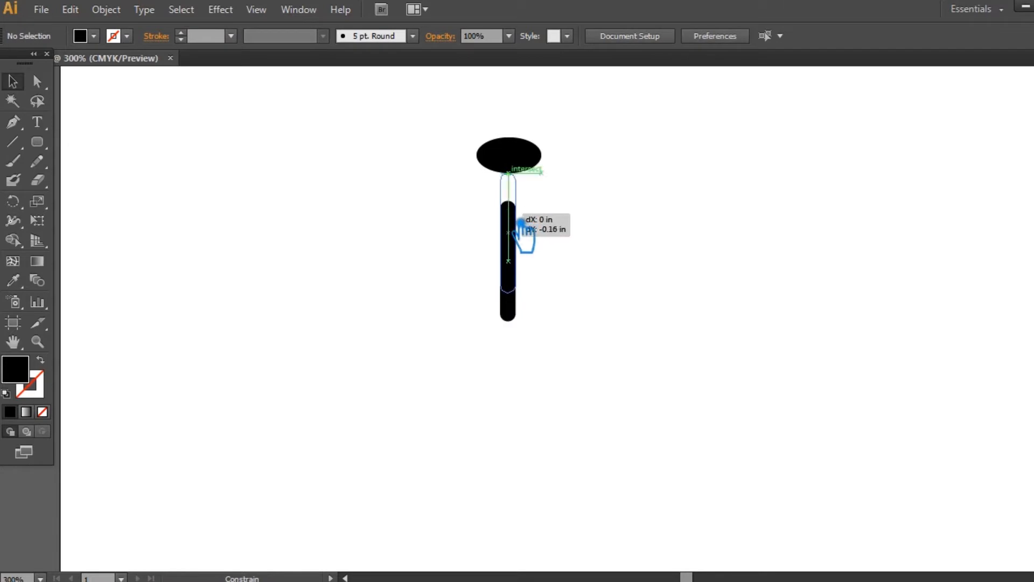
- Move the rounded bar straight up until its upper end touches the bottom of the black ellipse
{"action": "key", "text": "ctrl+a"}
{"action": "left_click", "coordinate": [646, 145]}
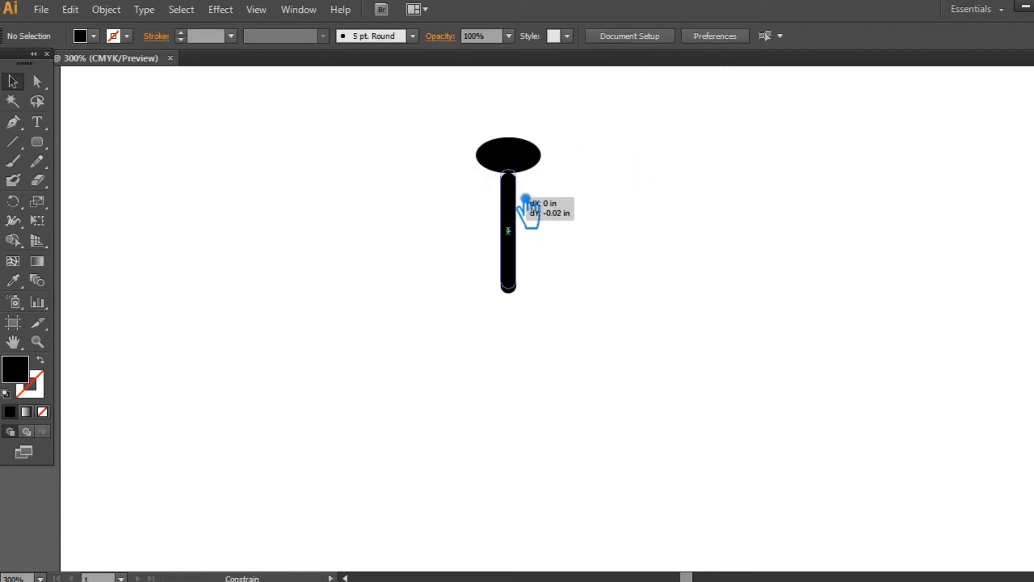
- Paste a copy of the black ellipse in front, scale it down about its centre and nudge it towards the larger ellipse's upper edge
{"action": "left_click", "coordinate": [536, 157]}
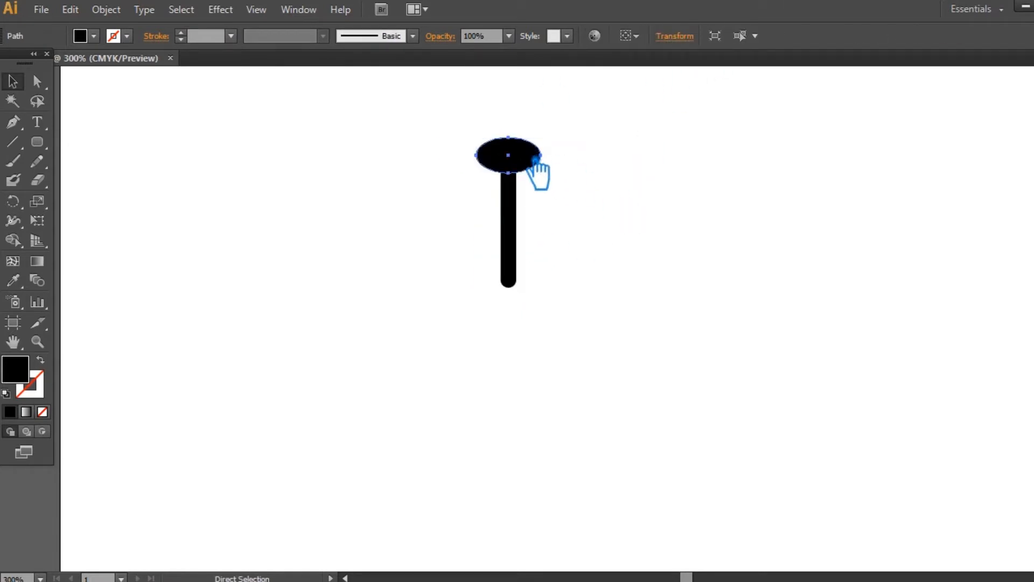
{"action": "key", "text": "ctrl+c"}
{"action": "key", "text": "ctrl+f"}
{"action": "mouse_move", "coordinate": [541, 172]}
{"action": "left_mouse_down"}
{"action": "mouse_move", "coordinate": [528, 162]}
{"action": "mouse_move", "coordinate": [555, 173]}
{"action": "left_mouse_up"}
{"action": "key", "text": "Up"}
{"action": "key", "text": "Up"}
{"action": "key", "text": "Down"}
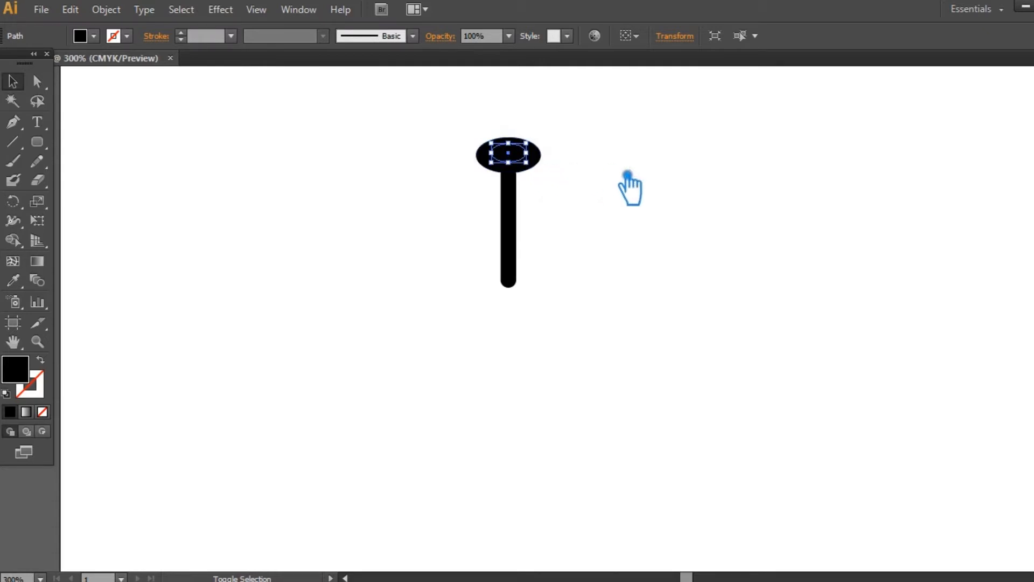
{"action": "key", "text": "ctrl+plus"}
{"action": "left_click_drag", "start_coordinate": [674, 146], "coordinate": [678, 352]}
{"action": "left_click_drag", "start_coordinate": [543, 220], "coordinate": [547, 223]}
{"action": "key", "text": "Up"}
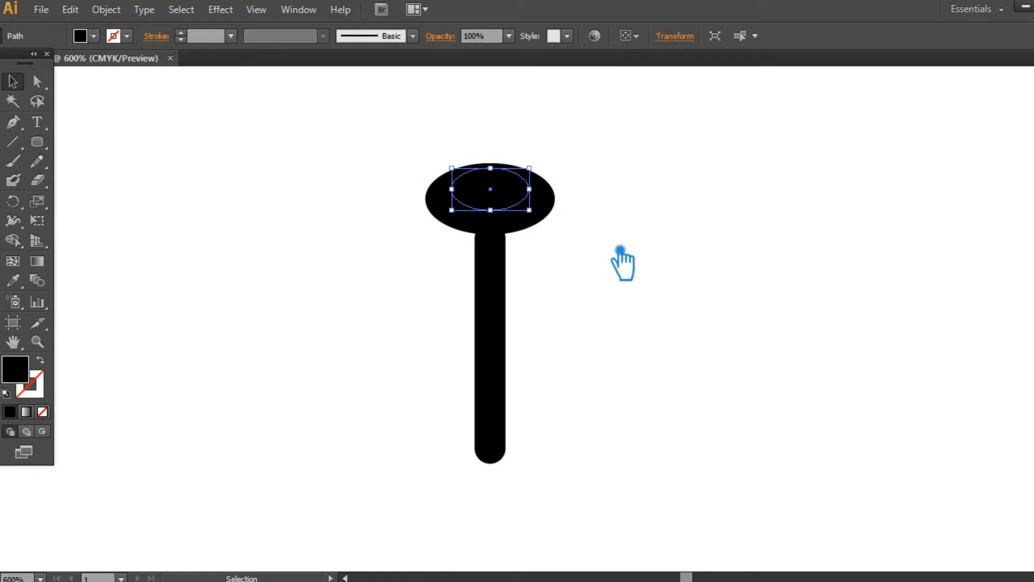
- Cut the small ellipse out of the large one with Pathfinder Minus Front to leave a ring
{"action": "left_click", "coordinate": [497, 302]}
{"action": "left_click", "coordinate": [577, 283]}
{"action": "left_click_drag", "start_coordinate": [566, 178], "coordinate": [428, 197]}
{"action": "key", "text": "shift+ctrl+F9"}
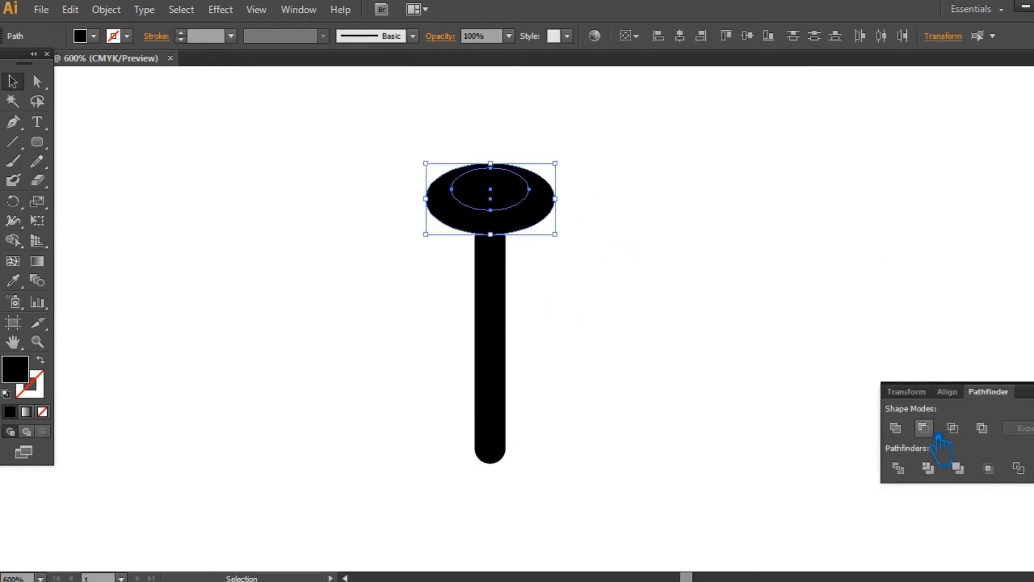
{"action": "left_click", "coordinate": [925, 429]}
{"action": "key", "text": "shift+ctrl+F9"}
{"action": "left_click", "coordinate": [793, 381]}
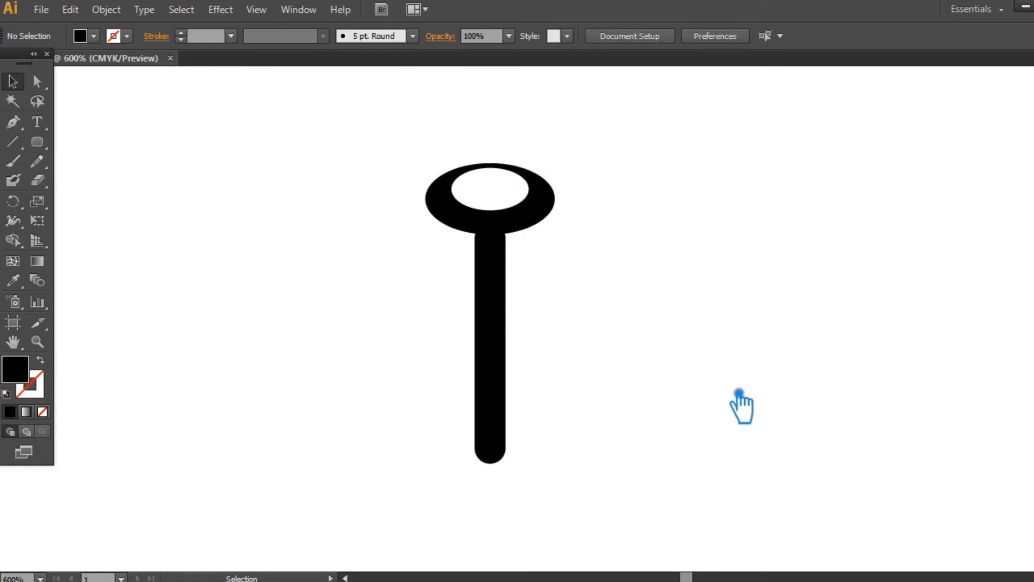
- Move the bar up slightly to overlap the ring, and widen its upper end by nudging the two side anchor points outward
{"action": "left_click_drag", "start_coordinate": [508, 321], "coordinate": [510, 311]}
{"action": "left_click", "coordinate": [563, 348]}
{"action": "left_click", "coordinate": [499, 314]}
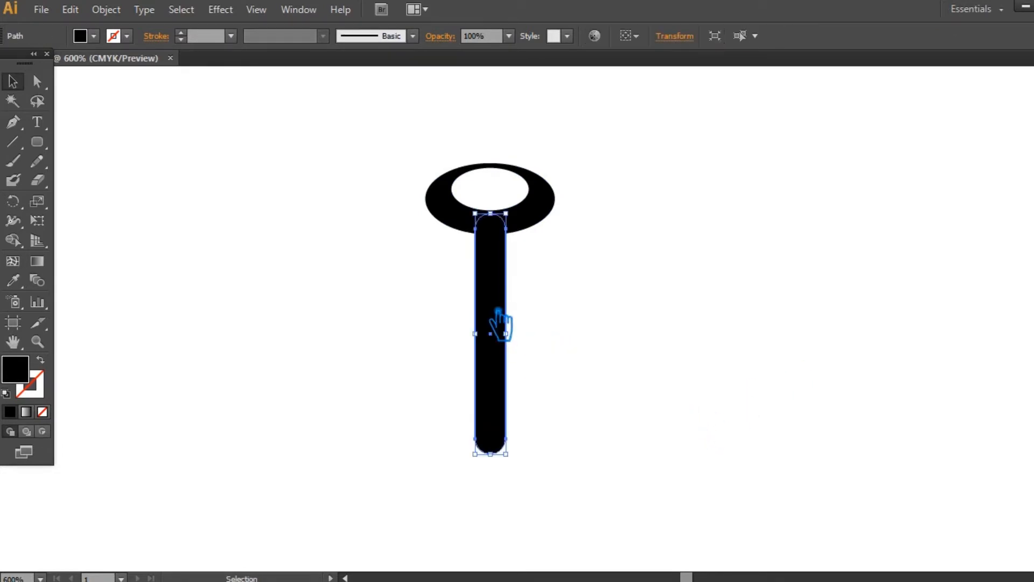
{"action": "key", "text": "a"}
{"action": "left_click", "coordinate": [475, 229]}
{"action": "key", "text": "Left"}
{"action": "left_click", "coordinate": [505, 229]}
{"action": "key", "text": "Right"}
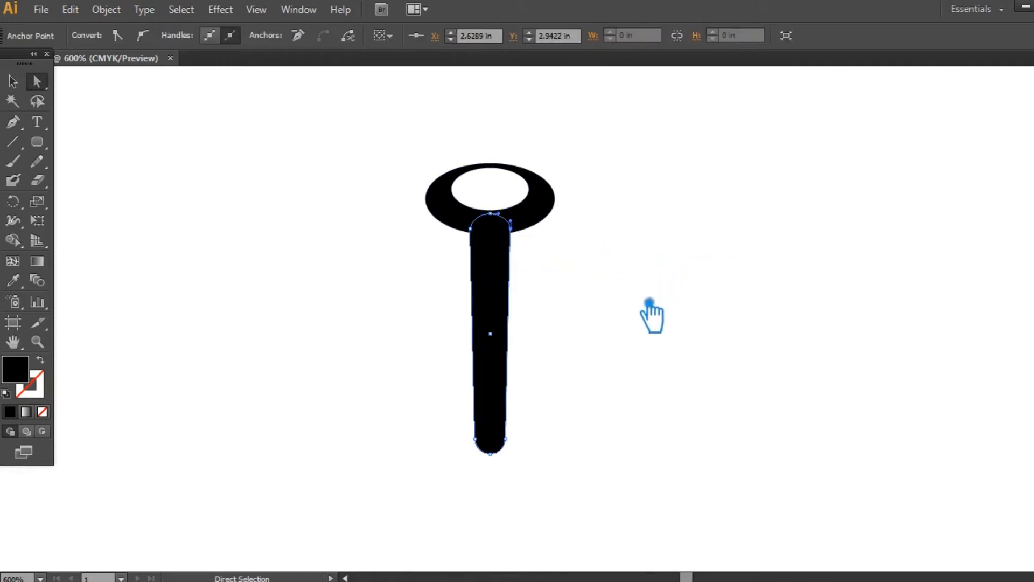
- Add an anchor point on each side of the bar at mid-height and move both inward to form a waist
{"action": "left_click", "coordinate": [15, 128]}
{"action": "left_click", "coordinate": [472, 334]}
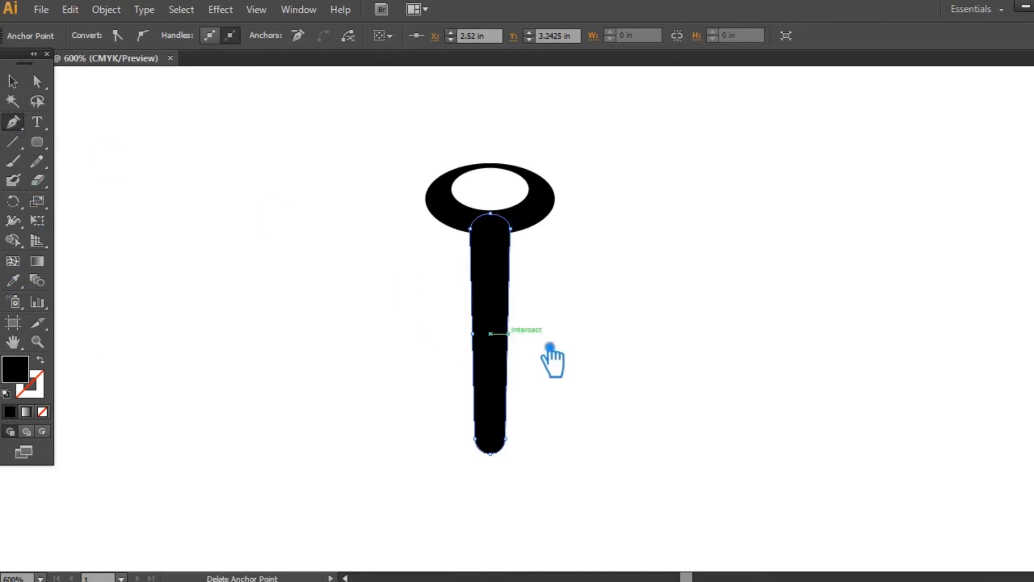
{"action": "left_click", "coordinate": [505, 334]}
{"action": "left_click_drag", "start_coordinate": [487, 341], "coordinate": [492, 345]}
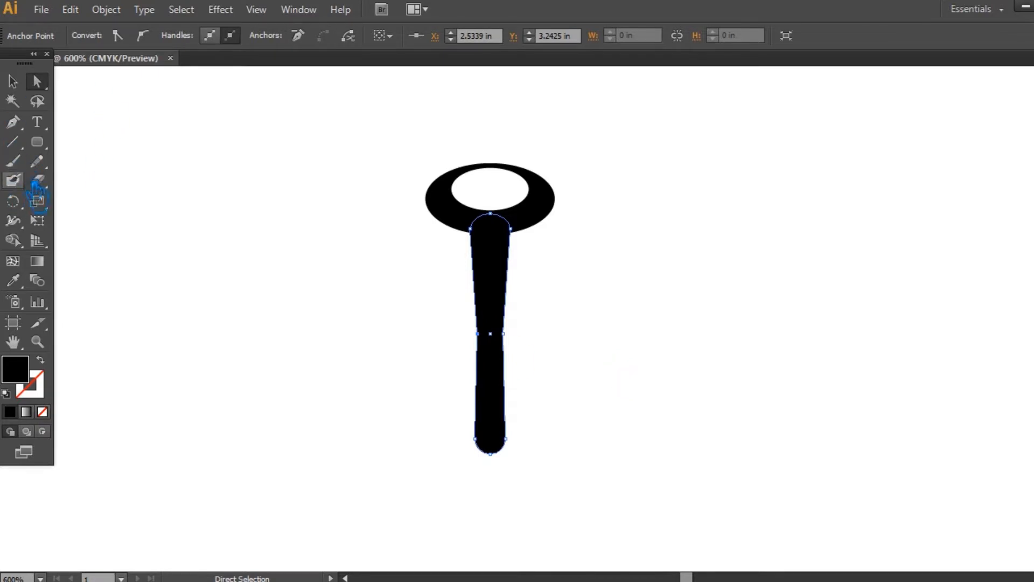
{"action": "left_click_drag", "start_coordinate": [13, 122], "coordinate": [86, 176]}
{"action": "mouse_move", "coordinate": [491, 342]}
{"action": "left_mouse_down"}
{"action": "mouse_move", "coordinate": [488, 317]}
{"action": "mouse_move", "coordinate": [491, 339]}
{"action": "left_mouse_up"}
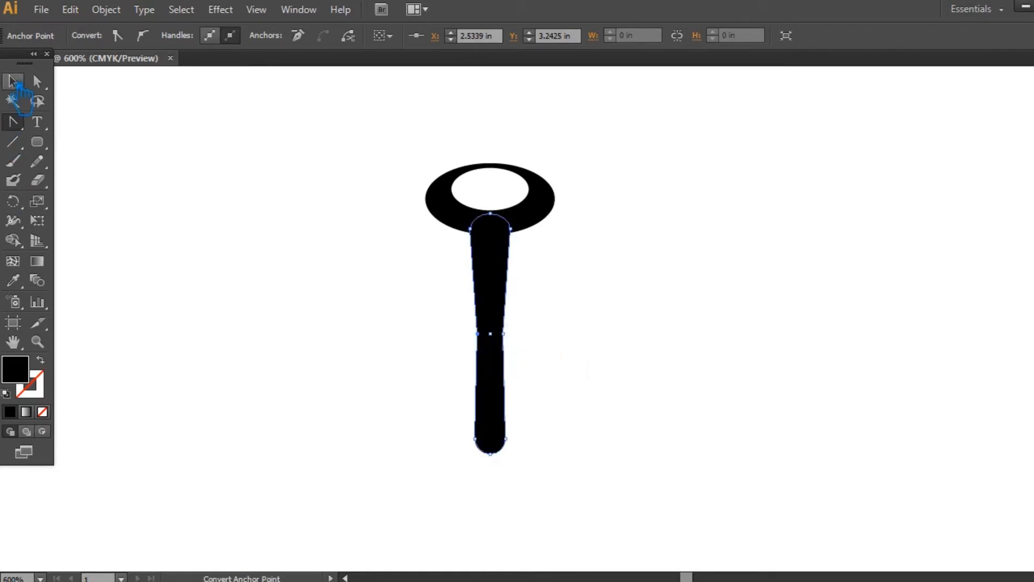
{"action": "left_click", "coordinate": [13, 82]}
{"action": "left_click", "coordinate": [204, 141]}
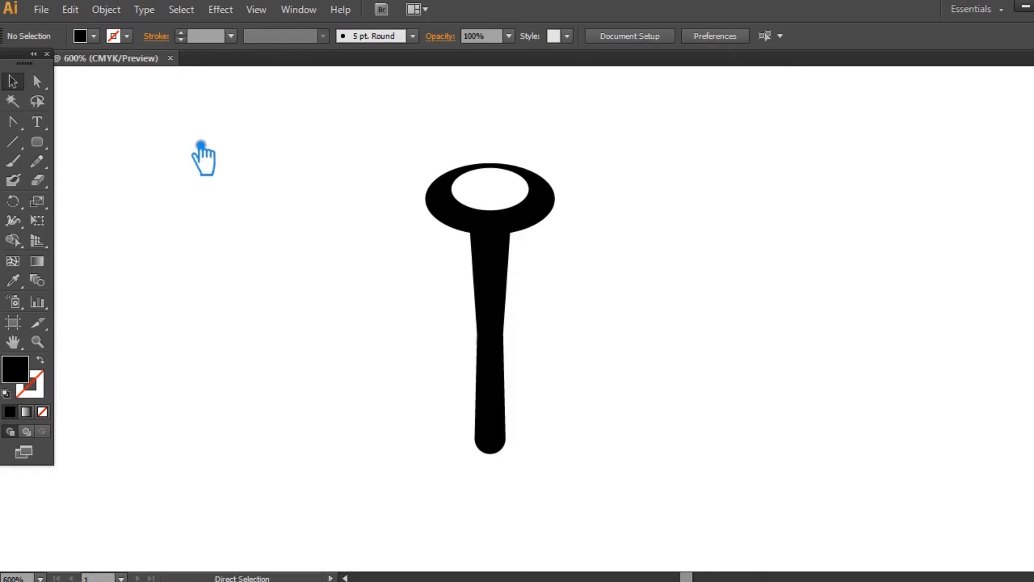
- Duplicate the ring in front, scale the copy down about its centre and nudge it up to narrow the hole
{"action": "left_click", "coordinate": [548, 207]}
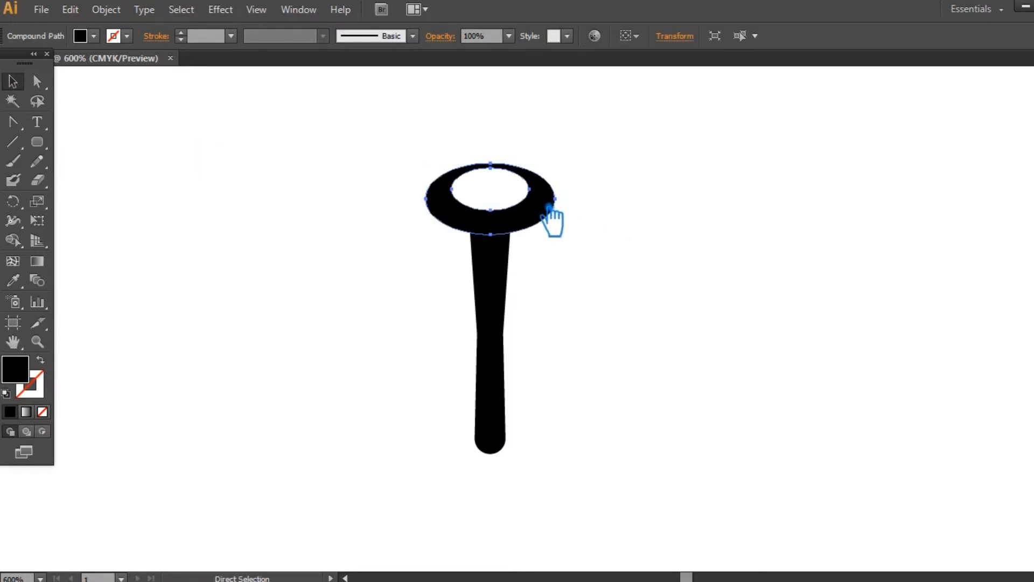
{"action": "mouse_move", "coordinate": [555, 236]}
{"action": "left_mouse_down"}
{"action": "mouse_move", "coordinate": [569, 240]}
{"action": "mouse_move", "coordinate": [547, 227]}
{"action": "mouse_move", "coordinate": [554, 235]}
{"action": "left_mouse_up"}
{"action": "key", "text": "ctrl+z"}
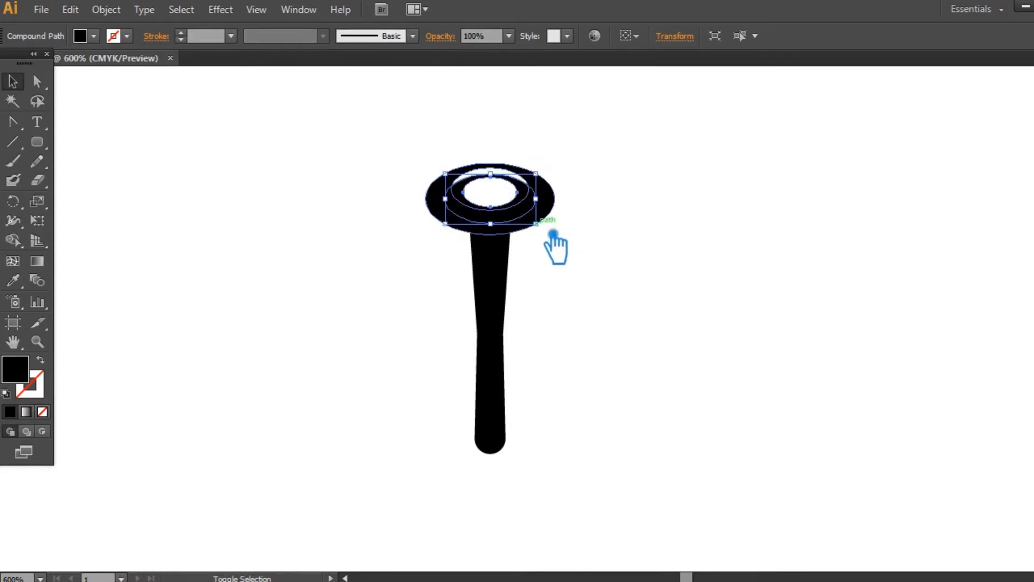
{"action": "key", "text": "Up"}
{"action": "key", "text": "Up"}
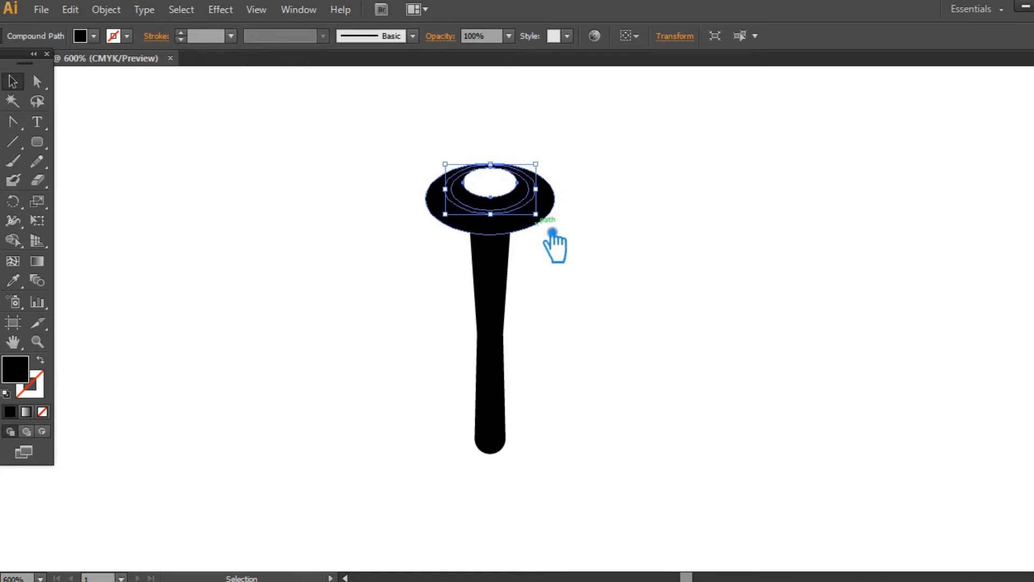
{"action": "key", "text": "Up"}
{"action": "key", "text": "Down"}
{"action": "mouse_move", "coordinate": [553, 194]}
{"action": "left_mouse_down"}
{"action": "mouse_move", "coordinate": [571, 199]}
{"action": "mouse_move", "coordinate": [550, 198]}
{"action": "mouse_move", "coordinate": [562, 195]}
{"action": "left_mouse_up"}
{"action": "key", "text": "ctrl+z"}
{"action": "left_click", "coordinate": [591, 198]}
{"action": "left_click", "coordinate": [538, 207]}
{"action": "left_click", "coordinate": [620, 203]}
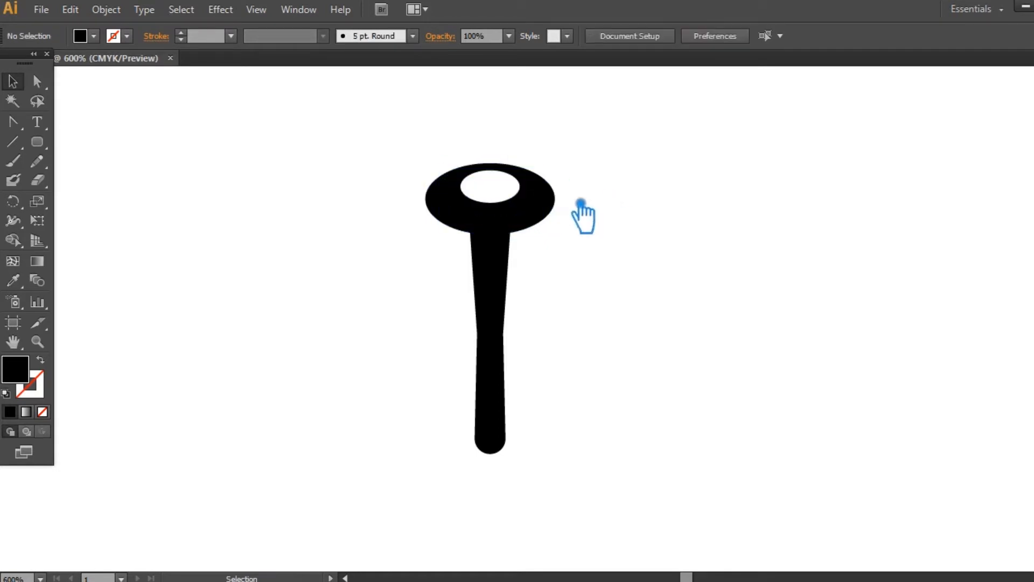
- Merge the ring and its smaller copy into one shape with Pathfinder Unite
{"action": "left_click", "coordinate": [547, 200]}
{"action": "left_click", "coordinate": [591, 190]}
{"action": "left_click_drag", "start_coordinate": [609, 194], "coordinate": [393, 167]}
{"action": "key", "text": "ctrl+shift+F9"}
{"action": "left_click", "coordinate": [894, 425]}
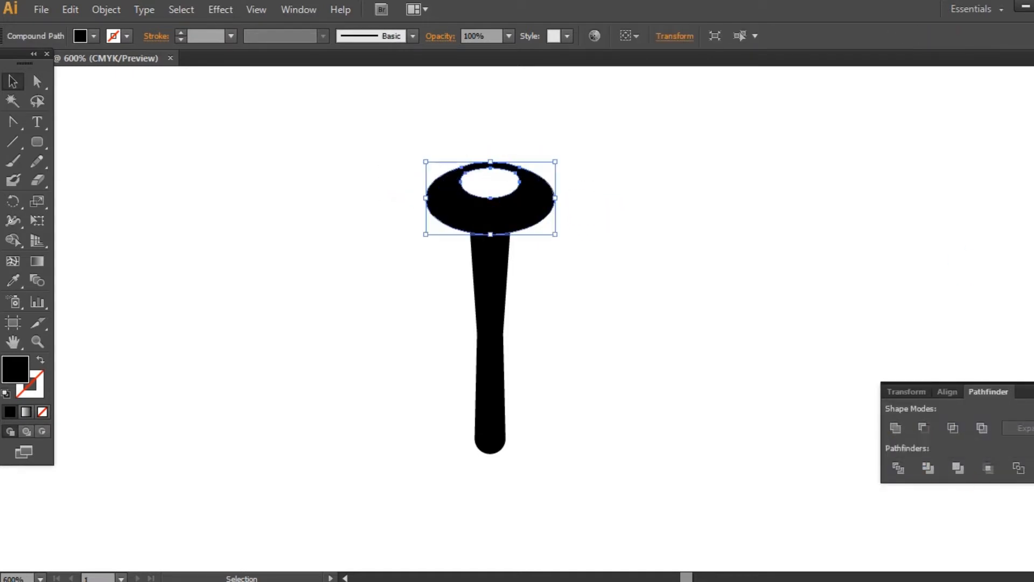
{"action": "left_click", "coordinate": [948, 344]}
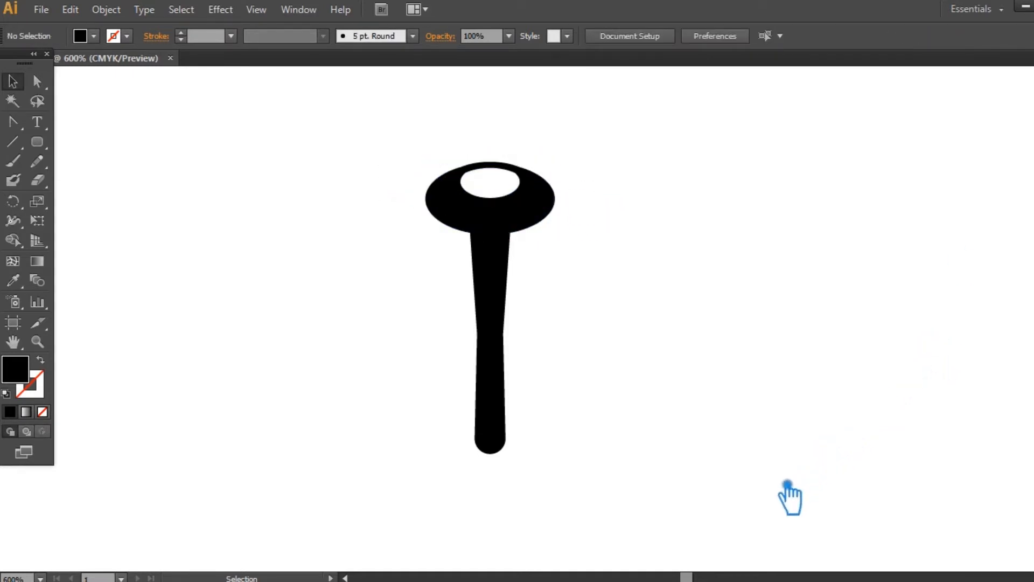
{"action": "left_click", "coordinate": [501, 311]}
{"action": "left_click", "coordinate": [592, 246]}
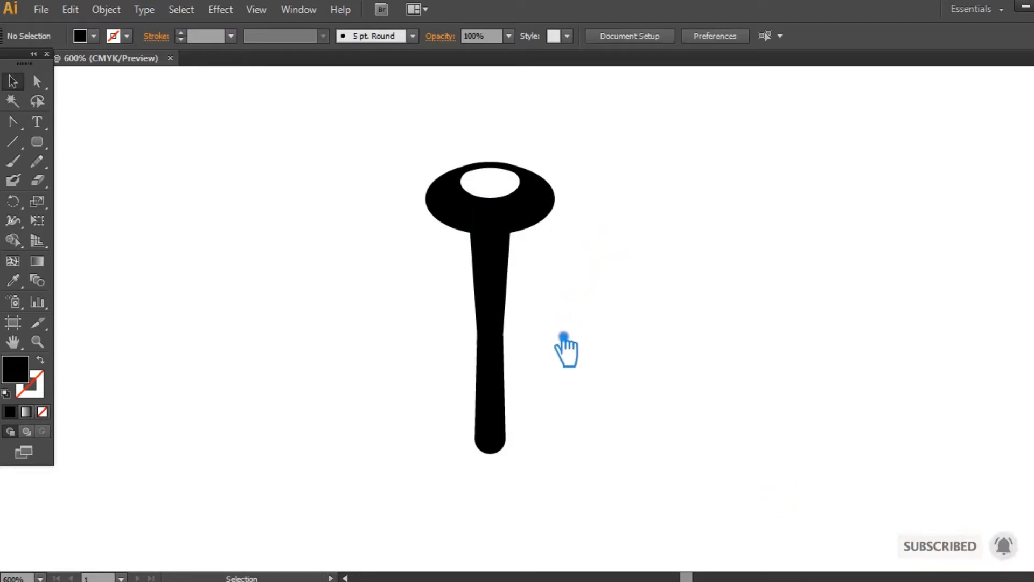
{"action": "left_click_drag", "start_coordinate": [584, 290], "coordinate": [423, 118]}
{"action": "left_click", "coordinate": [784, 373]}
{"action": "left_click", "coordinate": [507, 296]}
{"action": "left_click", "coordinate": [586, 405]}
- Shorten the bar by moving its lower anchor points up, and flare the lower end outward evenly on both sides
{"action": "key", "text": "a"}
{"action": "left_click_drag", "start_coordinate": [567, 461], "coordinate": [399, 427]}
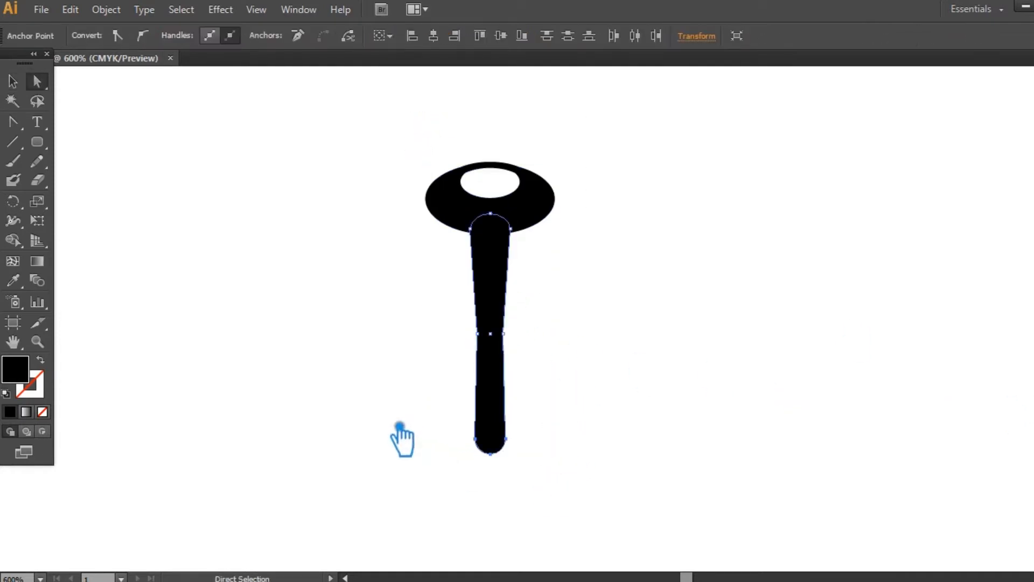
{"action": "key", "text": "Up"}
{"action": "key", "text": "Up"}
{"action": "key", "text": "Up"}
{"action": "key", "text": "Up"}
{"action": "key", "text": "Up"}
{"action": "key", "text": "Up"}
{"action": "key", "text": "Up"}
{"action": "key", "text": "Up"}
{"action": "key", "text": "Up"}
{"action": "key", "text": "Up"}
{"action": "left_click", "coordinate": [686, 297]}
{"action": "left_click", "coordinate": [490, 400]}
{"action": "left_click_drag", "start_coordinate": [475, 395], "coordinate": [510, 396]}
{"action": "left_click", "coordinate": [586, 410]}
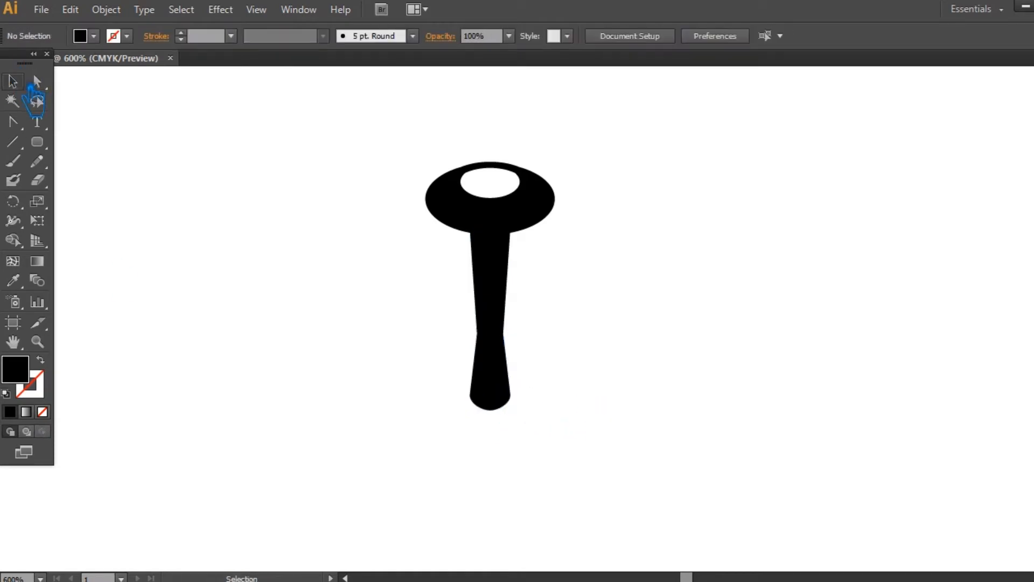
- Scale the ring head up slightly about its centre
{"action": "left_click_drag", "start_coordinate": [563, 281], "coordinate": [380, 159]}
{"action": "left_click", "coordinate": [625, 291]}
{"action": "left_click", "coordinate": [544, 213]}
{"action": "left_click_drag", "start_coordinate": [573, 168], "coordinate": [579, 166]}
{"action": "left_click", "coordinate": [603, 280]}
{"action": "left_click", "coordinate": [508, 218]}
{"action": "left_click", "coordinate": [544, 219]}
{"action": "left_click", "coordinate": [674, 231]}
{"action": "left_click", "coordinate": [530, 216]}
{"action": "key", "text": "a"}
{"action": "left_click", "coordinate": [464, 171]}
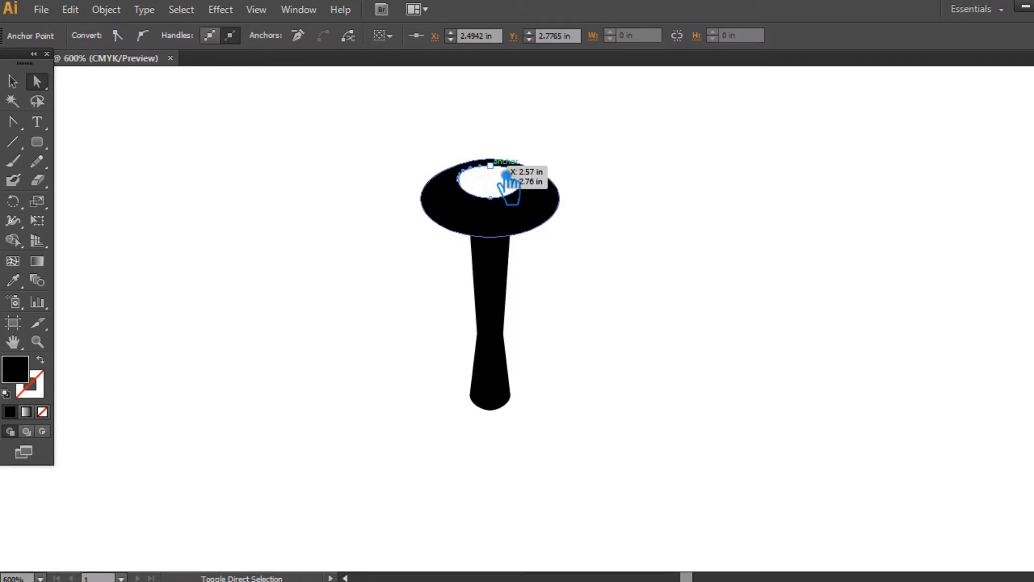
{"action": "left_click", "coordinate": [625, 175]}
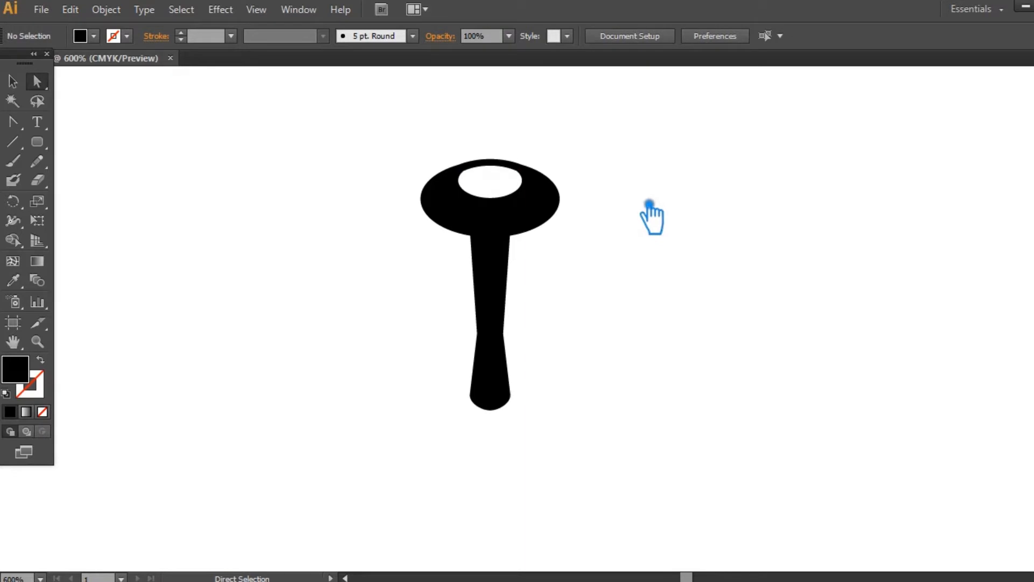
- Draw a circle over the ring's hole with the Ellipse tool and flatten it into a horizontal ellipse
{"action": "left_click_drag", "start_coordinate": [52, 150], "coordinate": [127, 180]}
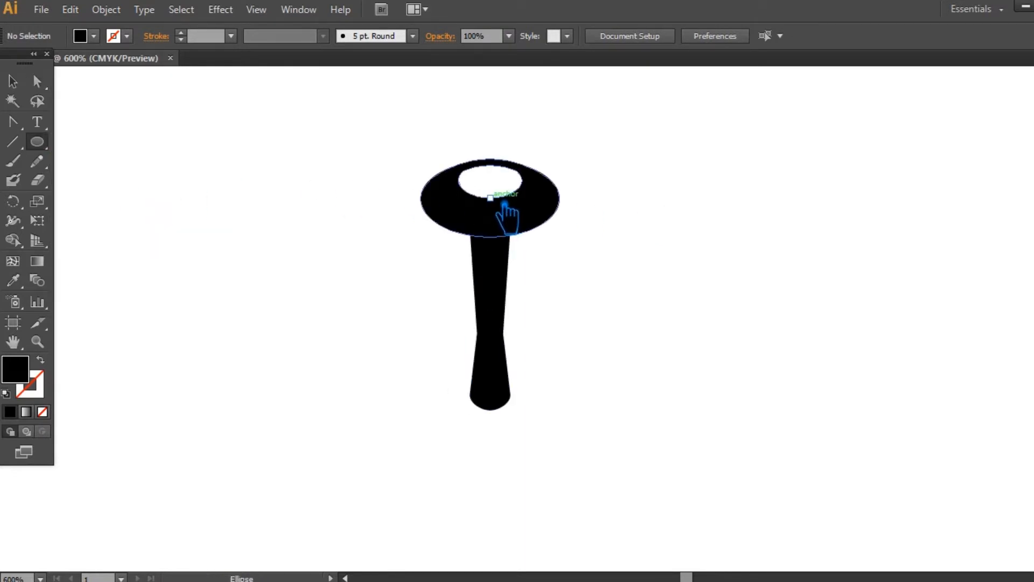
{"action": "left_click_drag", "start_coordinate": [490, 198], "coordinate": [529, 214]}
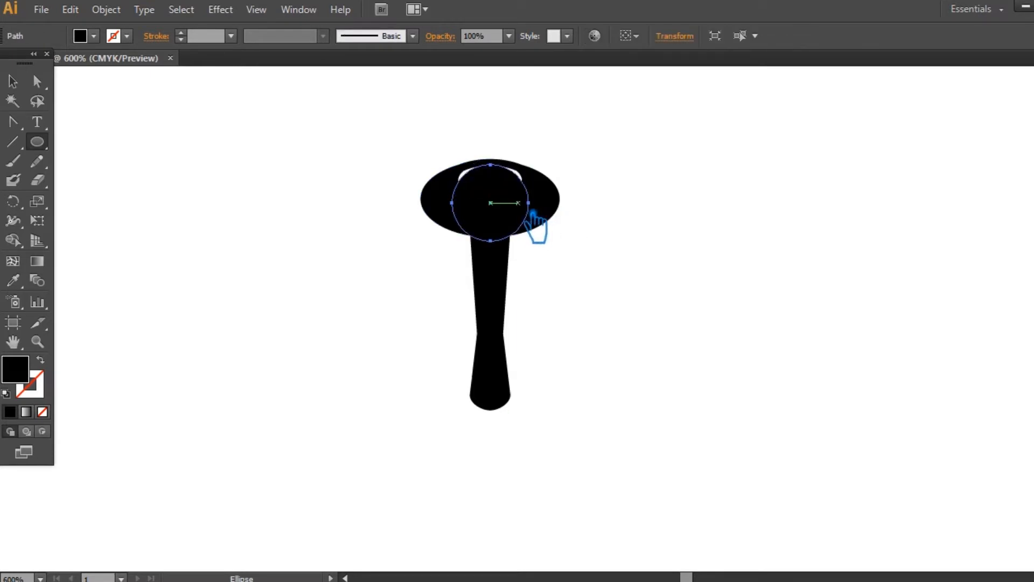
{"action": "left_click", "coordinate": [12, 81]}
{"action": "left_click_drag", "start_coordinate": [490, 236], "coordinate": [530, 206]}
{"action": "key", "text": "Down"}
- Enlarge the new ellipse and position it just under the ring's upper edge so it fully covers the old hole
{"action": "key", "text": "ctrl+plus"}
{"action": "key", "text": "ctrl+plus"}
{"action": "key", "text": "ctrl+plus"}
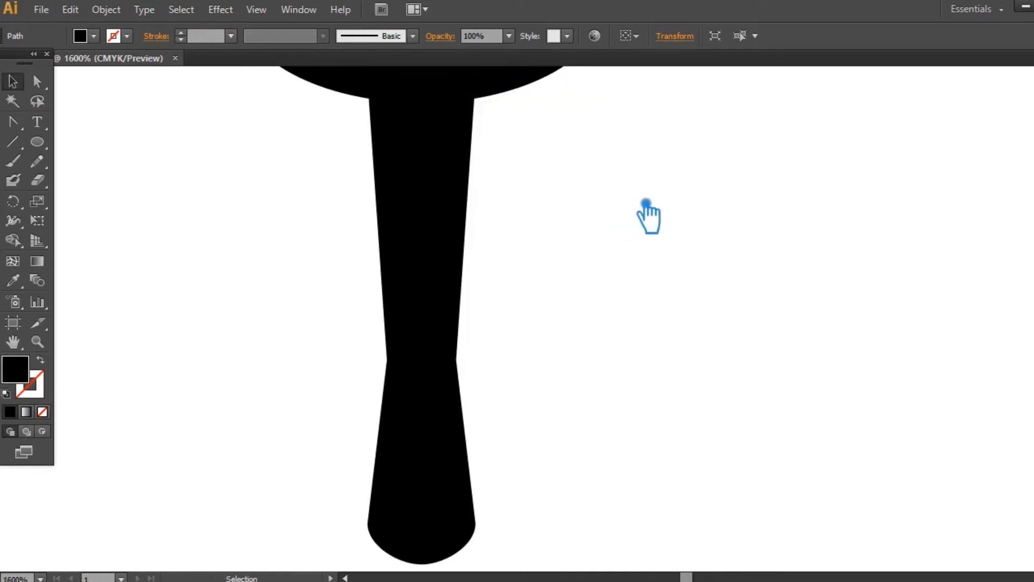
{"action": "left_click_drag", "start_coordinate": [646, 204], "coordinate": [715, 447]}
{"action": "left_click_drag", "start_coordinate": [596, 273], "coordinate": [624, 296], "text": "alt+shift"}
{"action": "left_click_drag", "start_coordinate": [503, 283], "coordinate": [503, 268]}
{"action": "left_click", "coordinate": [853, 259]}
- Subtract the new ellipse from the ring with Pathfinder Minus Front to enlarge the hole
{"action": "left_click_drag", "start_coordinate": [807, 358], "coordinate": [256, 157]}
{"action": "left_click_drag", "start_coordinate": [786, 266], "coordinate": [257, 172]}
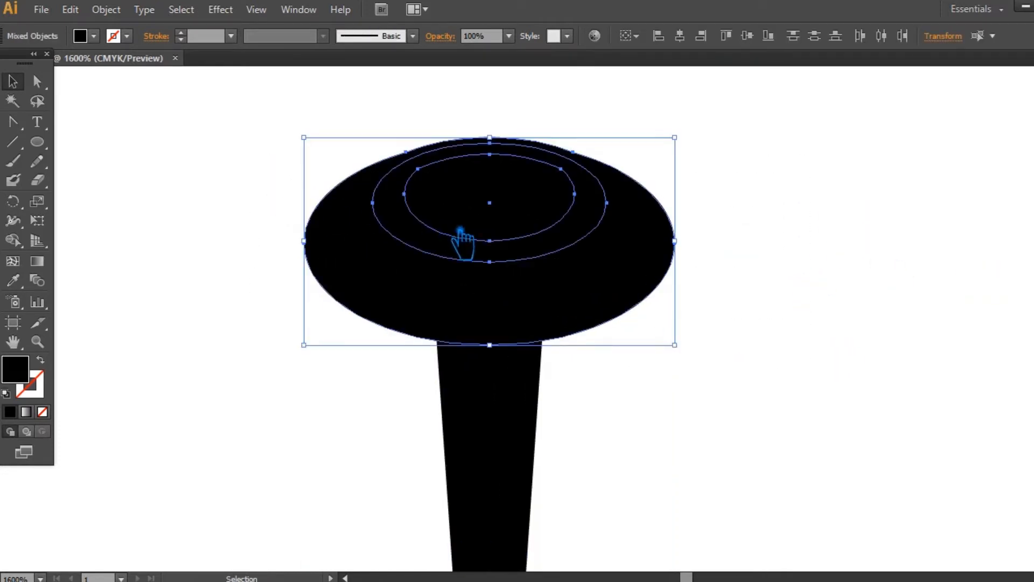
{"action": "key", "text": "shift+ctrl+F9"}
{"action": "left_click", "coordinate": [931, 431]}
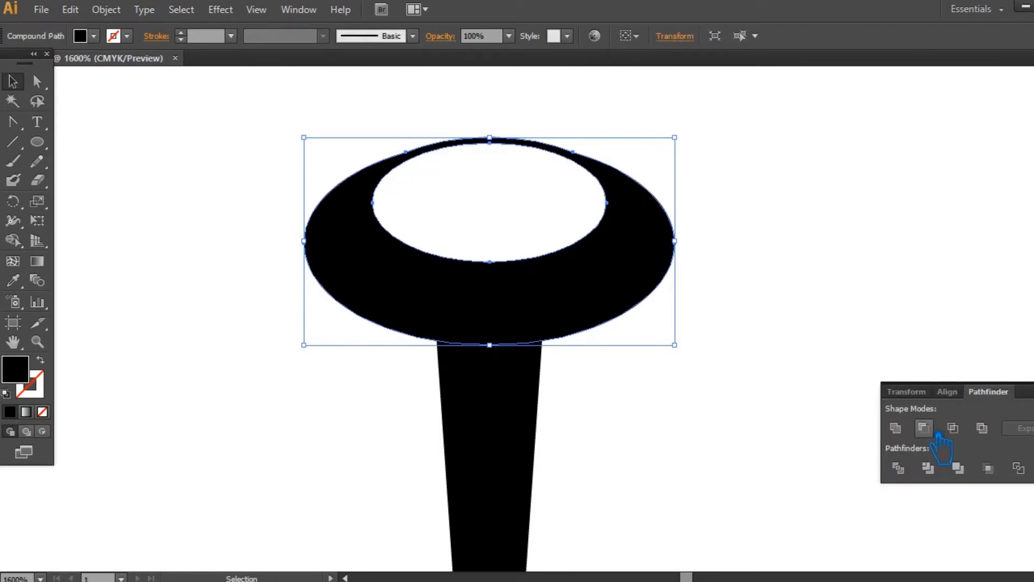
{"action": "left_click", "coordinate": [1033, 386]}
{"action": "left_click", "coordinate": [879, 406]}
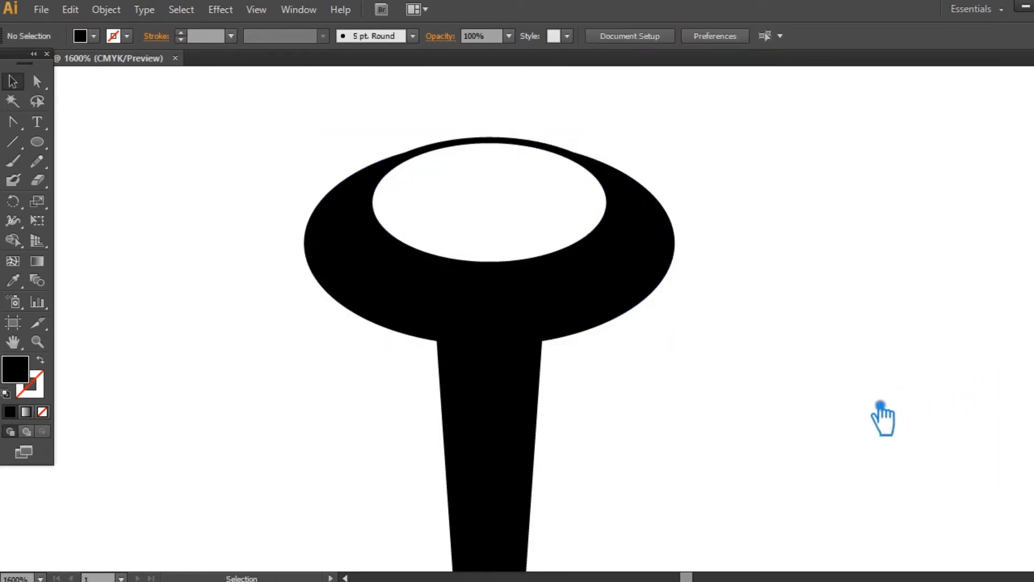
- Unite the ring head and the flared bar into a single spike shape with Pathfinder
{"action": "left_click_drag", "start_coordinate": [825, 434], "coordinate": [786, 361]}
{"action": "key", "text": "ctrl+minus"}
{"action": "key", "text": "ctrl+minus"}
{"action": "key", "text": "ctrl+minus"}
{"action": "key", "text": "ctrl+minus"}
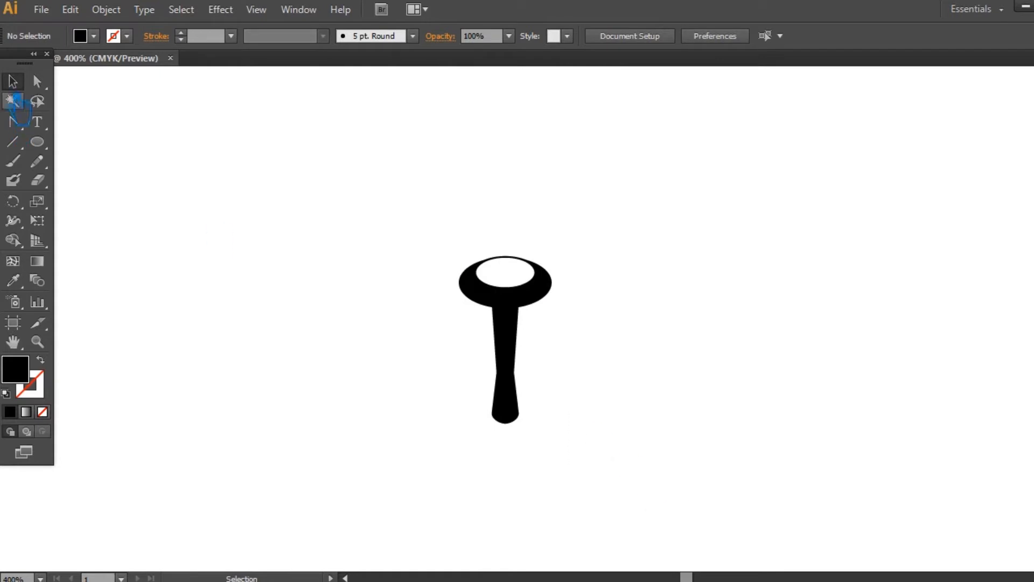
{"action": "left_click_drag", "start_coordinate": [568, 474], "coordinate": [413, 234]}
{"action": "key", "text": "shift+ctrl+F9"}
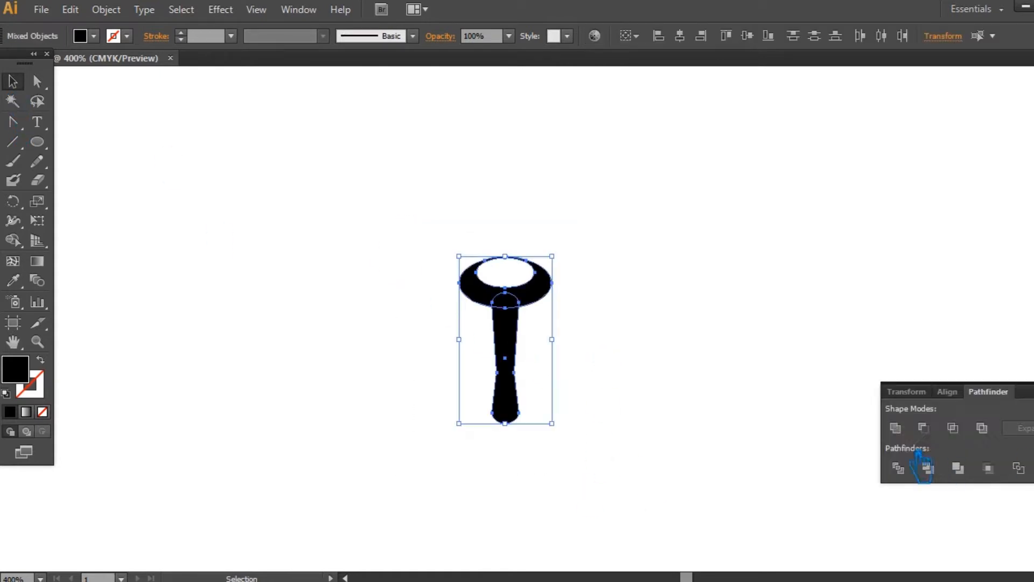
{"action": "left_click", "coordinate": [898, 429]}
{"action": "left_click", "coordinate": [771, 370]}
{"action": "left_click", "coordinate": [1033, 386]}
{"action": "left_click_drag", "start_coordinate": [563, 403], "coordinate": [566, 350]}
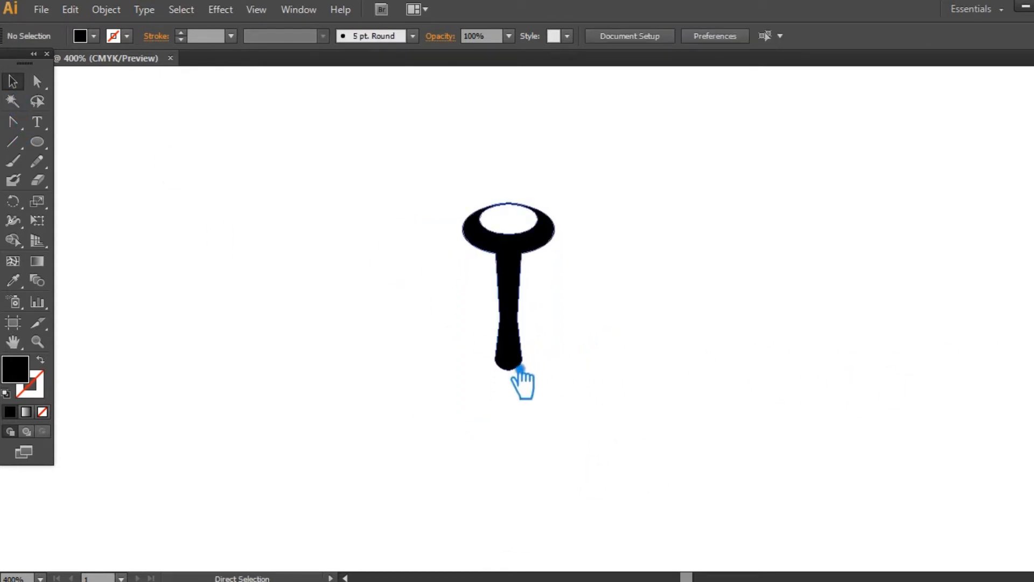
- Save the drawing in the 224 folder as an Adobe Illustrator file named Corona Virus
{"action": "key", "text": "ctrl+s"}
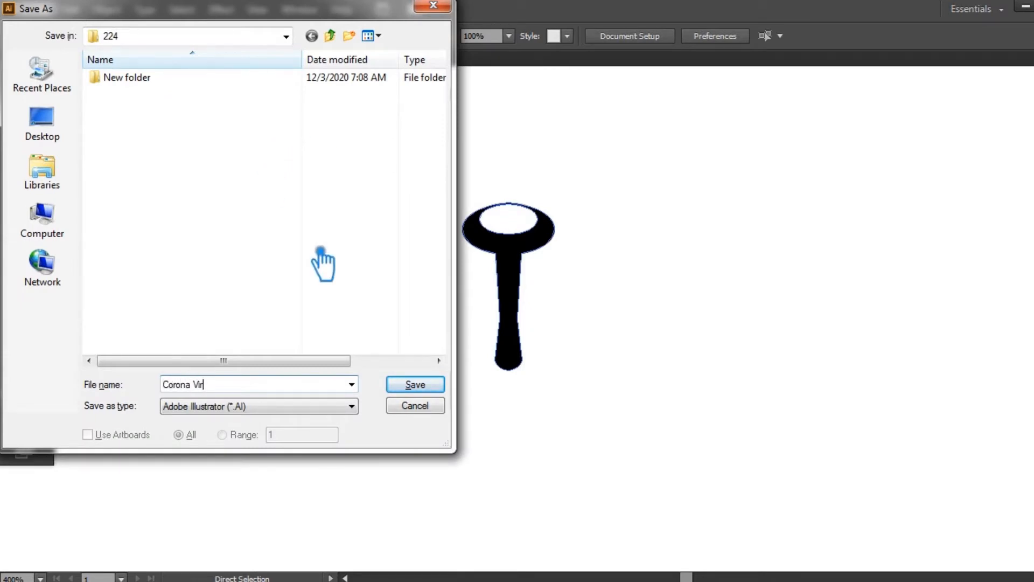
{"action": "key", "text": "Return"}
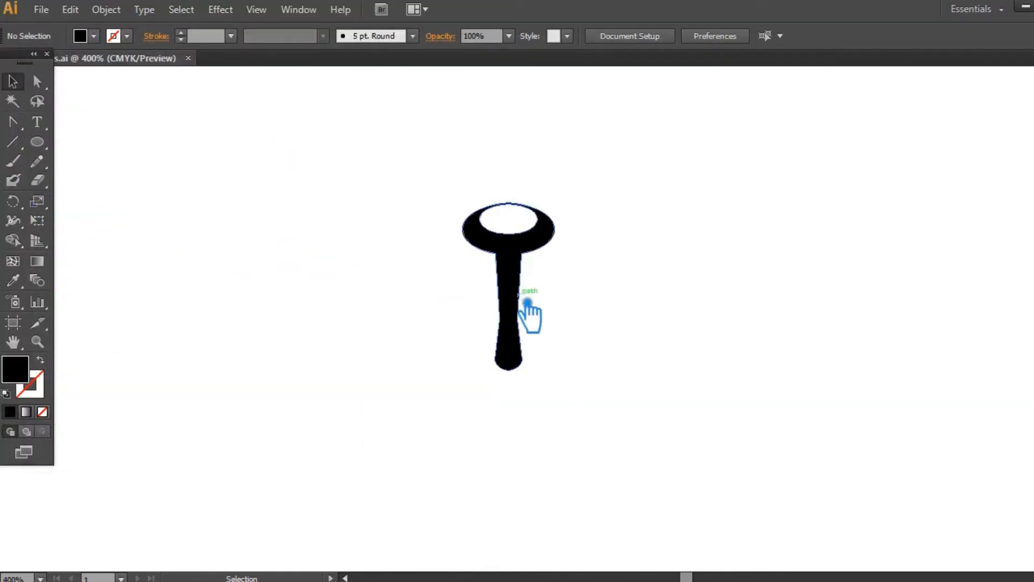
- Try a copy of the spike rotated 10 degrees around a point below its stem
{"action": "left_click", "coordinate": [525, 303]}
{"action": "left_click", "coordinate": [13, 202]}
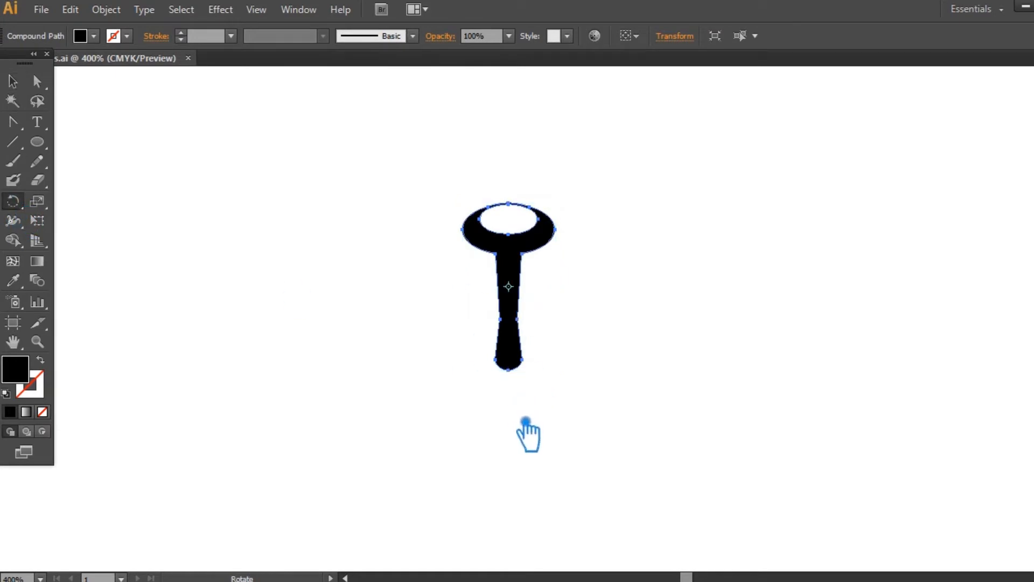
{"action": "left_click", "coordinate": [525, 478], "text": "alt"}
{"action": "type", "text": "10"}
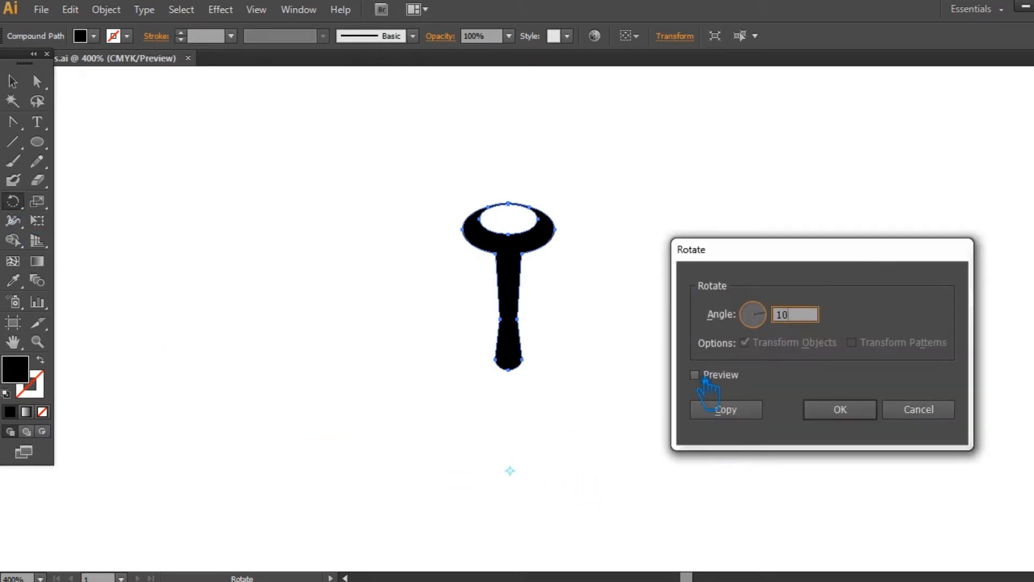
{"action": "left_click", "coordinate": [703, 379]}
{"action": "left_click", "coordinate": [754, 410]}
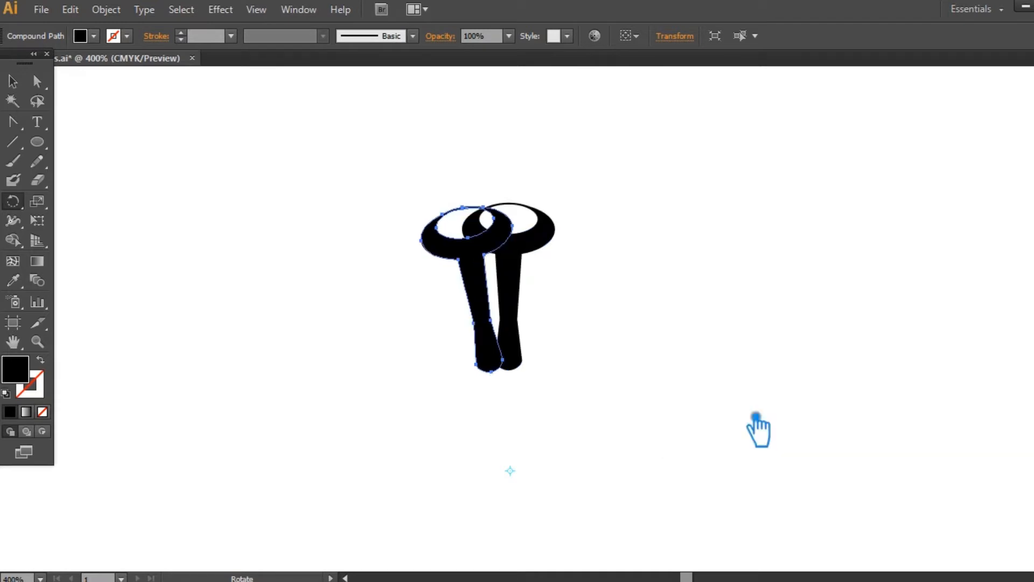
{"action": "key", "text": "ctrl+z"}
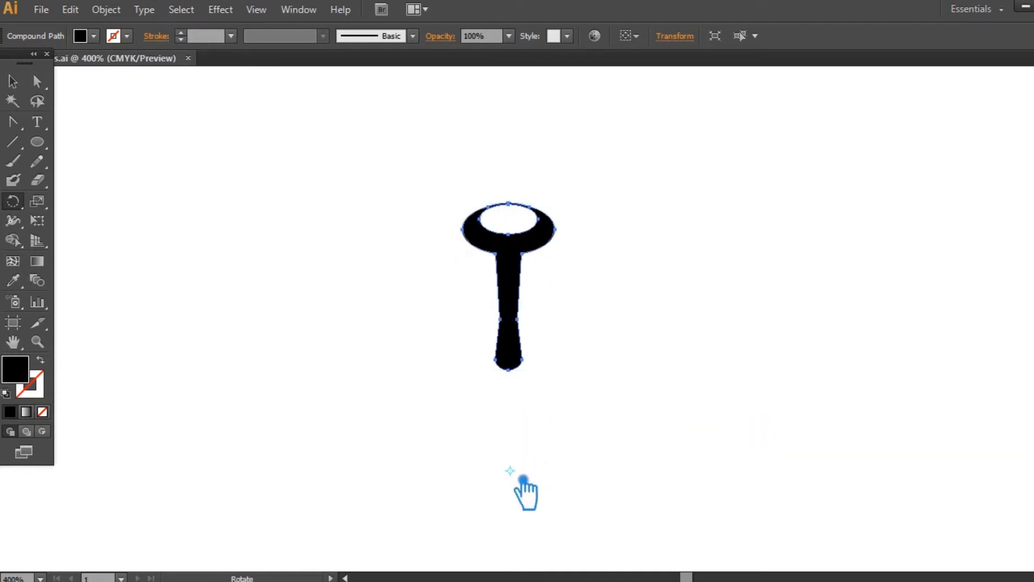
- Try a copy of the spike rotated 30 degrees around the point below its stem
{"action": "left_click", "coordinate": [525, 478], "text": "alt"}
{"action": "type", "text": "30"}
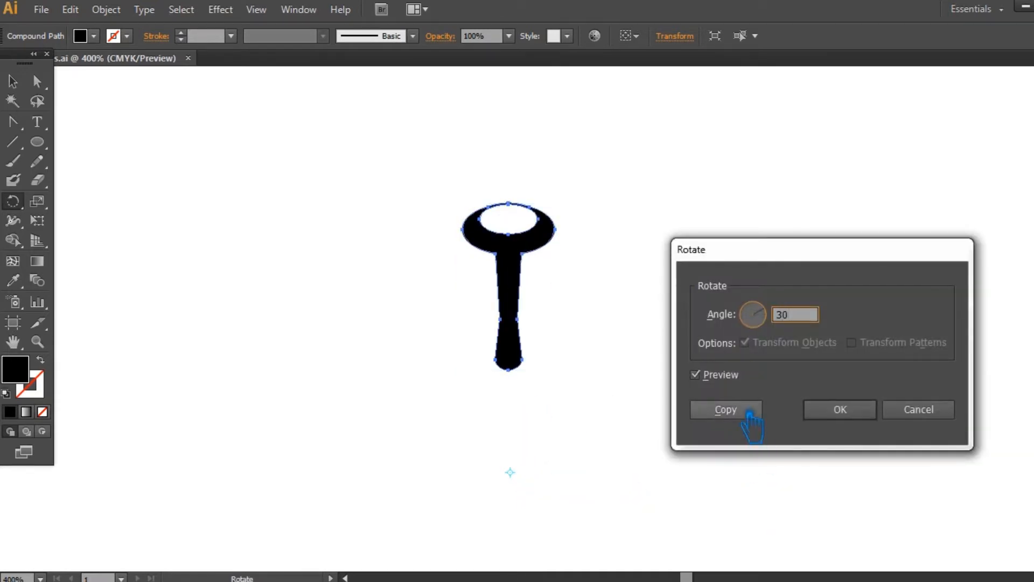
{"action": "left_click", "coordinate": [749, 412]}
{"action": "key", "text": "ctrl+z"}
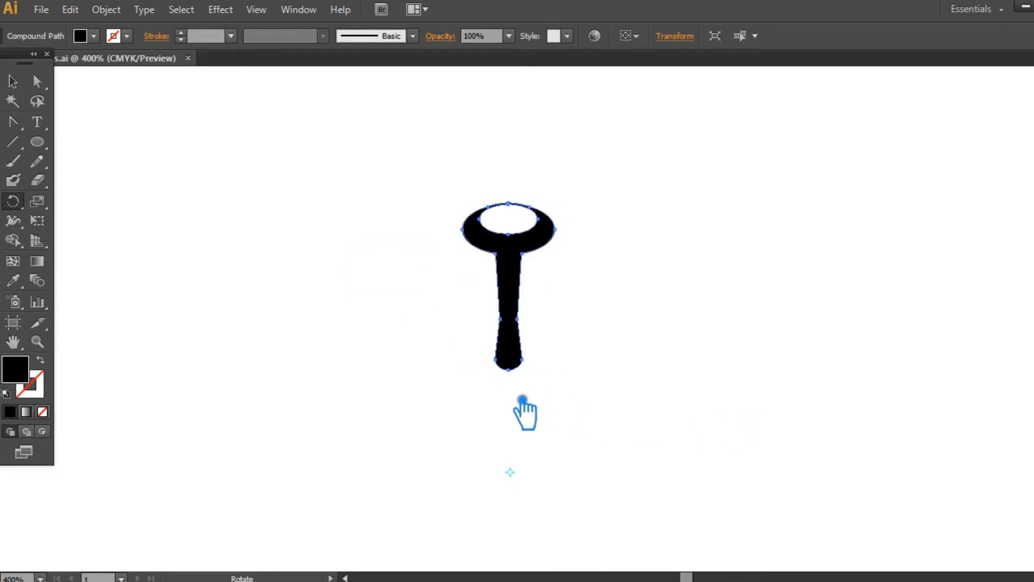
- Try a ring of spike copies at 40-degree steps around the point just below the stem
{"action": "left_click", "coordinate": [525, 481], "text": "alt"}
{"action": "type", "text": "4"}
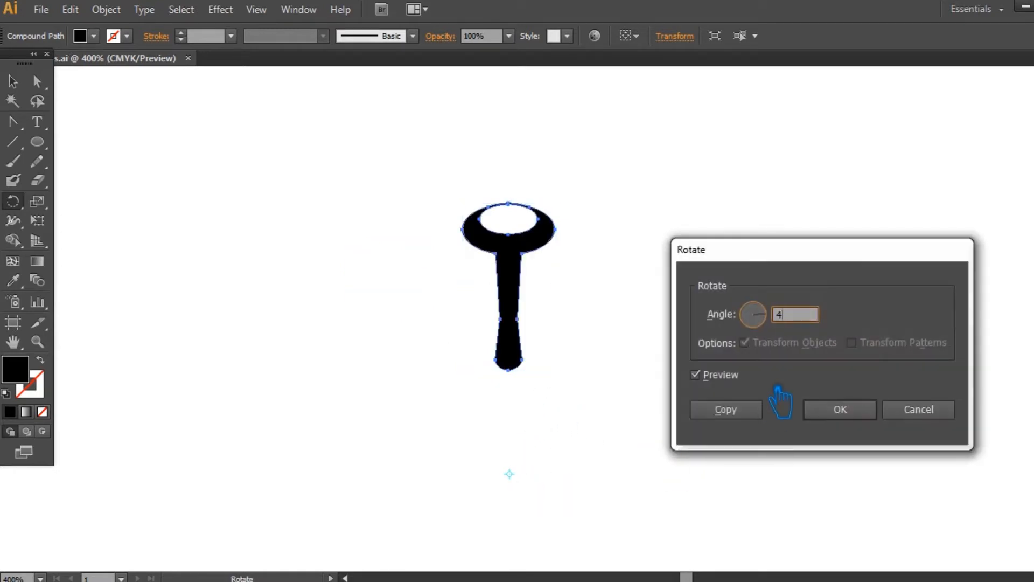
{"action": "type", "text": "5"}
{"action": "left_click", "coordinate": [743, 415]}
{"action": "key", "text": "ctrl+minus"}
{"action": "key", "text": "ctrl+minus"}
{"action": "key", "text": "ctrl+minus"}
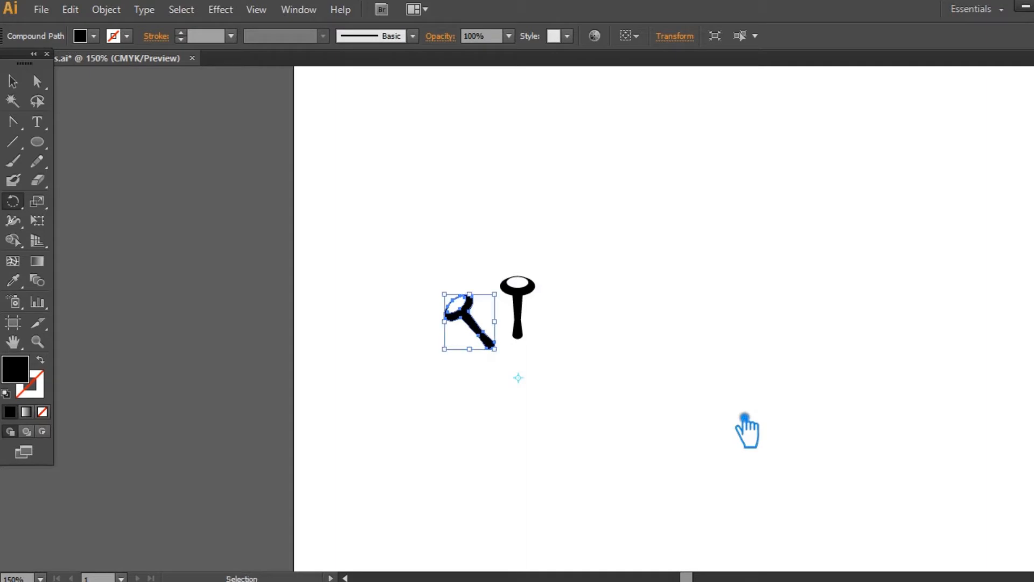
{"action": "key", "text": "ctrl+d"}
{"action": "key", "text": "ctrl+d"}
{"action": "key", "text": "ctrl+d"}
{"action": "key", "text": "ctrl+d"}
{"action": "key", "text": "ctrl+d"}
{"action": "key", "text": "ctrl+d"}
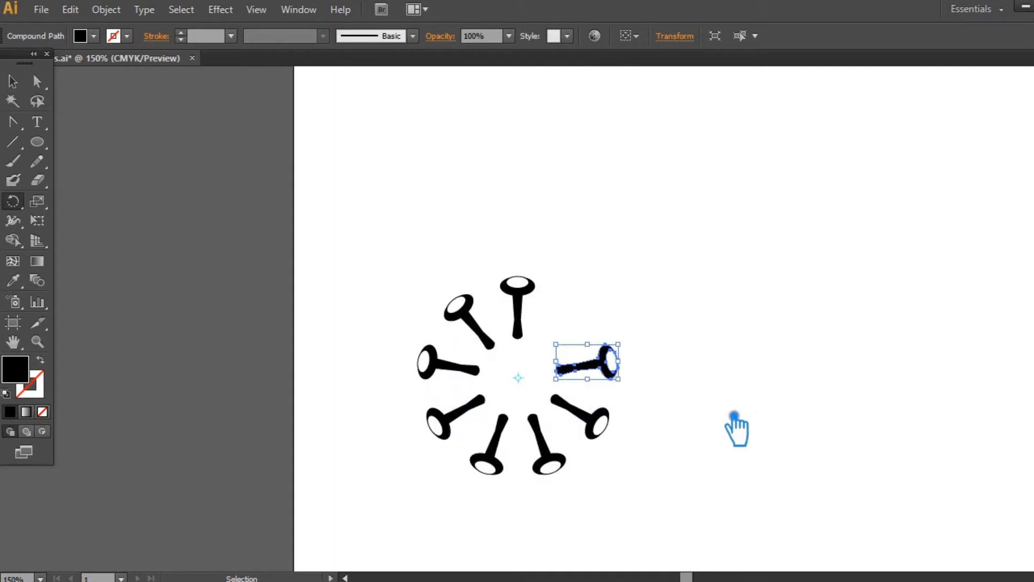
{"action": "key", "text": "ctrl+z"}
{"action": "key", "text": "ctrl+z"}
{"action": "key", "text": "ctrl+z"}
{"action": "key", "text": "ctrl+z"}
{"action": "key", "text": "ctrl+z"}
{"action": "key", "text": "ctrl+z"}
{"action": "key", "text": "ctrl+z"}
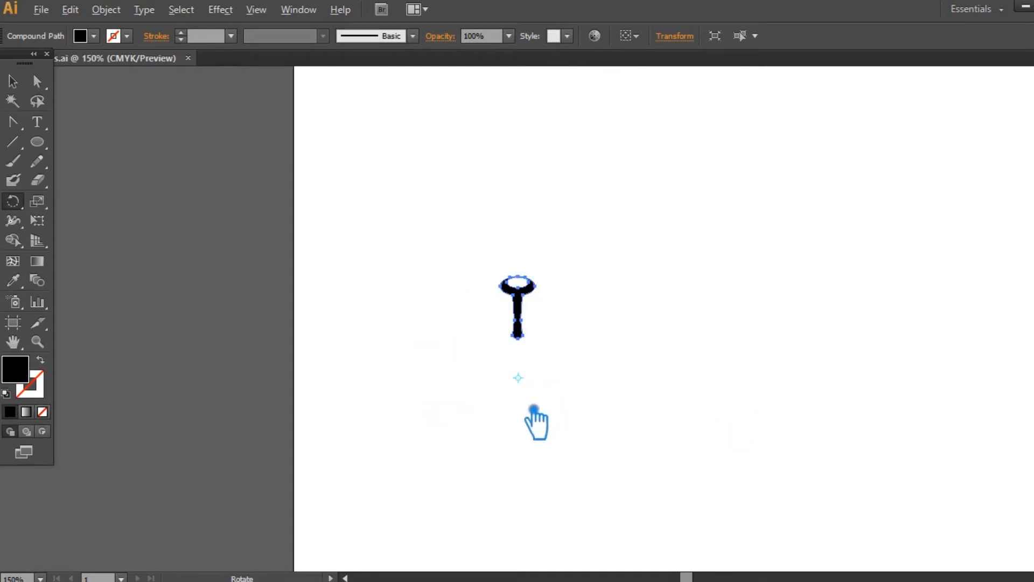
- Rotate copies of the spike by 40 degrees around a centre farther below the stem, repeating until nine spikes form a ring
{"action": "left_click", "coordinate": [519, 404], "text": "alt"}
{"action": "left_click", "coordinate": [701, 419]}
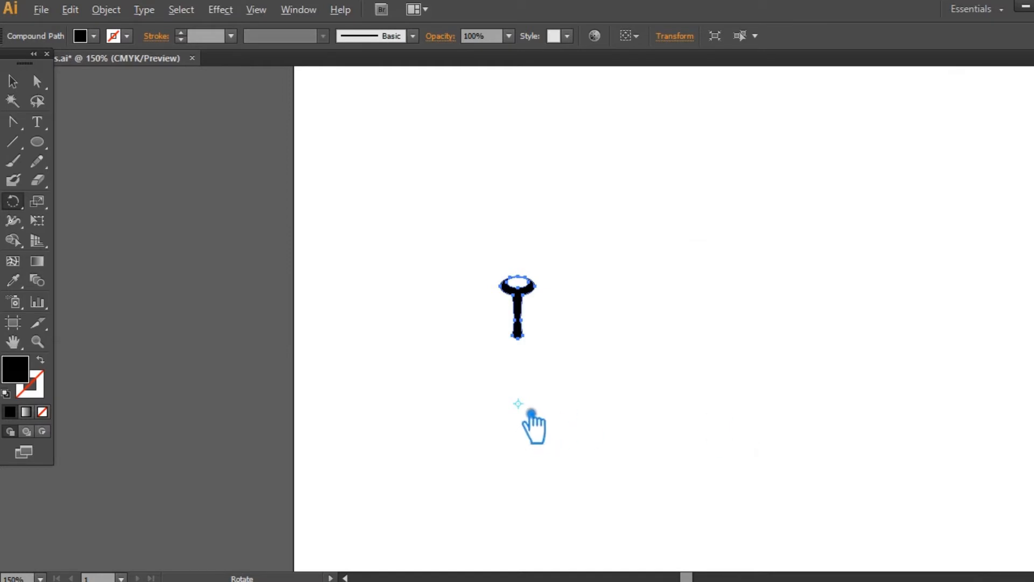
{"action": "key", "text": "Return"}
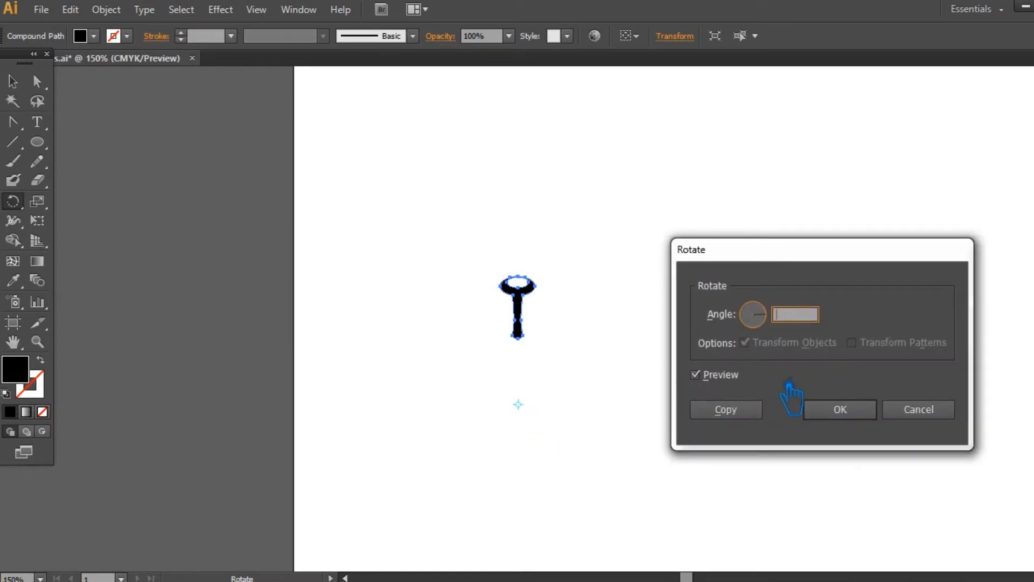
{"action": "left_click", "coordinate": [759, 410]}
{"action": "key", "text": "ctrl+d"}
{"action": "key", "text": "ctrl+d"}
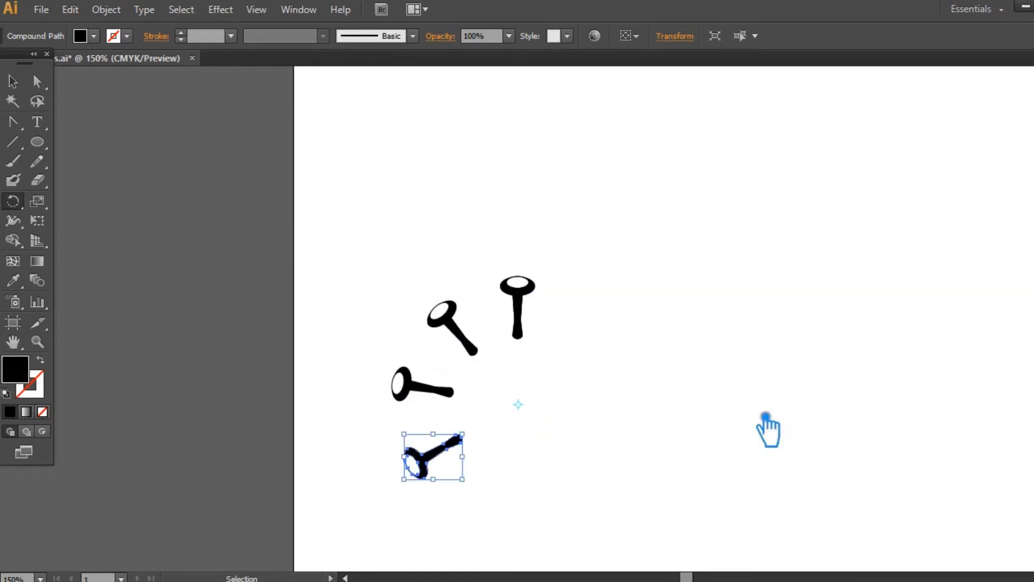
{"action": "key", "text": "ctrl+d"}
{"action": "key", "text": "ctrl+d"}
{"action": "key", "text": "ctrl+d"}
{"action": "key", "text": "ctrl+d"}
{"action": "key", "text": "ctrl+d"}
{"action": "key", "text": "v"}
{"action": "left_click", "coordinate": [732, 380]}
{"action": "scroll", "coordinate": [732, 380], "scroll_direction": "up", "scroll_amount": 3}
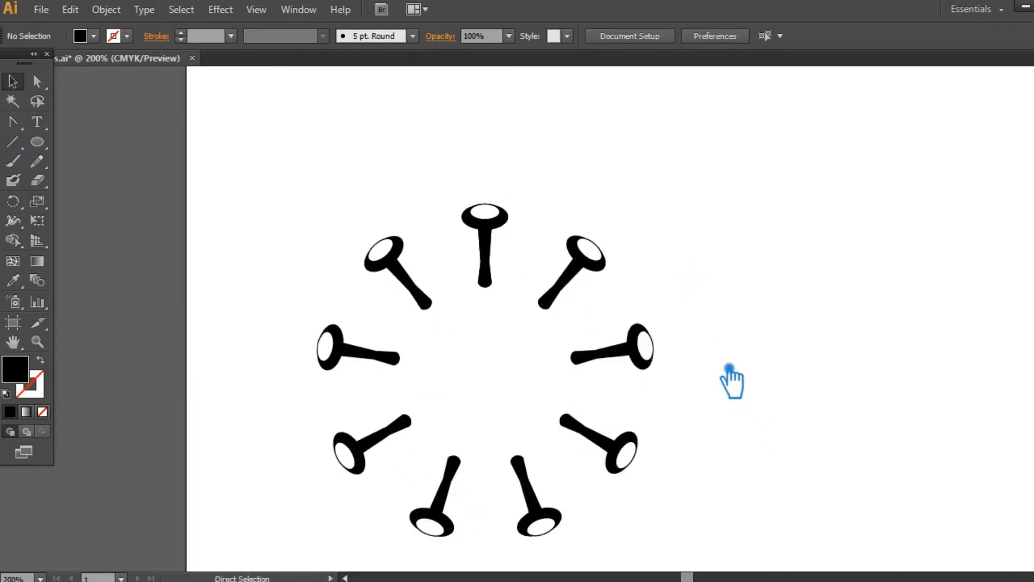
- Try to place a copy of the top spike lower, toward the ring's centre
{"action": "key", "text": "a"}
{"action": "left_click", "coordinate": [461, 176]}
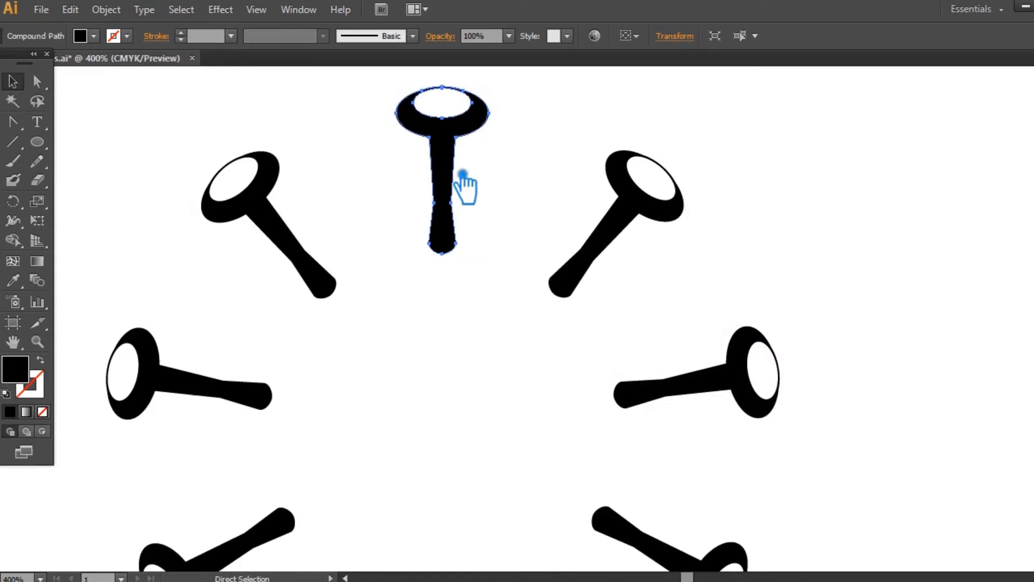
{"action": "left_click", "coordinate": [13, 82]}
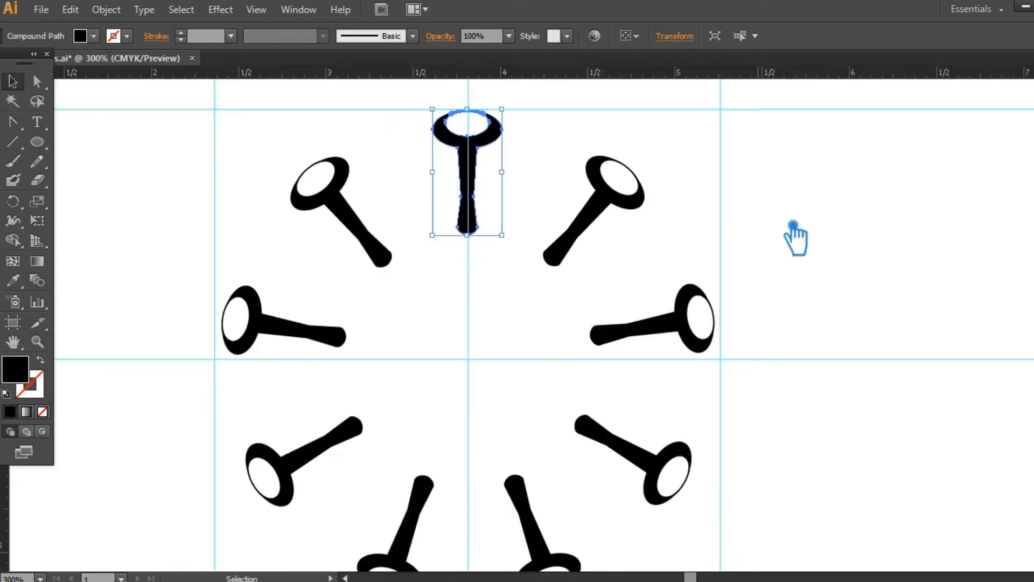
{"action": "left_click", "coordinate": [794, 224]}
{"action": "left_click_drag", "start_coordinate": [475, 176], "coordinate": [489, 249]}
{"action": "key", "text": "ctrl+z"}
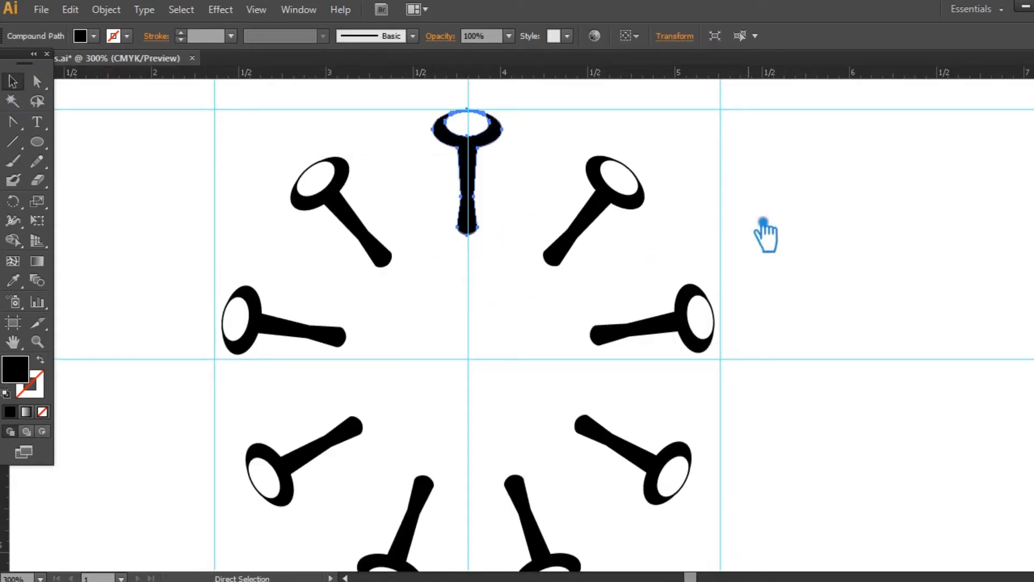
- Duplicate the top spike straight down toward the centre and repeat it as a full ring at 20-degree steps around the guide intersection
{"action": "left_click", "coordinate": [765, 232]}
{"action": "left_click_drag", "start_coordinate": [469, 166], "coordinate": [488, 231]}
{"action": "key", "text": "r"}
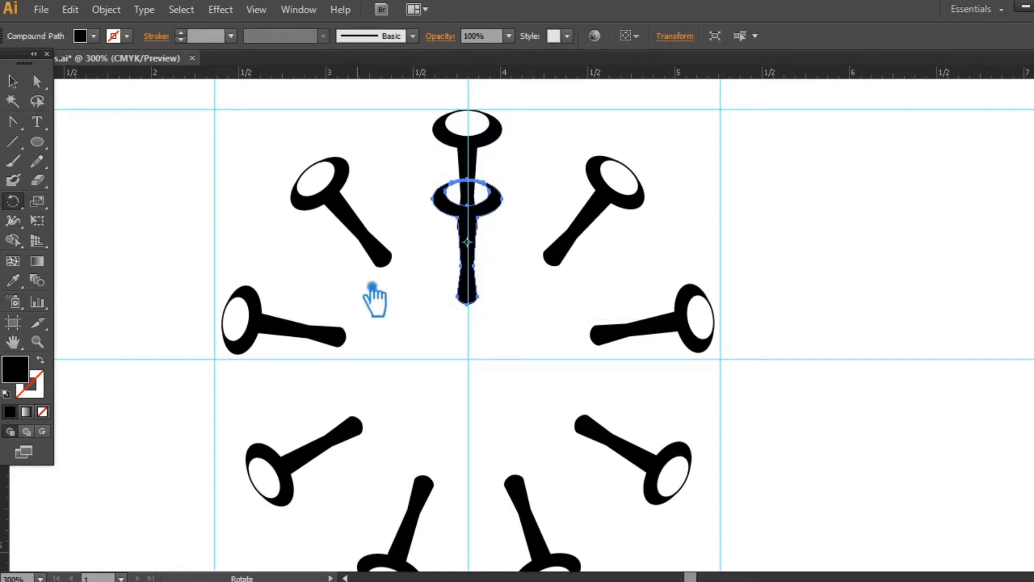
{"action": "left_click", "coordinate": [483, 366], "text": "alt"}
{"action": "type", "text": "20"}
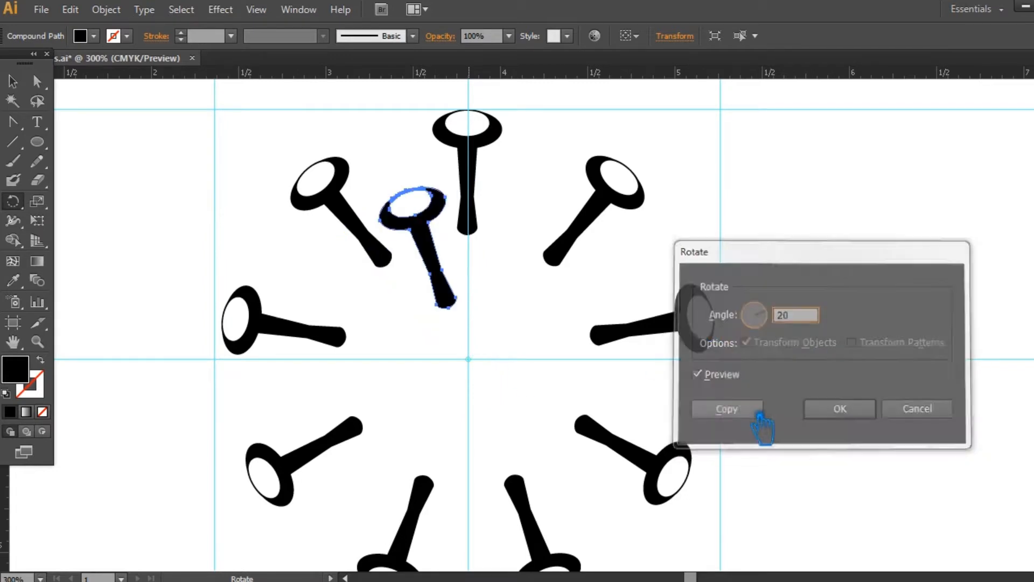
{"action": "left_click", "coordinate": [754, 410]}
{"action": "key", "text": "ctrl+d"}
{"action": "key", "text": "ctrl+d"}
{"action": "key", "text": "ctrl+d"}
{"action": "key", "text": "ctrl+d"}
{"action": "key", "text": "ctrl+d"}
{"action": "key", "text": "ctrl+d"}
{"action": "key", "text": "ctrl+d"}
{"action": "key", "text": "ctrl+d"}
{"action": "key", "text": "ctrl+d"}
{"action": "key", "text": "ctrl+d"}
{"action": "key", "text": "ctrl+d"}
{"action": "key", "text": "ctrl+d"}
{"action": "key", "text": "ctrl+d"}
{"action": "key", "text": "ctrl+d"}
{"action": "key", "text": "ctrl+d"}
{"action": "key", "text": "ctrl+d"}
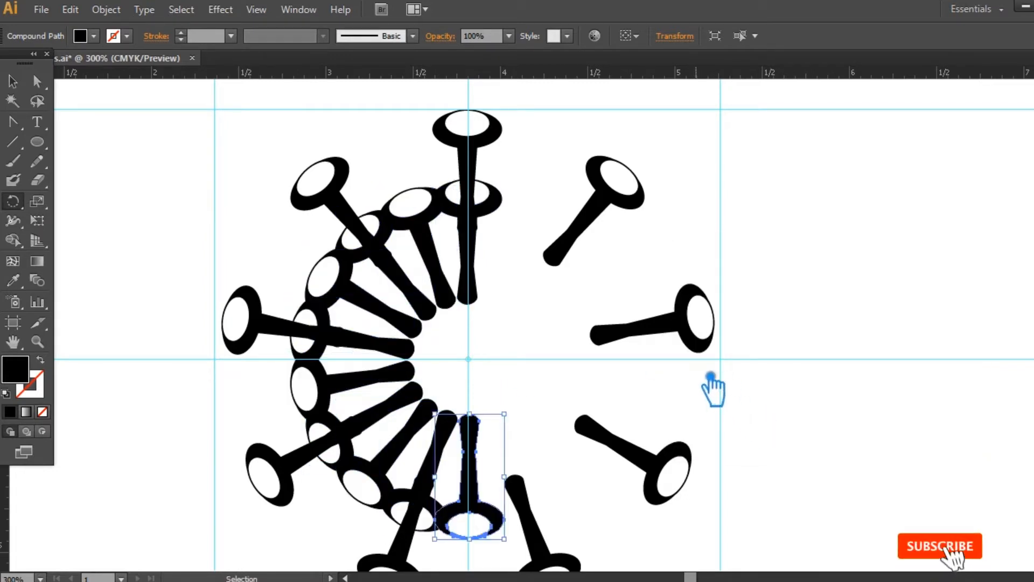
- Delete every second spike of the inner ring, starting with the top one, keeping the nine between the outer spikes
{"action": "left_click", "coordinate": [15, 82]}
{"action": "left_click", "coordinate": [833, 282]}
{"action": "left_click", "coordinate": [494, 211]}
{"action": "key", "text": "Delete"}
{"action": "left_click", "coordinate": [403, 281]}
{"action": "key", "text": "Delete"}
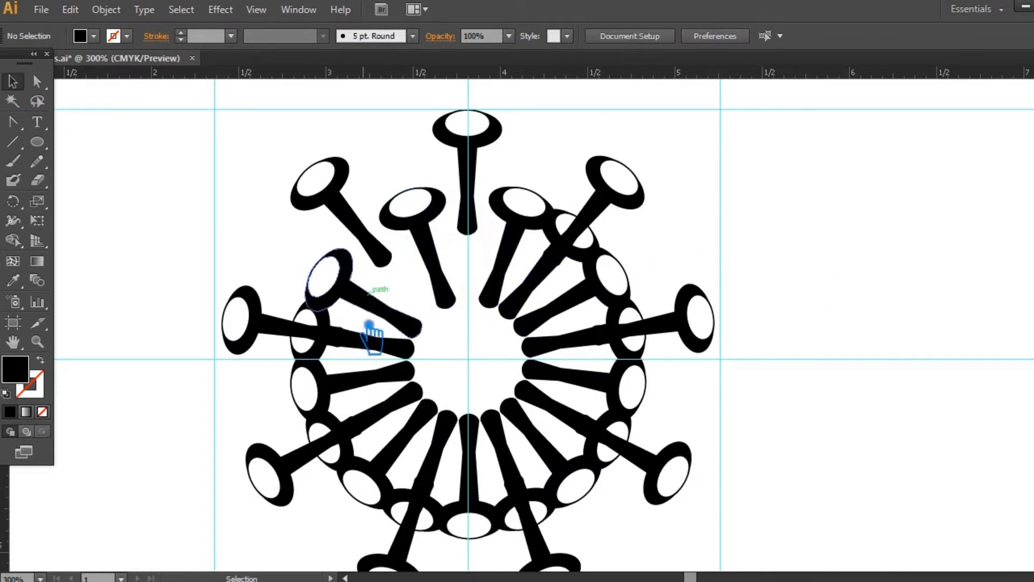
{"action": "left_click", "coordinate": [371, 340]}
{"action": "key", "text": "Delete"}
{"action": "left_click", "coordinate": [389, 405]}
{"action": "key", "text": "Delete"}
{"action": "left_click", "coordinate": [440, 445]}
{"action": "key", "text": "Delete"}
{"action": "left_click", "coordinate": [496, 440]}
{"action": "key", "text": "Delete"}
{"action": "left_click", "coordinate": [559, 410]}
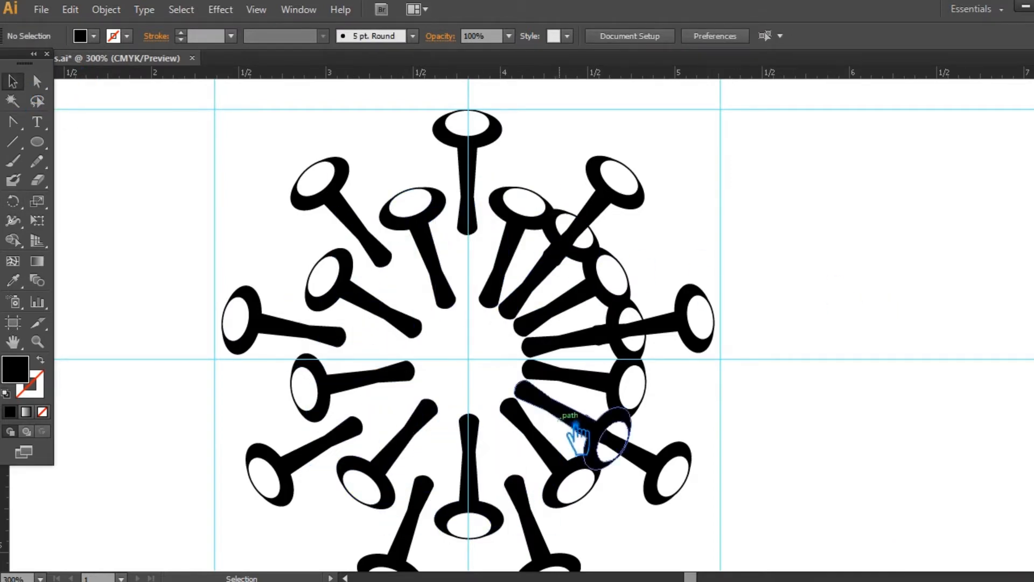
{"action": "key", "text": "Delete"}
{"action": "left_click", "coordinate": [571, 339]}
{"action": "key", "text": "Delete"}
{"action": "left_click", "coordinate": [539, 273]}
{"action": "key", "text": "Delete"}
- Select all nine inner spikes and group them
{"action": "key", "text": "ctrl+minus"}
{"action": "left_click", "coordinate": [490, 455], "text": "shift"}
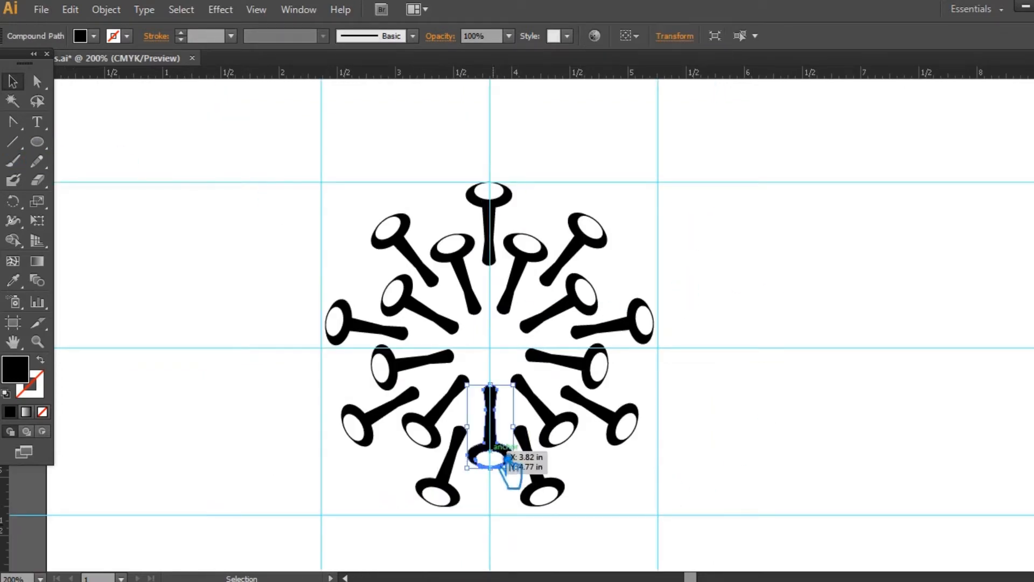
{"action": "left_click", "coordinate": [425, 426], "text": "shift"}
{"action": "left_click", "coordinate": [409, 360], "text": "shift"}
{"action": "left_click", "coordinate": [415, 304], "text": "shift"}
{"action": "left_click", "coordinate": [460, 269], "text": "shift"}
{"action": "left_click", "coordinate": [522, 270], "text": "shift"}
{"action": "left_click", "coordinate": [565, 302], "text": "shift"}
{"action": "left_click", "coordinate": [582, 360], "text": "shift"}
{"action": "left_click", "coordinate": [545, 413], "text": "shift"}
{"action": "key", "text": "ctrl+g"}
- Select all nine outer spikes and group them separately from the inner ring
{"action": "left_click", "coordinate": [574, 261]}
{"action": "left_click", "coordinate": [500, 221], "text": "shift"}
{"action": "left_click", "coordinate": [584, 237], "text": "shift"}
{"action": "left_click", "coordinate": [638, 325], "text": "shift"}
{"action": "left_click", "coordinate": [620, 426], "text": "shift"}
{"action": "left_click", "coordinate": [547, 488], "text": "shift"}
{"action": "left_click", "coordinate": [434, 485], "text": "shift"}
{"action": "left_click", "coordinate": [358, 422], "text": "shift"}
{"action": "left_click", "coordinate": [380, 332], "text": "shift"}
{"action": "left_click", "coordinate": [422, 261], "text": "shift"}
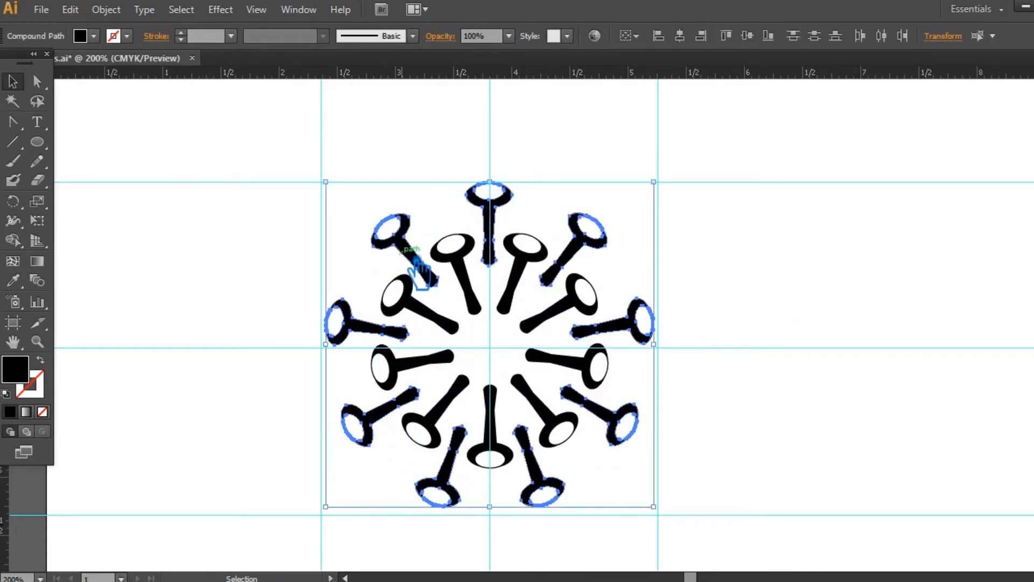
{"action": "key", "text": "ctrl+g"}
{"action": "left_click", "coordinate": [747, 322]}
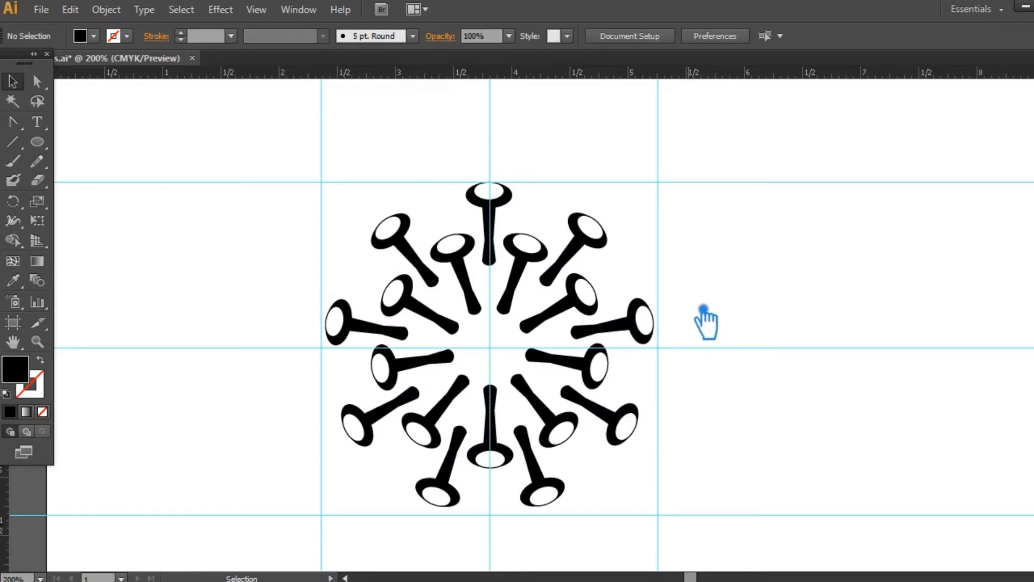
- Draw a black circle centred on the guide intersection and enlarge it slightly to reach the heads of the inner spikes
{"action": "left_click", "coordinate": [37, 141]}
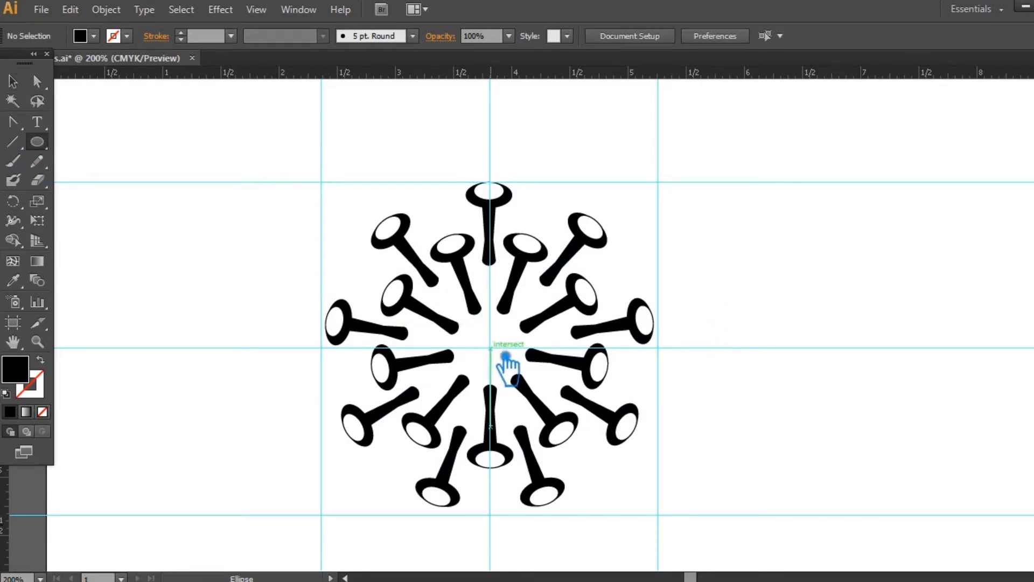
{"action": "left_click_drag", "start_coordinate": [505, 356], "coordinate": [593, 447]}
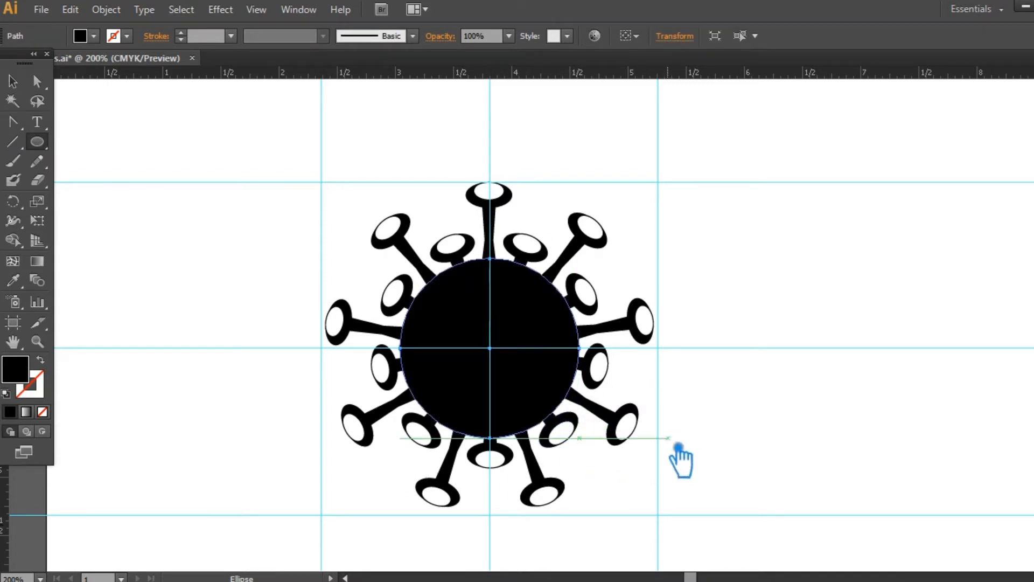
{"action": "left_click", "coordinate": [12, 82]}
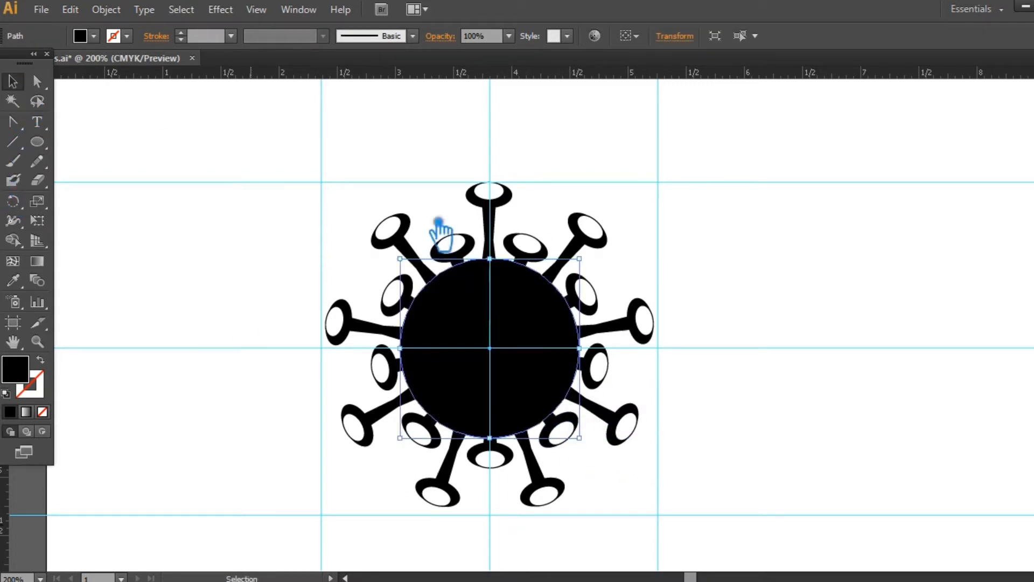
{"action": "left_click_drag", "start_coordinate": [596, 266], "coordinate": [599, 263]}
{"action": "left_click", "coordinate": [600, 257]}
- Scale the outer spike group down slightly around its centre so the spikes sit closer to the circle
{"action": "left_click", "coordinate": [599, 247]}
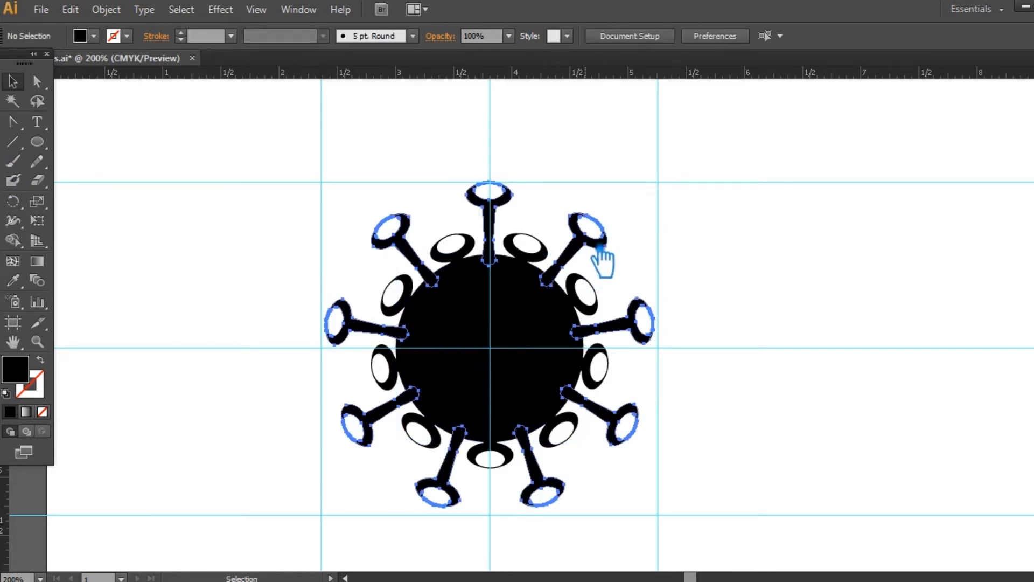
{"action": "left_click_drag", "start_coordinate": [670, 189], "coordinate": [646, 192]}
{"action": "left_click", "coordinate": [726, 327]}
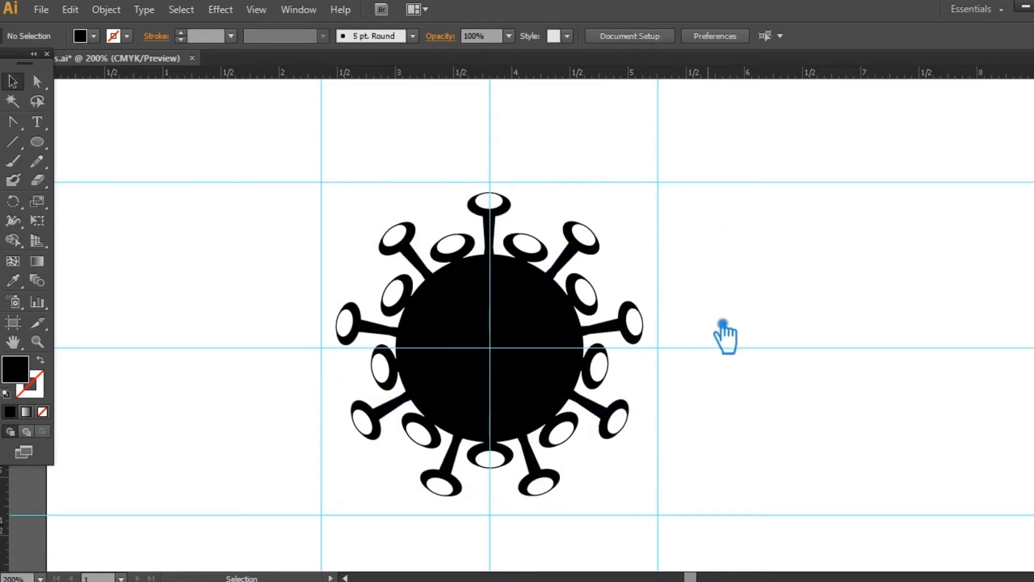
- Try to ungroup the outer spikes and pull the top spike away from the icon
{"action": "right_click", "coordinate": [494, 214]}
{"action": "left_click", "coordinate": [554, 307]}
{"action": "left_click", "coordinate": [700, 301]}
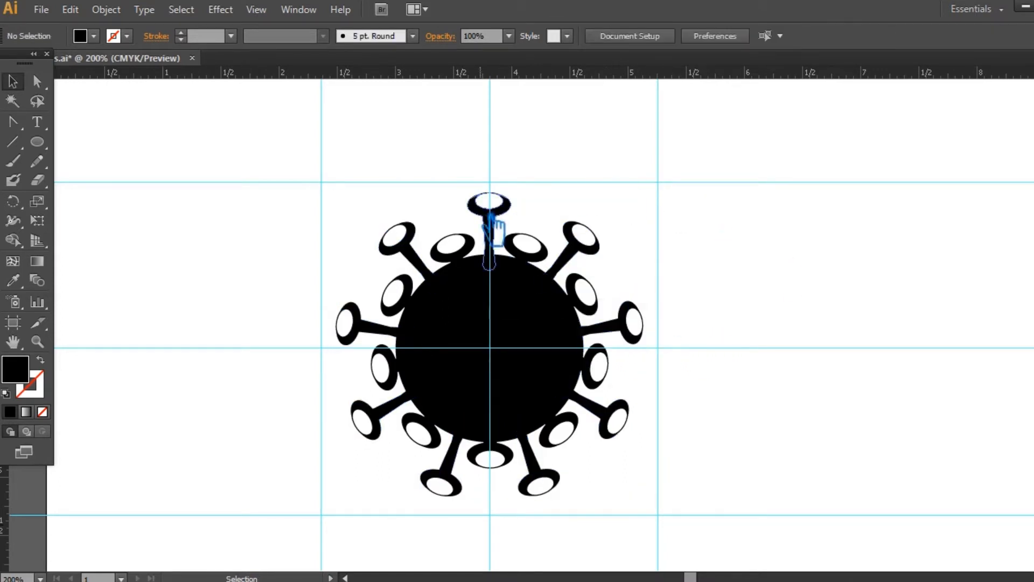
{"action": "key", "text": "ctrl+alt+3"}
{"action": "left_click", "coordinate": [659, 218]}
{"action": "left_click_drag", "start_coordinate": [498, 200], "coordinate": [236, 158]}
{"action": "key", "text": "ctrl+z"}
{"action": "key", "text": "ctrl+z"}
{"action": "key", "text": "ctrl+z"}
{"action": "left_click", "coordinate": [758, 203]}
{"action": "left_click", "coordinate": [547, 262]}
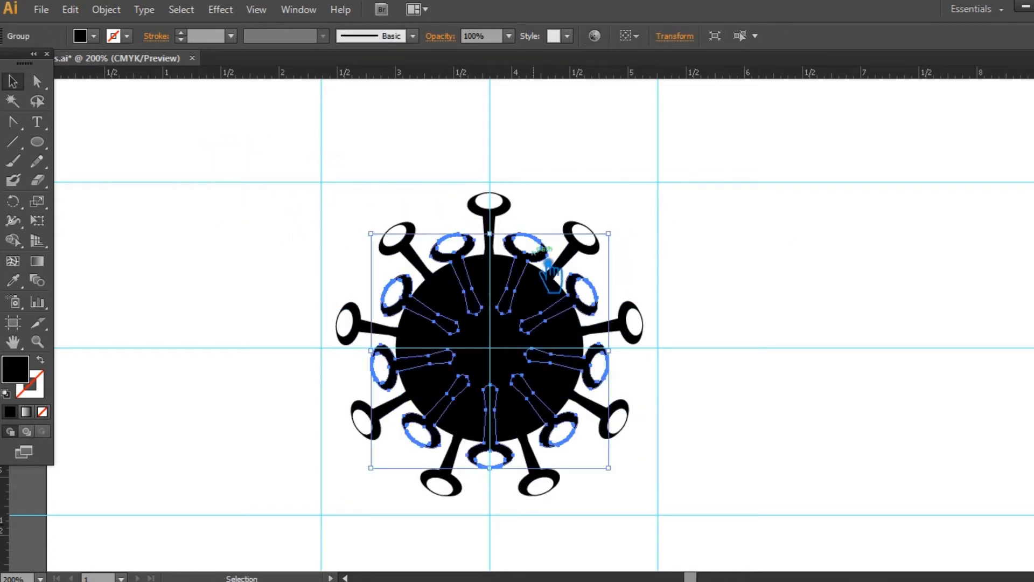
{"action": "left_click", "coordinate": [706, 243]}
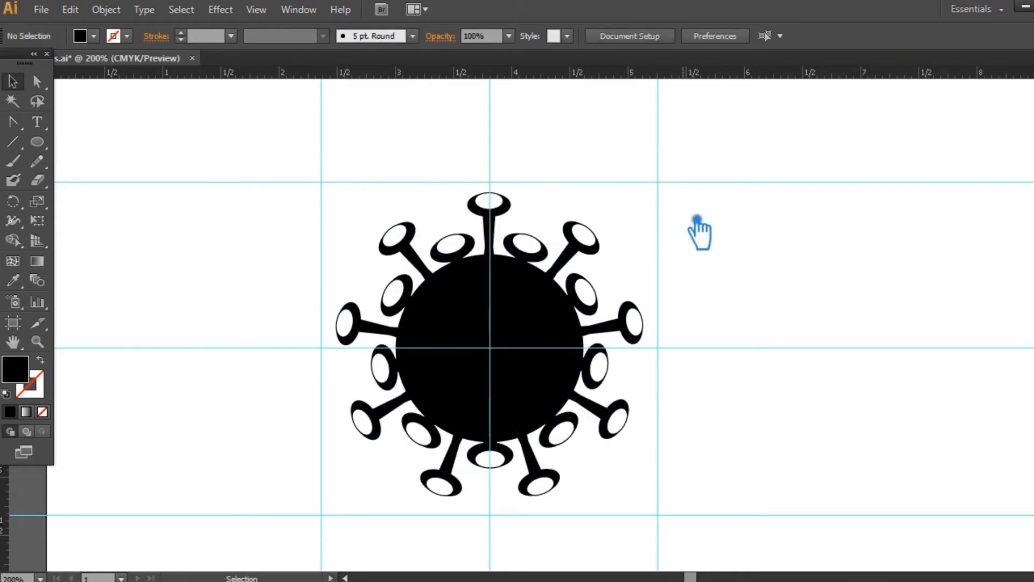
- Duplicate the top outer spike and place the copy in the empty area to the left of the virus
{"action": "key", "text": "ctrl+f"}
{"action": "left_click", "coordinate": [579, 198]}
{"action": "left_click_drag", "start_coordinate": [509, 206], "coordinate": [516, 113]}
{"action": "key", "text": "ctrl+z"}
{"action": "left_click", "coordinate": [730, 207]}
{"action": "left_click_drag", "start_coordinate": [507, 111], "coordinate": [235, 231]}
- Draw an ellipse over the copied spike's head and split the overlapping shapes into pieces with Pathfinder
{"action": "left_click", "coordinate": [156, 194]}
{"action": "left_click", "coordinate": [42, 145]}
{"action": "left_click_drag", "start_coordinate": [172, 207], "coordinate": [255, 246]}
{"action": "left_click", "coordinate": [13, 81]}
{"action": "left_click_drag", "start_coordinate": [292, 305], "coordinate": [178, 179]}
{"action": "left_click", "coordinate": [1032, 426]}
{"action": "left_click", "coordinate": [899, 467]}
{"action": "left_click", "coordinate": [1032, 425]}
{"action": "left_click", "coordinate": [367, 263]}
- Ungroup the split pieces and delete all except the small ellipse that fills the head's hole
{"action": "right_click", "coordinate": [217, 228]}
{"action": "left_click", "coordinate": [276, 325]}
{"action": "left_click", "coordinate": [294, 286]}
{"action": "left_click", "coordinate": [247, 216]}
{"action": "key", "text": "Delete"}
{"action": "left_click", "coordinate": [221, 263]}
{"action": "key", "text": "Delete"}
{"action": "left_click", "coordinate": [220, 242]}
{"action": "key", "text": "Delete"}
{"action": "left_click", "coordinate": [225, 230]}
{"action": "key", "text": "Delete"}
- Fill the small ellipse with light grey
{"action": "left_click", "coordinate": [218, 225]}
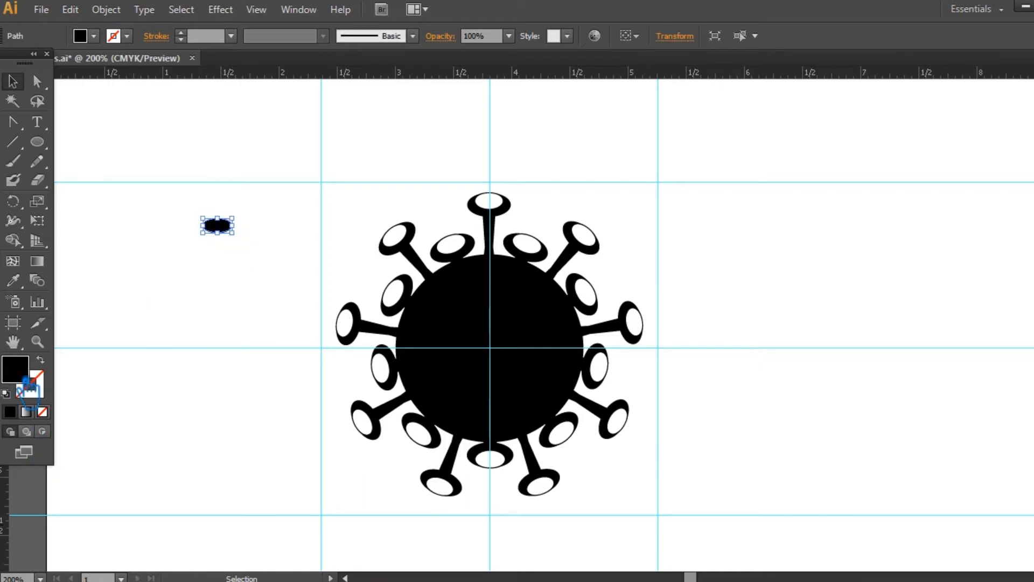
{"action": "double_click", "coordinate": [15, 369]}
{"action": "left_click", "coordinate": [587, 231]}
{"action": "left_click_drag", "start_coordinate": [586, 231], "coordinate": [563, 147]}
{"action": "left_click", "coordinate": [928, 108]}
{"action": "left_click", "coordinate": [285, 229]}
- Move the light grey ellipse onto the upper-left part of the black circle and tilt it up toward the right
{"action": "left_click_drag", "start_coordinate": [218, 225], "coordinate": [499, 333]}
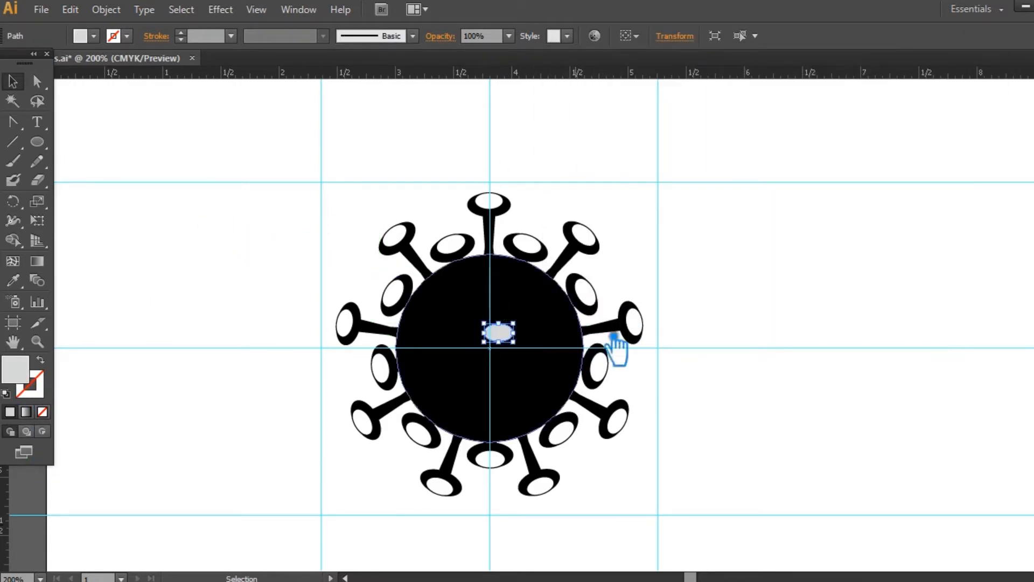
{"action": "left_click", "coordinate": [727, 326]}
{"action": "key", "text": "ctrl+equal"}
{"action": "left_click_drag", "start_coordinate": [515, 339], "coordinate": [466, 252]}
{"action": "left_click", "coordinate": [464, 265]}
{"action": "left_click_drag", "start_coordinate": [456, 293], "coordinate": [424, 293]}
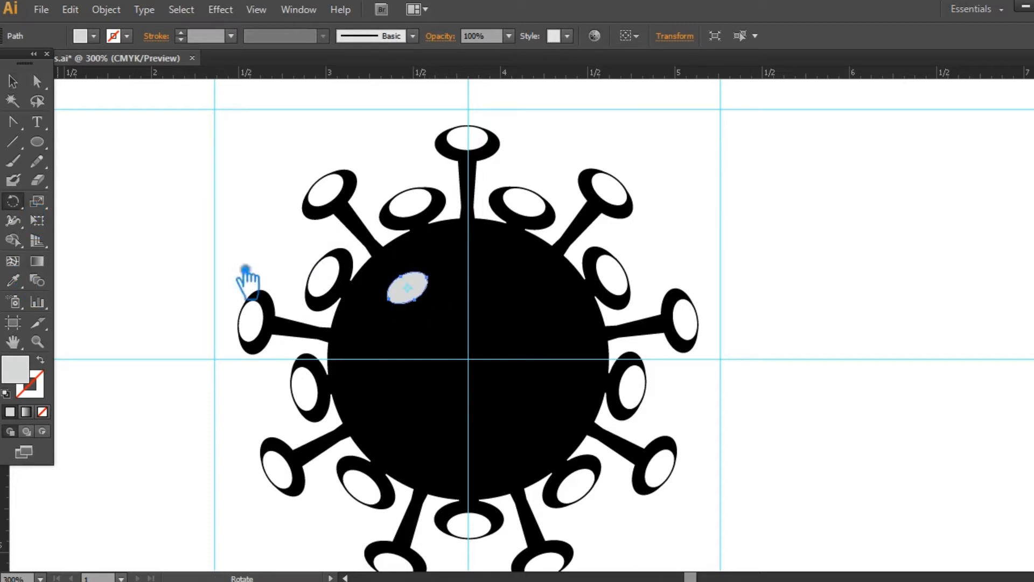
{"action": "left_click", "coordinate": [468, 359]}
{"action": "left_click_drag", "start_coordinate": [499, 292], "coordinate": [550, 300]}
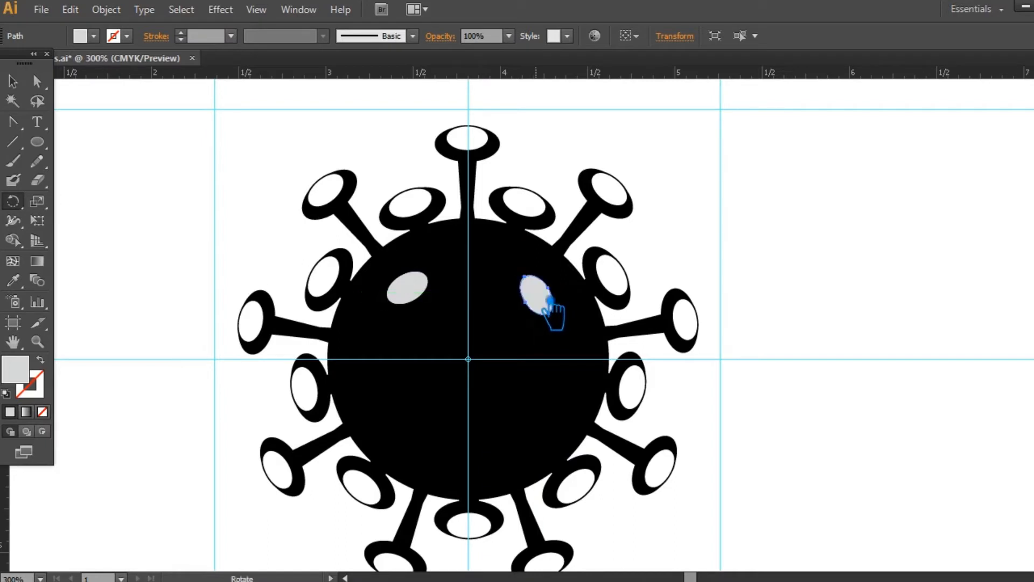
{"action": "left_click", "coordinate": [20, 84]}
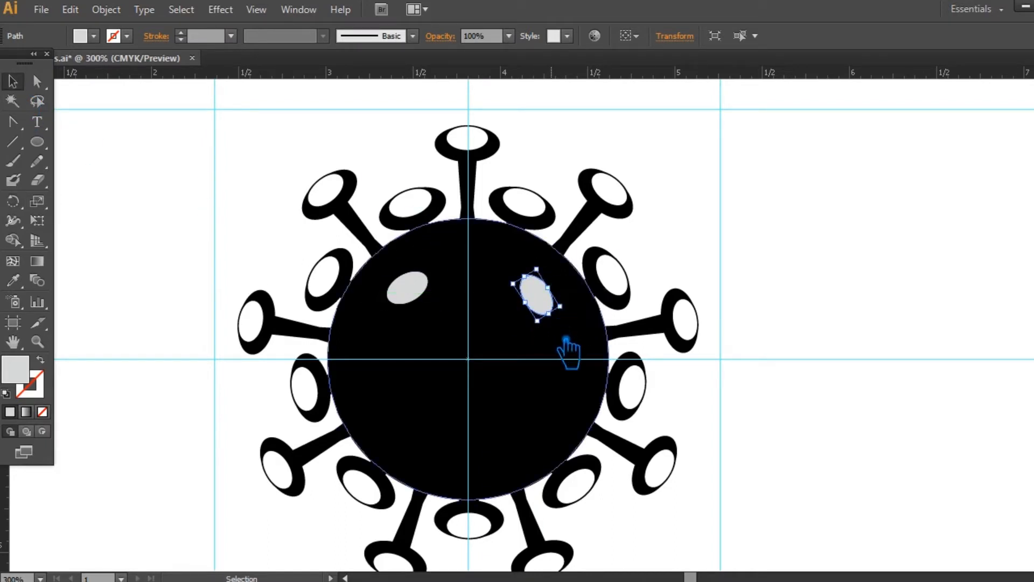
{"action": "left_click", "coordinate": [439, 311]}
{"action": "left_click", "coordinate": [545, 300]}
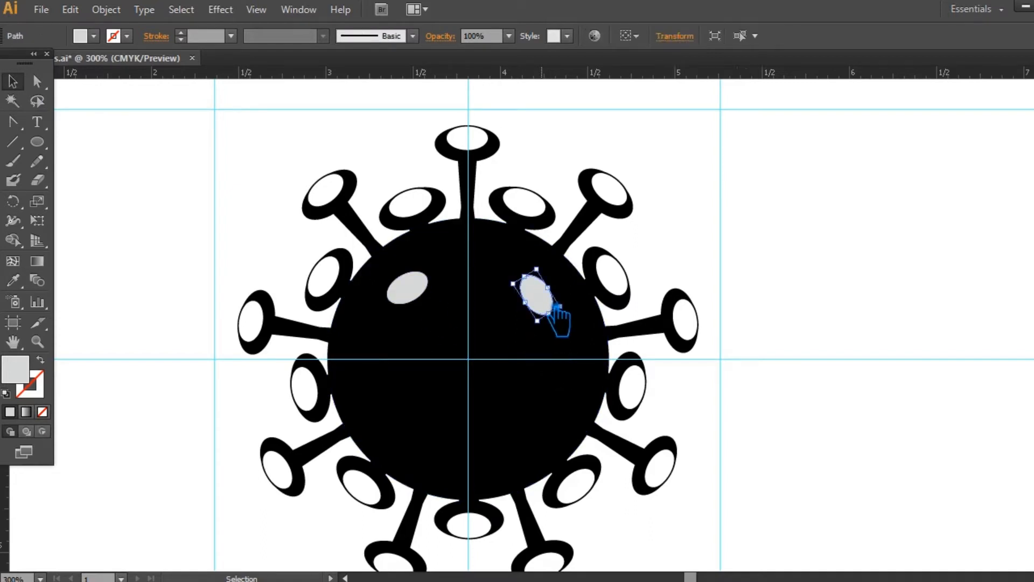
{"action": "key", "text": "Delete"}
- Copy the light grey ellipse around the black circle's centre at 90° intervals to get four ellipses
{"action": "left_click", "coordinate": [429, 293]}
{"action": "left_click", "coordinate": [13, 201]}
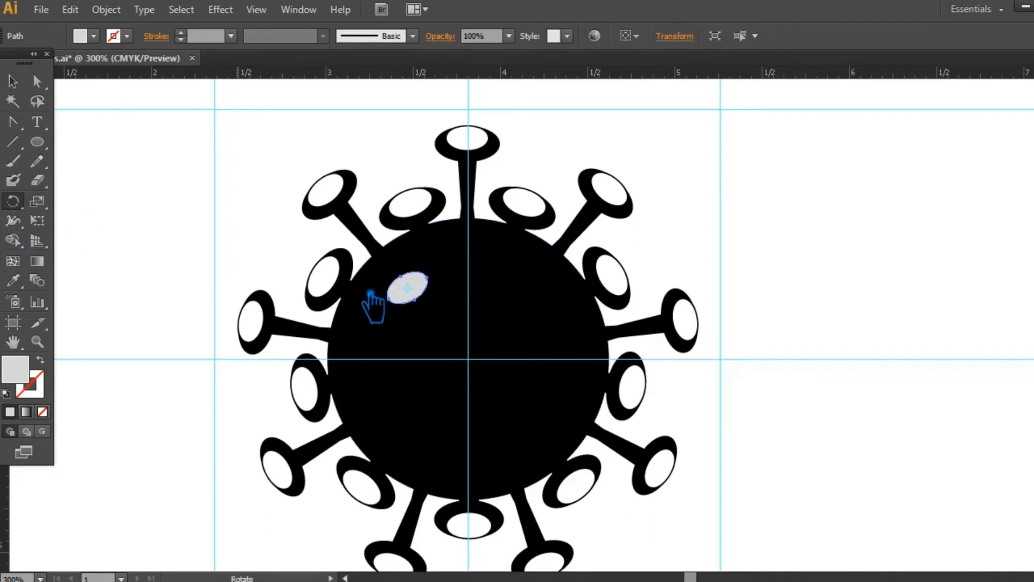
{"action": "left_click", "coordinate": [482, 368], "text": "alt"}
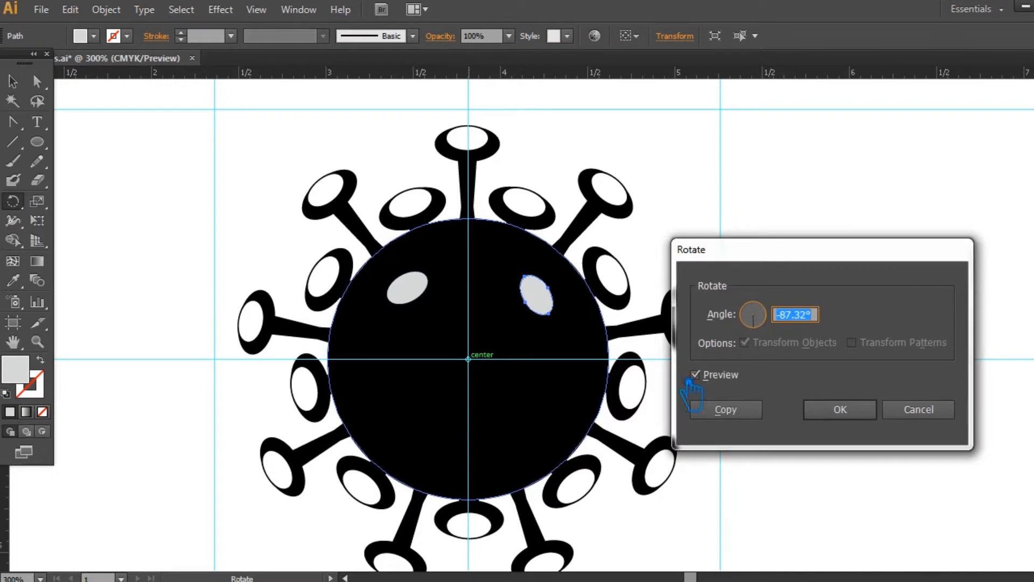
{"action": "left_click", "coordinate": [726, 409]}
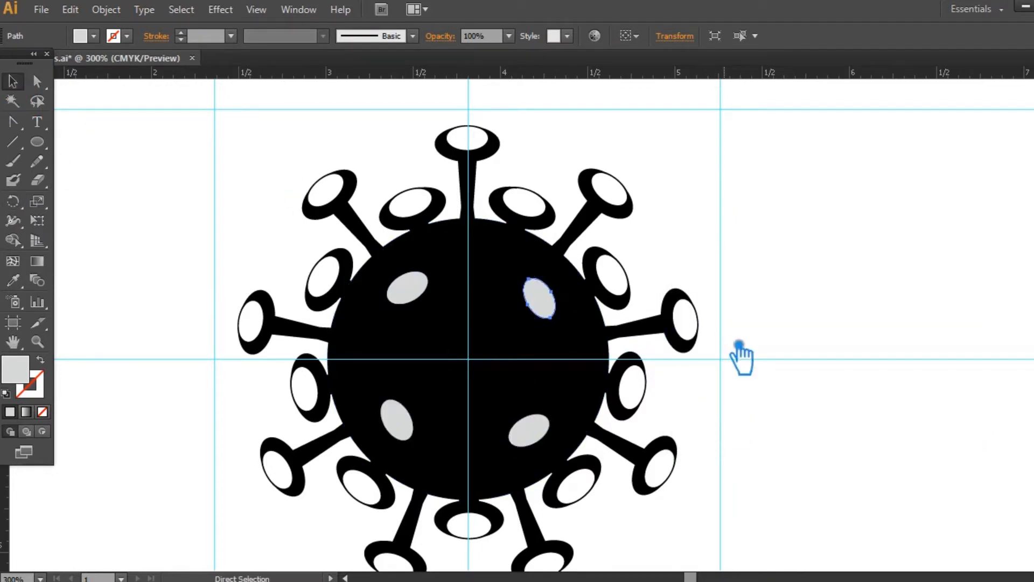
- Make a smaller, rotated copy of the upper-right grey ellipse and place it just above and right of the circle's centre
{"action": "left_click_drag", "start_coordinate": [568, 284], "coordinate": [543, 269]}
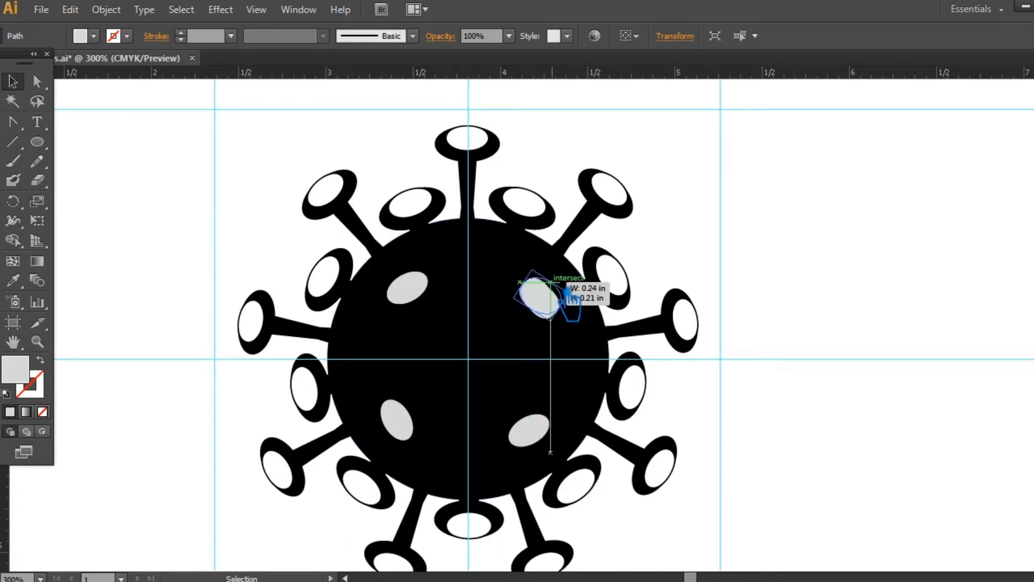
{"action": "left_click_drag", "start_coordinate": [558, 309], "coordinate": [494, 333]}
{"action": "left_click", "coordinate": [720, 238]}
{"action": "left_click", "coordinate": [409, 290]}
{"action": "left_click", "coordinate": [539, 298], "text": "shift"}
{"action": "left_click", "coordinate": [521, 473], "text": "shift"}
{"action": "left_click", "coordinate": [705, 437]}
- Enlarge the four outer grey ellipses together outward from the circle's centre
{"action": "left_click", "coordinate": [540, 299]}
{"action": "left_click", "coordinate": [413, 291], "text": "shift"}
{"action": "left_click", "coordinate": [530, 431], "text": "shift"}
{"action": "left_click", "coordinate": [401, 424], "text": "shift"}
{"action": "left_click_drag", "start_coordinate": [557, 272], "coordinate": [565, 262]}
{"action": "left_click", "coordinate": [746, 276]}
{"action": "left_click", "coordinate": [416, 299]}
{"action": "left_click", "coordinate": [728, 237]}
- Copy the small inner ellipse around the circle's centre at 90° intervals to make four inner ellipses
{"action": "left_click", "coordinate": [515, 346]}
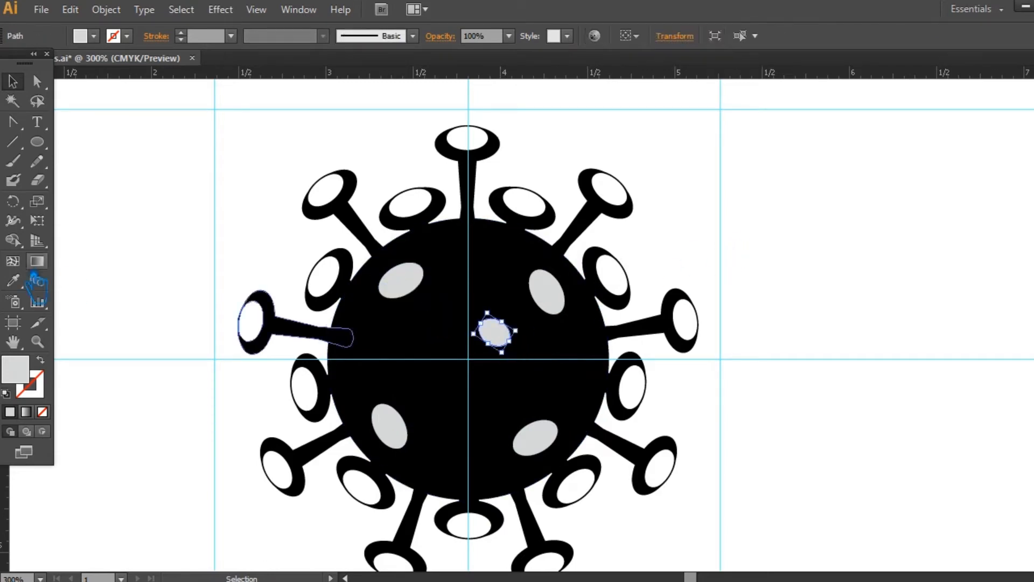
{"action": "left_click", "coordinate": [481, 368], "text": "alt"}
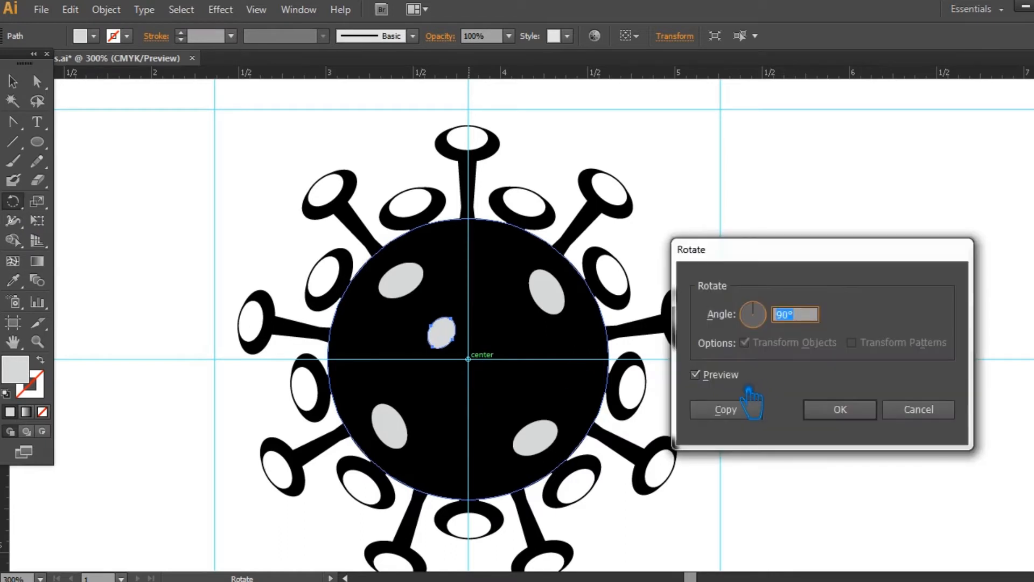
{"action": "left_click", "coordinate": [757, 410]}
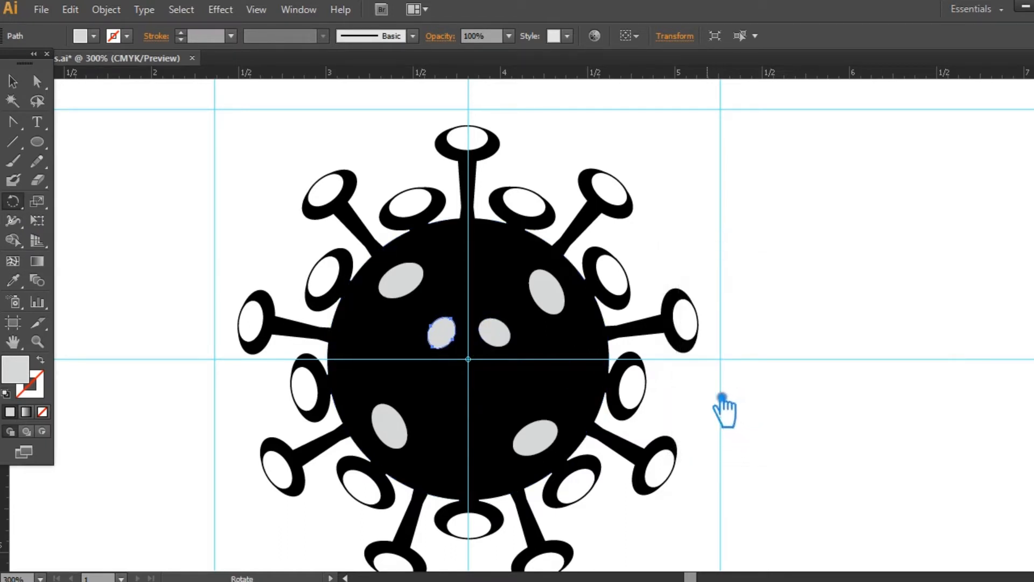
{"action": "key", "text": "ctrl+d"}
{"action": "key", "text": "ctrl+d"}
{"action": "left_click", "coordinate": [925, 345]}
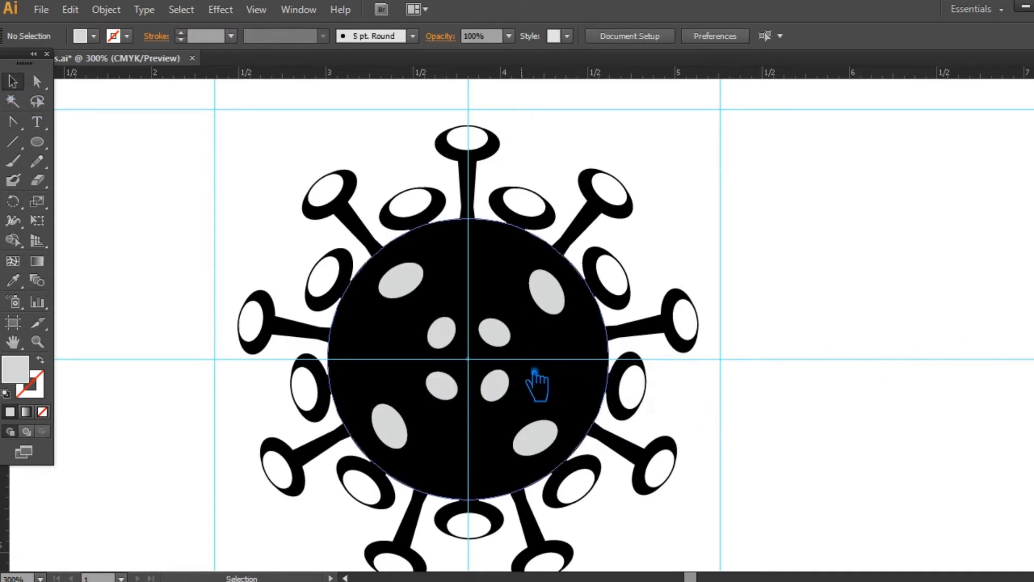
- Delete the small inner ellipses, keeping only the upper-left one
{"action": "left_click", "coordinate": [501, 336]}
{"action": "key", "text": "Delete"}
{"action": "left_click", "coordinate": [497, 387]}
{"action": "key", "text": "Delete"}
{"action": "left_click", "coordinate": [441, 388]}
{"action": "key", "text": "Delete"}
- Move the remaining small ellipse up between the two upper large ones and copy it around the circle's centre at 90° intervals
{"action": "left_click_drag", "start_coordinate": [451, 340], "coordinate": [490, 297]}
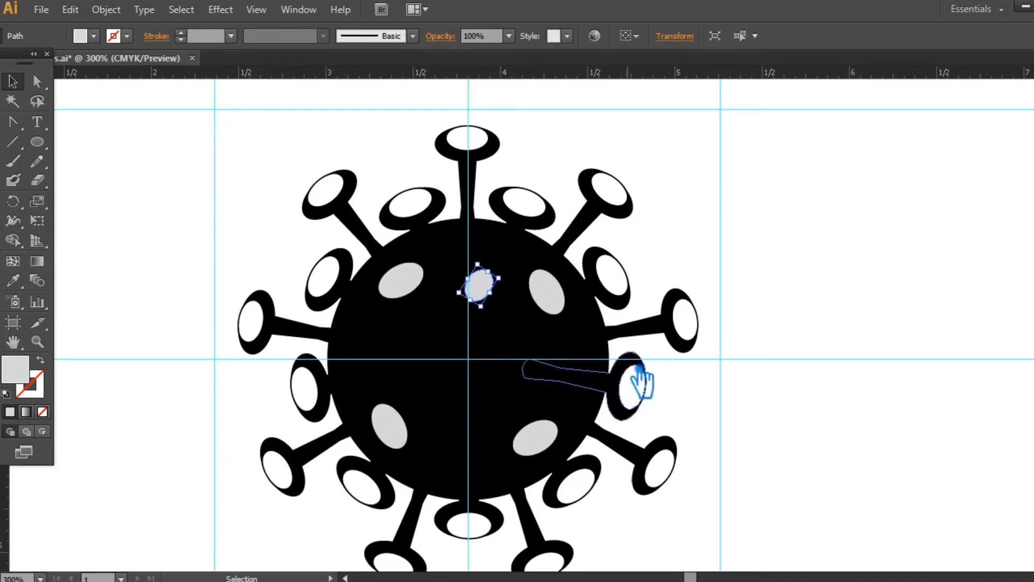
{"action": "key", "text": "Up"}
{"action": "key", "text": "Up"}
{"action": "key", "text": "Up"}
{"action": "key", "text": "Up"}
{"action": "key", "text": "Up"}
{"action": "key", "text": "Up"}
{"action": "key", "text": "Up"}
{"action": "key", "text": "Up"}
{"action": "key", "text": "r"}
{"action": "left_click", "coordinate": [483, 368], "text": "alt"}
{"action": "left_click", "coordinate": [757, 415]}
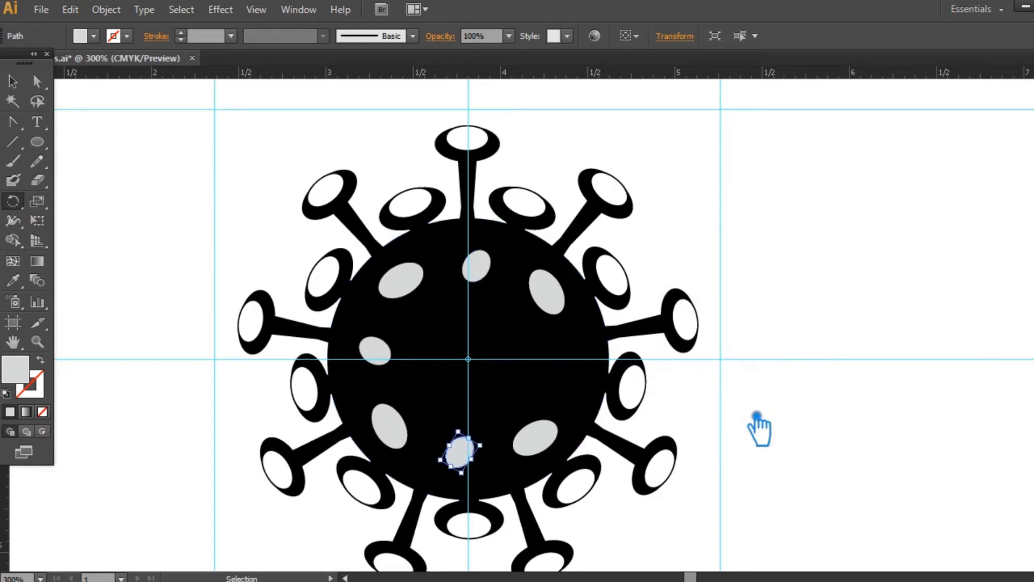
- Scale the four large diagonal ellipses down together toward the circle's centre
{"action": "left_click", "coordinate": [401, 280]}
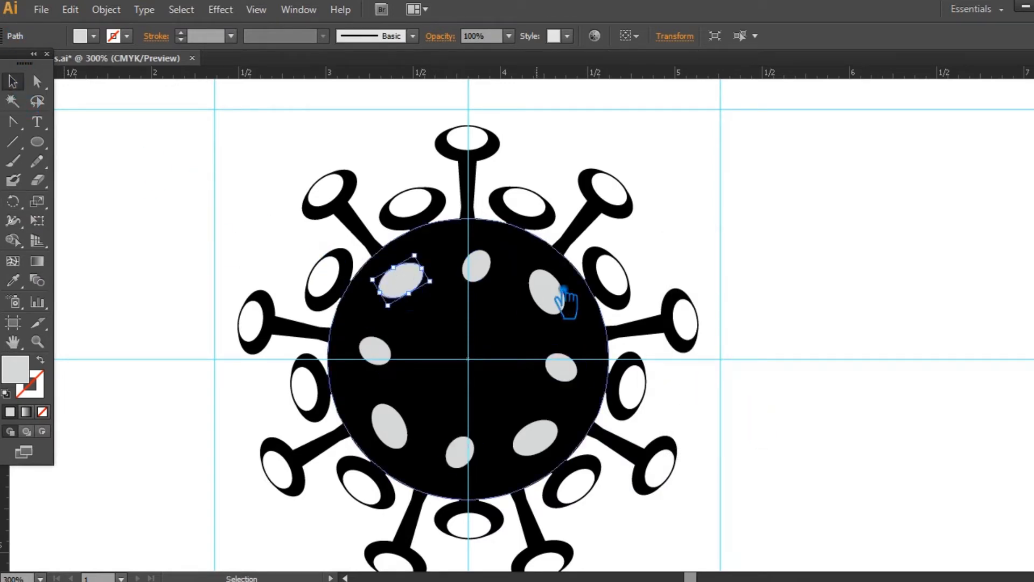
{"action": "left_click", "coordinate": [545, 291], "text": "shift"}
{"action": "left_click", "coordinate": [538, 439], "text": "shift"}
{"action": "left_click_drag", "start_coordinate": [569, 455], "coordinate": [538, 427]}
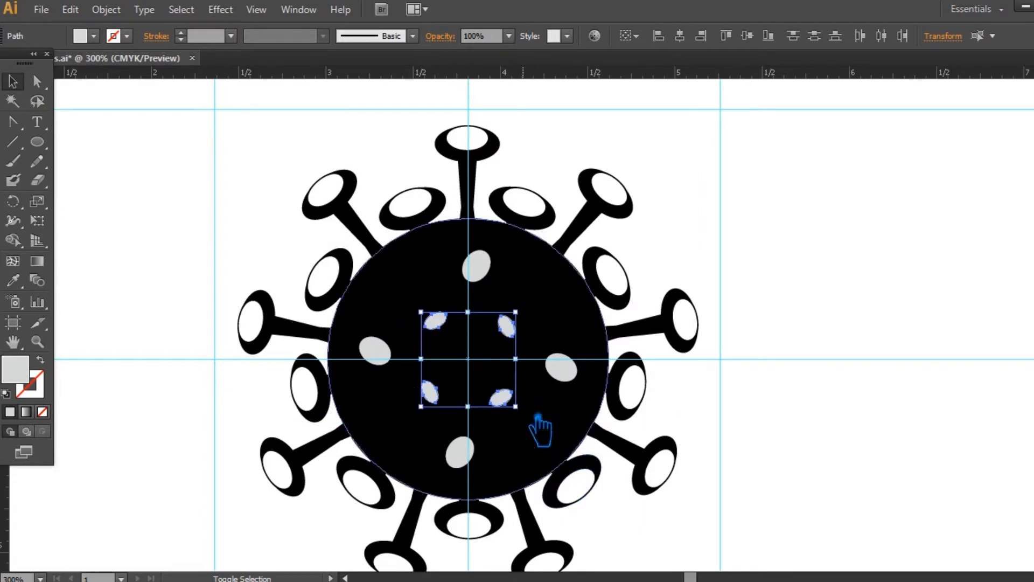
{"action": "left_click", "coordinate": [826, 355]}
- Place a small, nearly round grey oval in the circle's upper-left gap and copy it around the centre at 90° intervals
{"action": "left_click_drag", "start_coordinate": [452, 325], "coordinate": [422, 300]}
{"action": "left_click", "coordinate": [756, 261]}
{"action": "left_click", "coordinate": [429, 280]}
{"action": "key", "text": "r"}
{"action": "left_click", "coordinate": [483, 370], "text": "alt"}
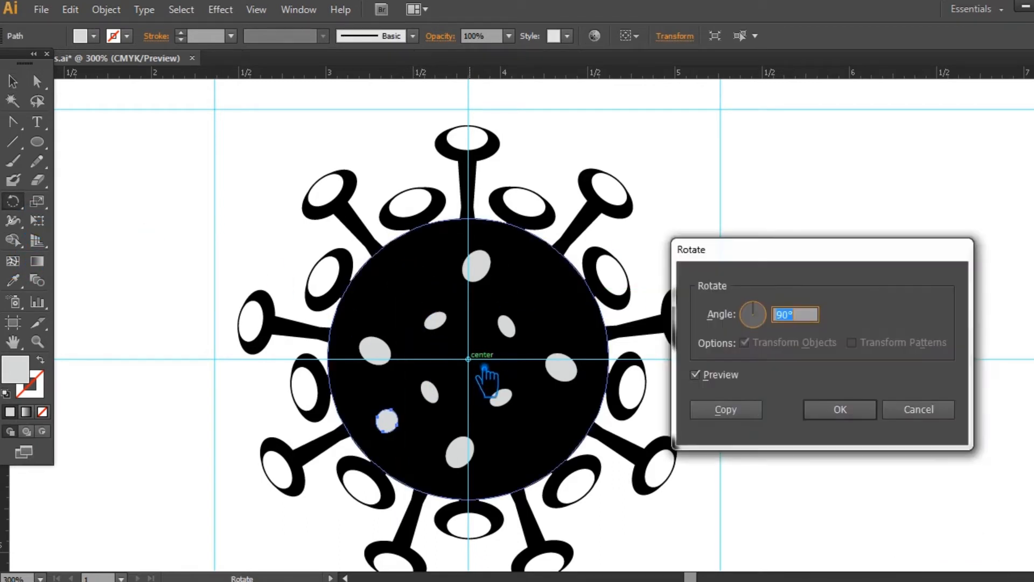
{"action": "left_click", "coordinate": [746, 415]}
{"action": "key", "text": "v"}
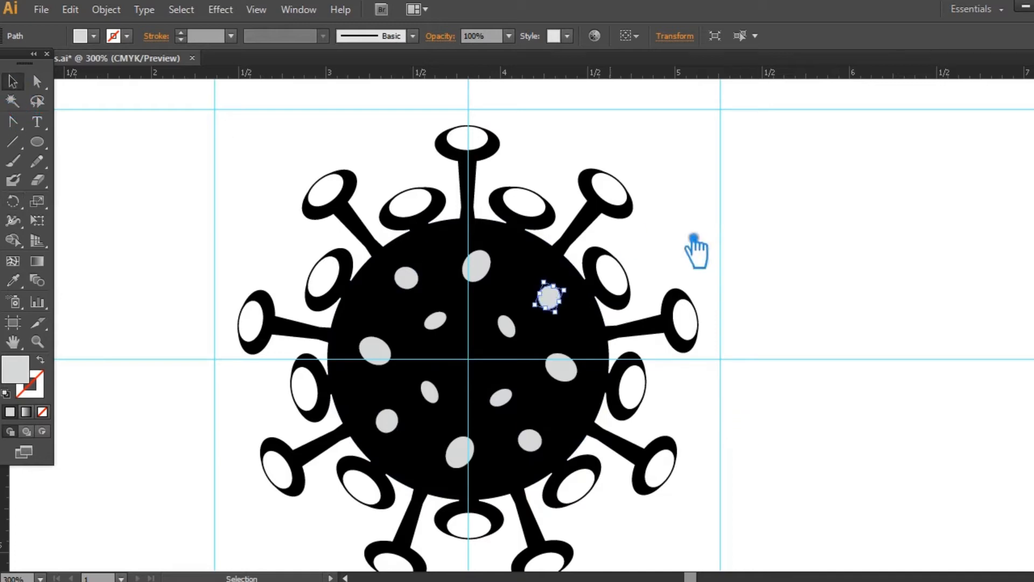
{"action": "left_click", "coordinate": [780, 272]}
- Group the whole virus icon and place a copy of it at the artboard's left edge
{"action": "key", "text": "ctrl+minus"}
{"action": "left_click_drag", "start_coordinate": [663, 526], "coordinate": [289, 176]}
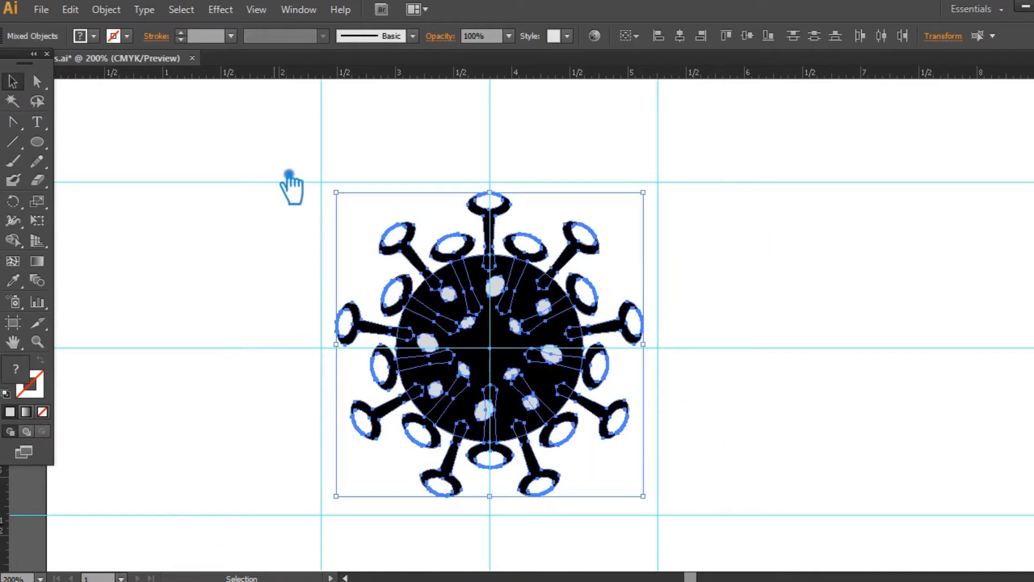
{"action": "key", "text": "ctrl+g"}
{"action": "left_click", "coordinate": [828, 279]}
{"action": "key", "text": "ctrl+minus"}
{"action": "left_click_drag", "start_coordinate": [573, 347], "coordinate": [137, 349]}
{"action": "left_click", "coordinate": [324, 269]}
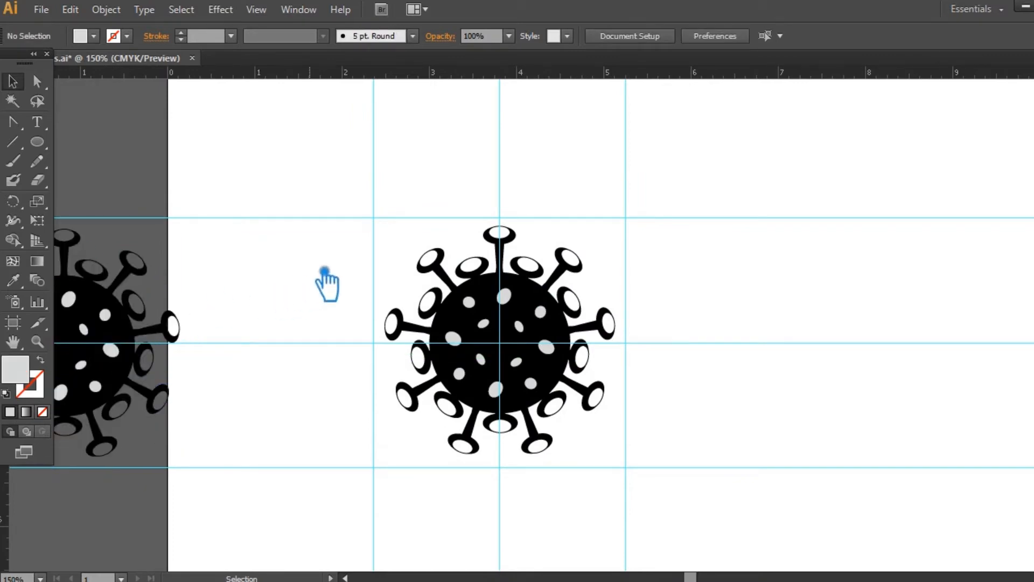
- Ungroup the original icon and move the copy farther left off the artboard
{"action": "right_click", "coordinate": [566, 266]}
{"action": "left_click", "coordinate": [612, 361]}
{"action": "left_click", "coordinate": [719, 346]}
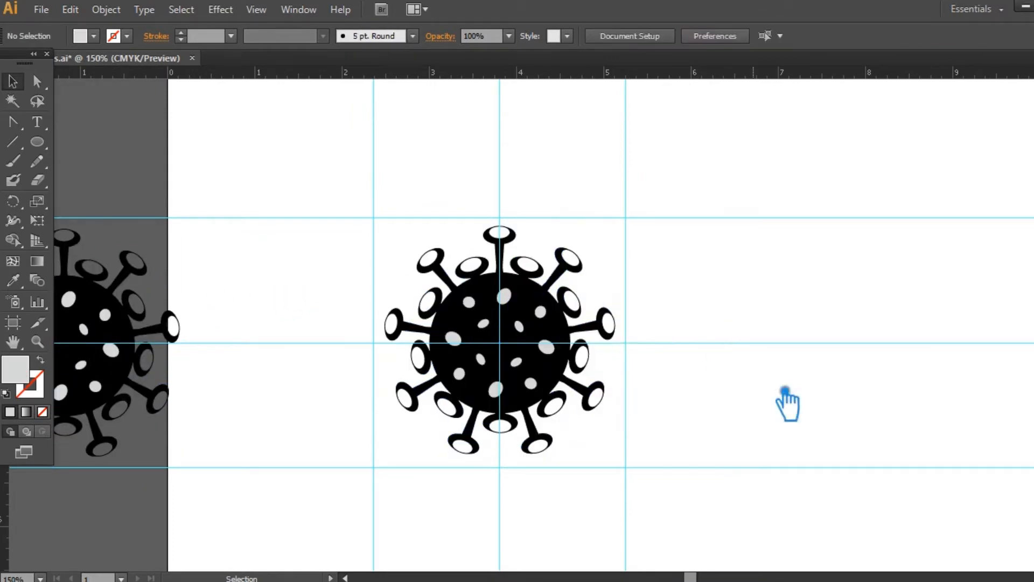
{"action": "left_click_drag", "start_coordinate": [677, 409], "coordinate": [827, 370]}
{"action": "left_click", "coordinate": [239, 301]}
{"action": "left_click_drag", "start_coordinate": [241, 302], "coordinate": [126, 339]}
{"action": "left_click_drag", "start_coordinate": [986, 443], "coordinate": [754, 468]}
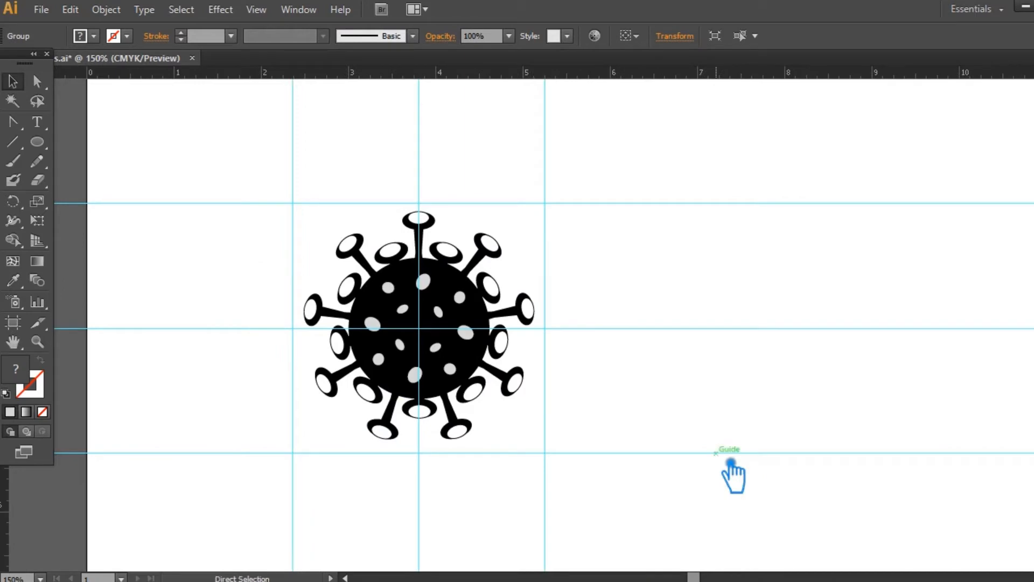
- Hide the guides around the icon
{"action": "key", "text": "ctrl+plus"}
{"action": "key", "text": "ctrl+semicolon"}
{"action": "left_click", "coordinate": [482, 231]}
{"action": "left_click", "coordinate": [649, 293]}
- Enlarge the black circle slightly about its centre
{"action": "left_click", "coordinate": [450, 297]}
{"action": "left_click_drag", "start_coordinate": [477, 235], "coordinate": [486, 226]}
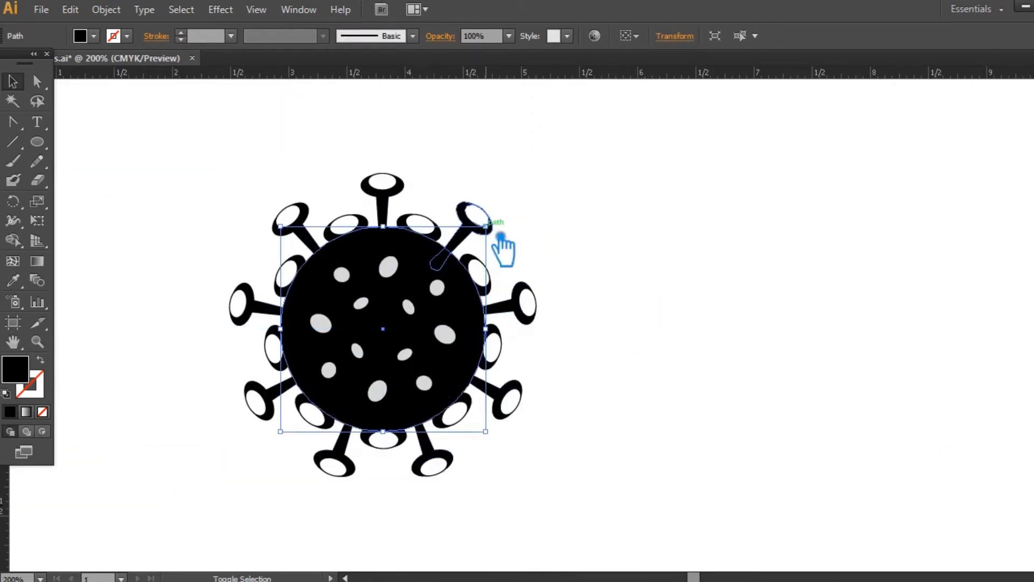
{"action": "left_click", "coordinate": [645, 274]}
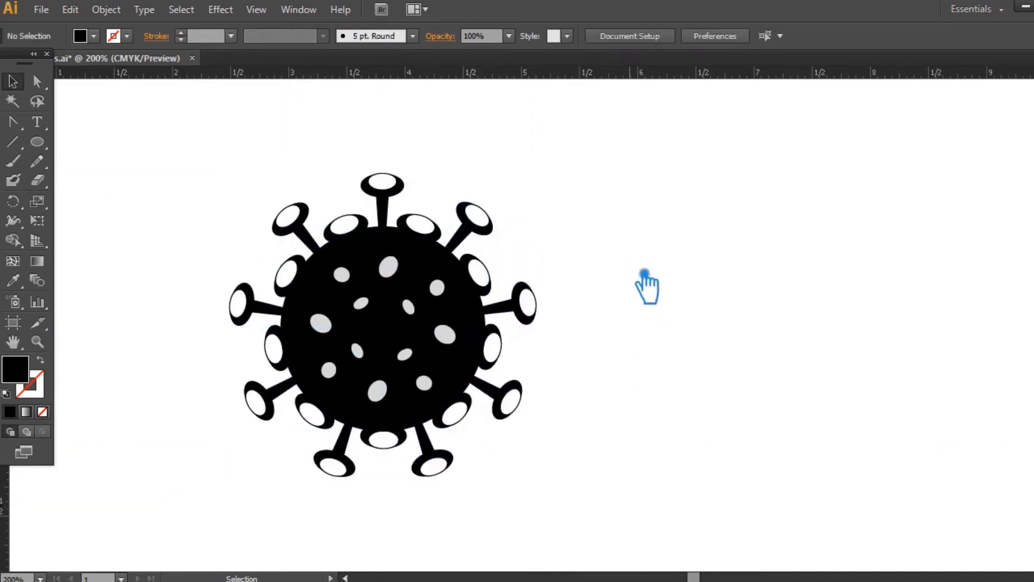
- Scale the ring of long spikes down slightly toward the circle's centre
{"action": "left_click", "coordinate": [499, 238]}
{"action": "mouse_move", "coordinate": [548, 179]}
{"action": "left_mouse_down"}
{"action": "mouse_move", "coordinate": [534, 208]}
{"action": "mouse_move", "coordinate": [542, 193]}
{"action": "left_mouse_up"}
{"action": "left_click", "coordinate": [664, 232]}
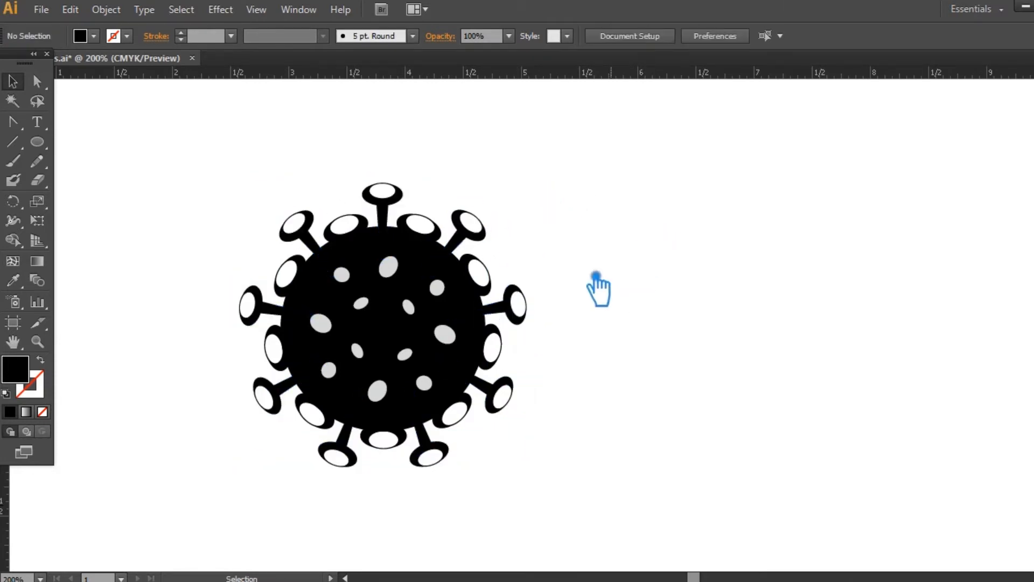
- Try to enlarge the four nearly round grey ovals together outward from the circle's centre
{"action": "left_click", "coordinate": [437, 287]}
{"action": "left_click", "coordinate": [341, 275], "text": "shift"}
{"action": "left_click", "coordinate": [424, 383], "text": "shift"}
{"action": "left_click", "coordinate": [328, 370], "text": "shift"}
{"action": "left_click_drag", "start_coordinate": [445, 267], "coordinate": [455, 255]}
{"action": "left_click", "coordinate": [624, 255]}
{"action": "key", "text": "ctrl+z"}
{"action": "key", "text": "ctrl+z"}
{"action": "key", "text": "ctrl+shift+z"}
- Undo the enlargement of the black circle and the latest trial resizing of the icon's parts
{"action": "left_click", "coordinate": [618, 284]}
{"action": "left_click_drag", "start_coordinate": [579, 506], "coordinate": [203, 189]}
{"action": "left_click", "coordinate": [491, 334], "text": "shift"}
{"action": "left_click_drag", "start_coordinate": [501, 440], "coordinate": [518, 458]}
{"action": "left_click", "coordinate": [698, 416]}
{"action": "left_click", "coordinate": [506, 400]}
{"action": "left_click", "coordinate": [651, 423]}
{"action": "key", "text": "ctrl+z"}
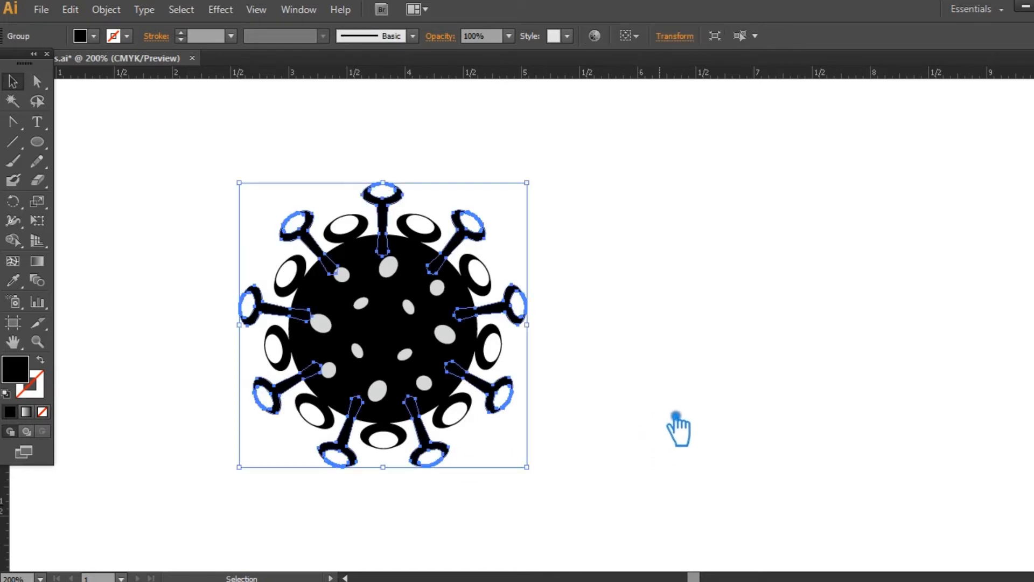
{"action": "left_click", "coordinate": [678, 428]}
- Place a copy of the whole adjusted icon off the artboard's left side and save the document
{"action": "key", "text": "ctrl+minus"}
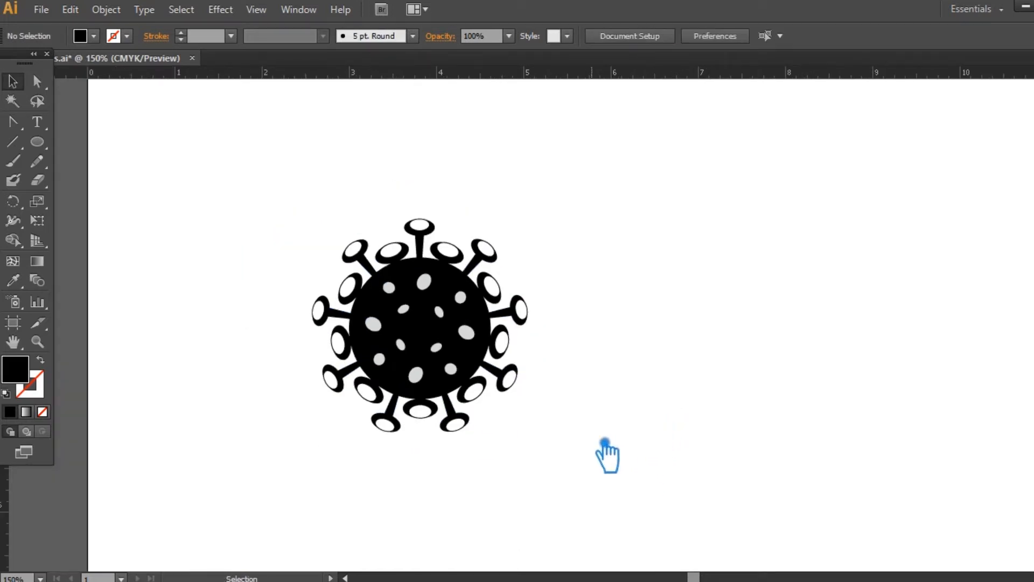
{"action": "left_click_drag", "start_coordinate": [606, 442], "coordinate": [627, 413]}
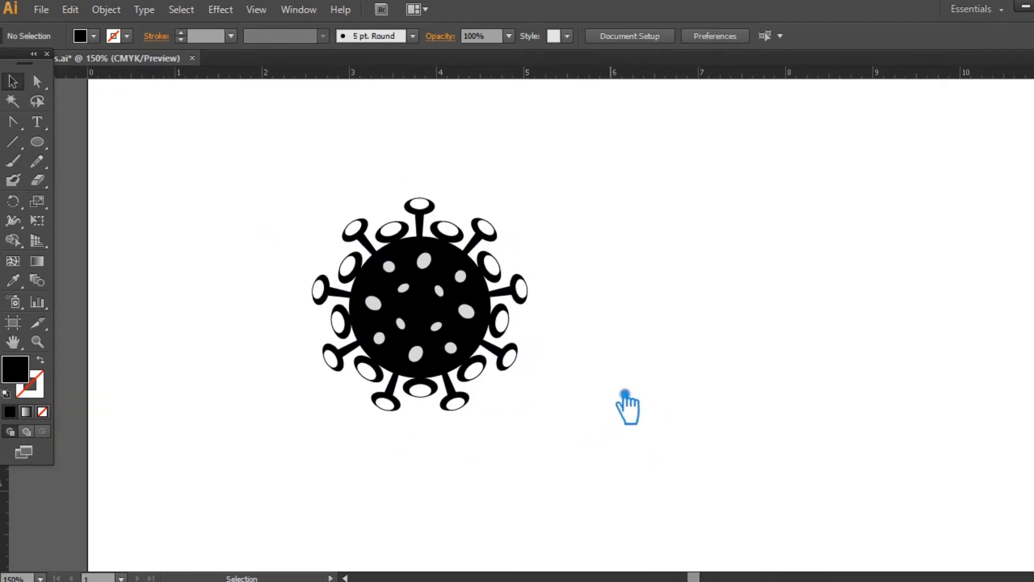
{"action": "left_click_drag", "start_coordinate": [584, 447], "coordinate": [280, 191]}
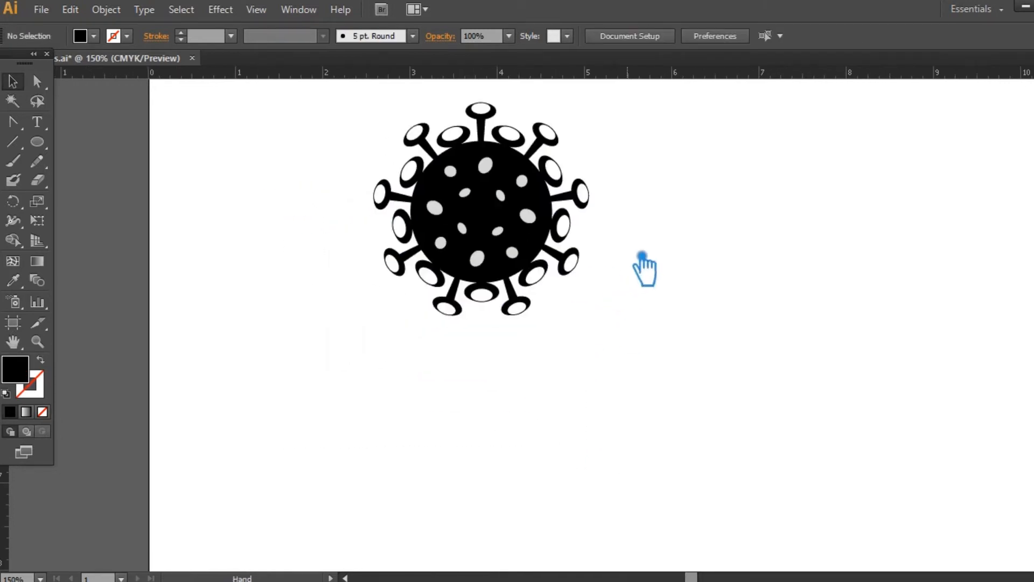
{"action": "left_click_drag", "start_coordinate": [445, 271], "coordinate": [75, 447]}
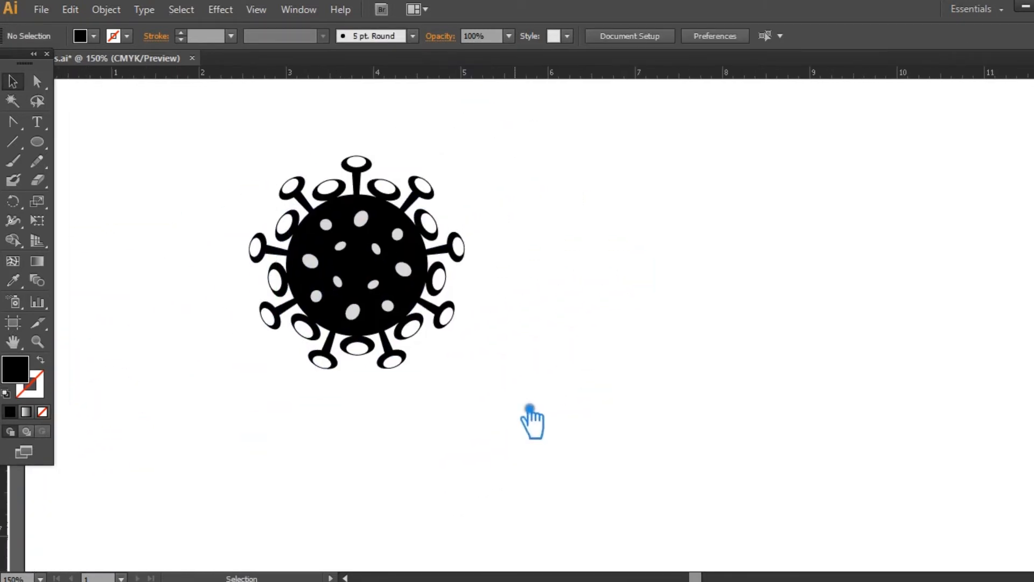
{"action": "left_click_drag", "start_coordinate": [529, 409], "coordinate": [580, 427]}
{"action": "key", "text": "ctrl+s"}
{"action": "key", "text": "s"}
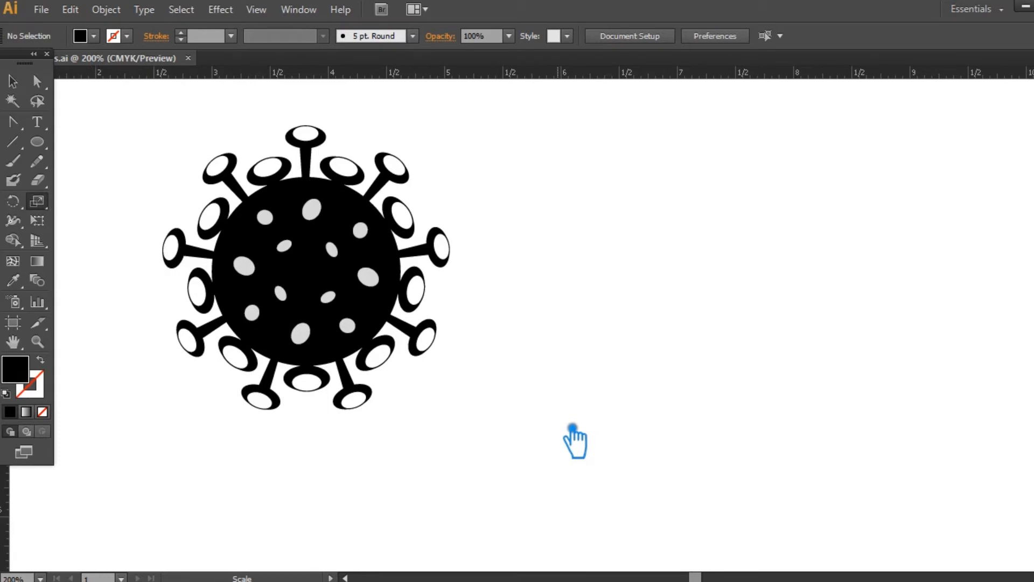
{"action": "key", "text": "v"}
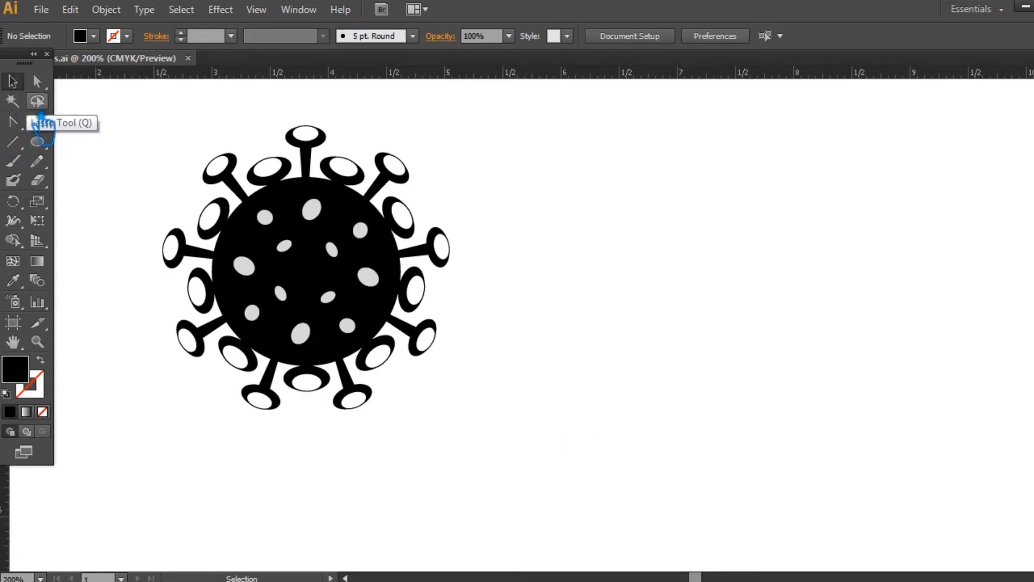
- Ungroup the virus icon on the artboard
{"action": "left_click", "coordinate": [39, 142]}
{"action": "key", "text": "v"}
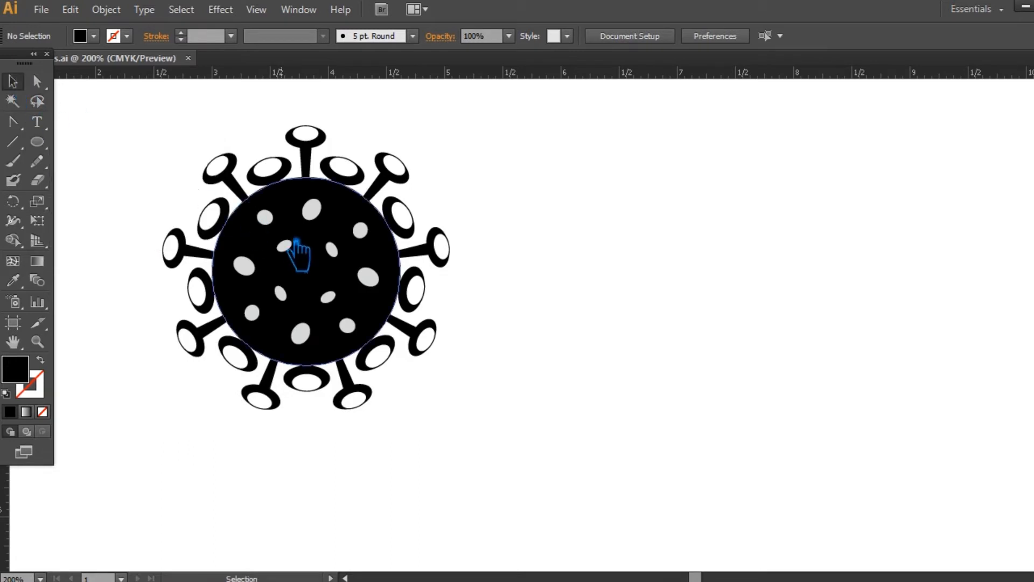
{"action": "left_click", "coordinate": [328, 265]}
{"action": "key", "text": "ctrl+shift+g"}
- Select the black circle together with all light grey ovals on it except the topmost one
{"action": "left_click", "coordinate": [360, 231]}
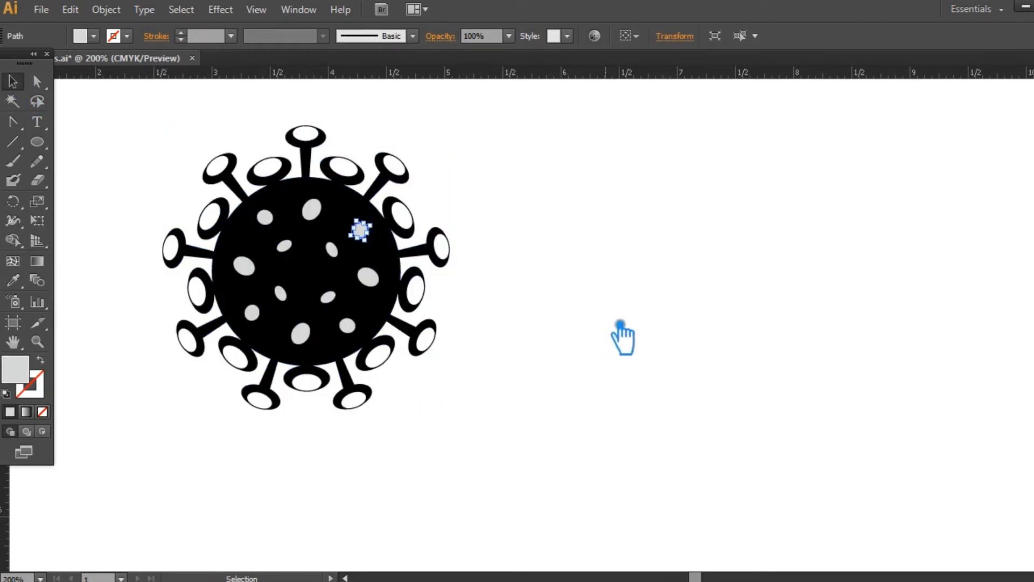
{"action": "left_click", "coordinate": [265, 217], "text": "shift"}
{"action": "left_click", "coordinate": [251, 312], "text": "shift"}
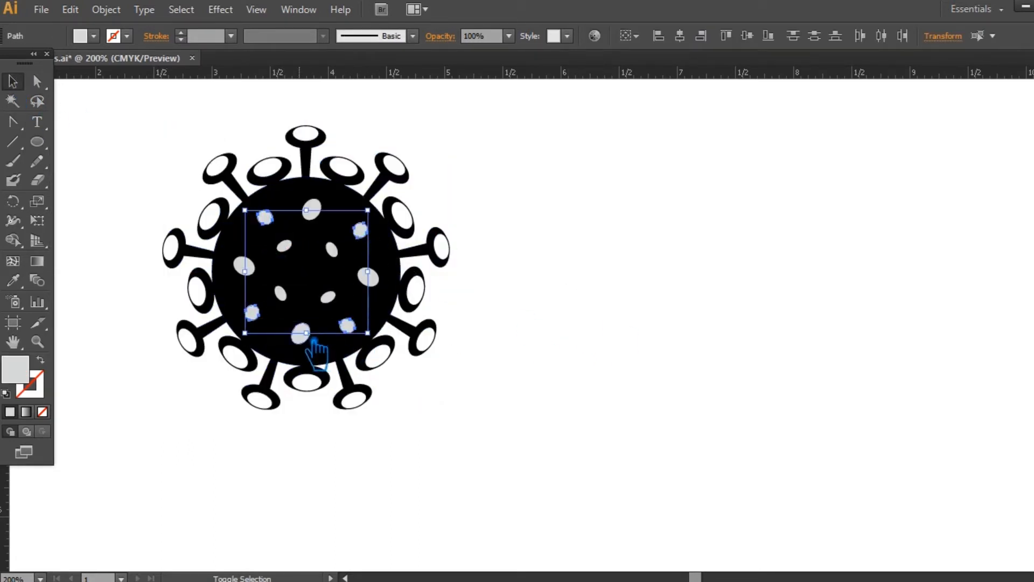
{"action": "left_click", "coordinate": [300, 334], "text": "shift"}
{"action": "left_click", "coordinate": [244, 266], "text": "shift"}
{"action": "left_click", "coordinate": [280, 294], "text": "shift"}
{"action": "left_click", "coordinate": [332, 250], "text": "shift"}
{"action": "left_click", "coordinate": [328, 296], "text": "shift"}
{"action": "left_click", "coordinate": [368, 277], "text": "shift"}
{"action": "left_click", "coordinate": [389, 257], "text": "shift"}
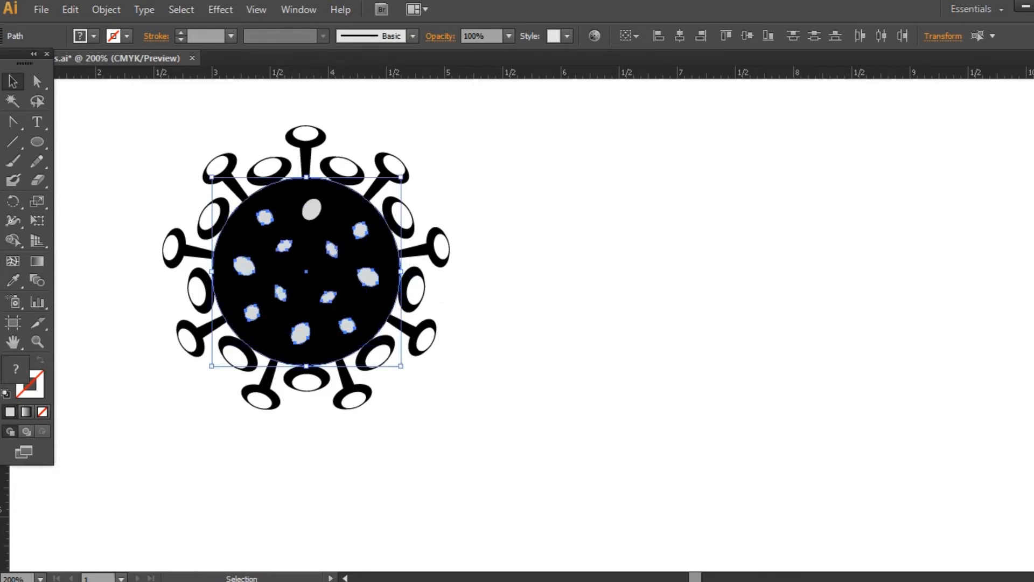
- Try to subtract the selected ovals from the black circle with Pathfinder's Minus Front
{"action": "key", "text": "ctrl+shift+F9"}
{"action": "left_click", "coordinate": [925, 429]}
{"action": "key", "text": "ctrl+z"}
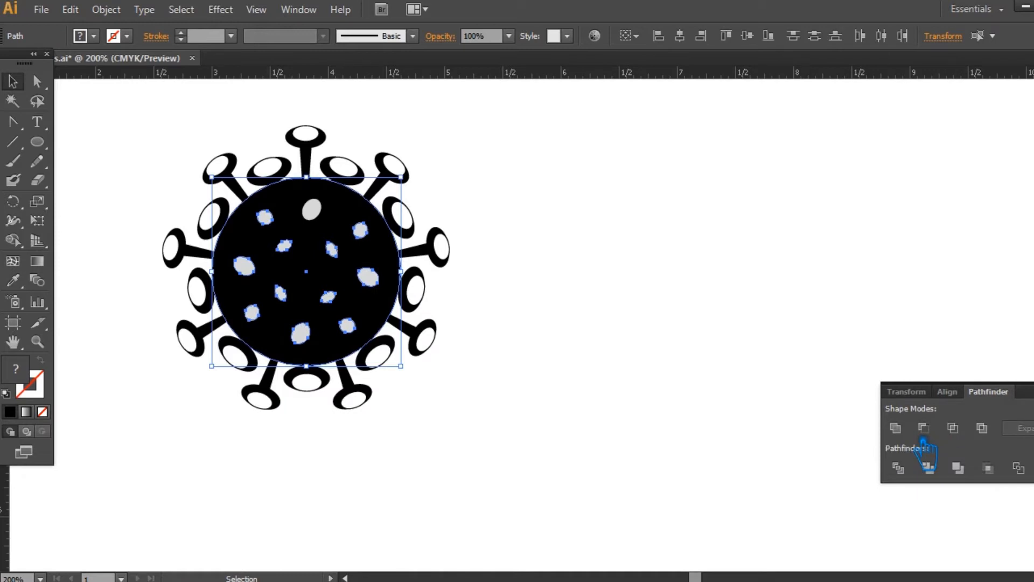
- Retry Minus Front on the black circle and the selected ovals, and undo the subtraction
{"action": "left_click", "coordinate": [924, 428]}
{"action": "key", "text": "ctrl+z"}
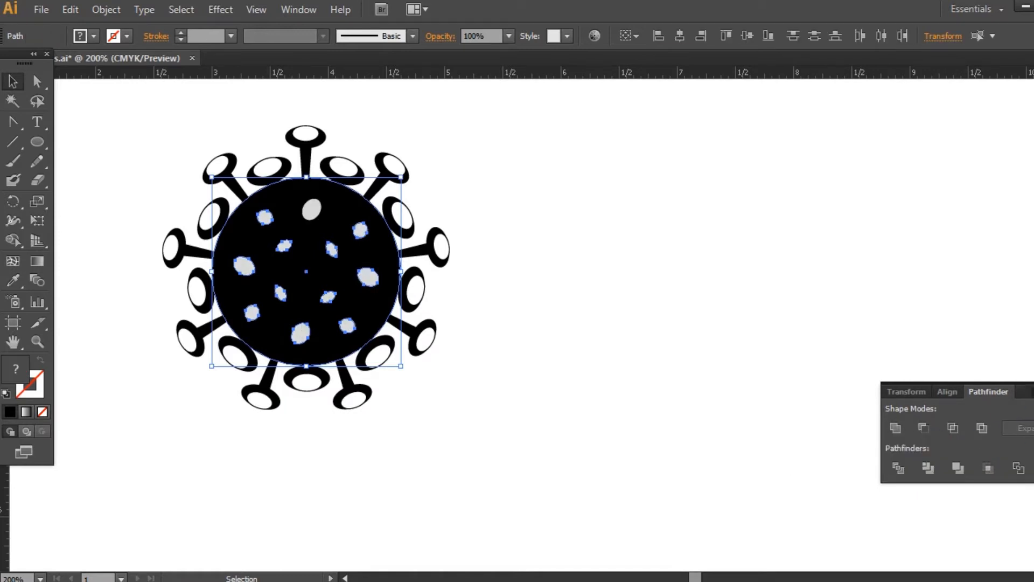
{"action": "key", "text": "ctrl+shift+F9"}
{"action": "left_click", "coordinate": [139, 142]}
{"action": "key", "text": "a"}
{"action": "left_click", "coordinate": [361, 211]}
{"action": "key", "text": "ctrl+2"}
- Select all the light grey ovals on the black circle and group them
{"action": "left_click", "coordinate": [266, 217]}
{"action": "left_click", "coordinate": [313, 208], "text": "shift"}
{"action": "left_click", "coordinate": [245, 265], "text": "shift"}
{"action": "left_click", "coordinate": [284, 246], "text": "shift"}
{"action": "left_click", "coordinate": [332, 250], "text": "shift"}
{"action": "left_click", "coordinate": [361, 230], "text": "shift"}
{"action": "left_click", "coordinate": [281, 293], "text": "shift"}
{"action": "left_click", "coordinate": [252, 313], "text": "shift"}
{"action": "left_click", "coordinate": [301, 334], "text": "shift"}
{"action": "left_click", "coordinate": [328, 297], "text": "shift"}
{"action": "left_click", "coordinate": [347, 325], "text": "shift"}
{"action": "left_click", "coordinate": [369, 277], "text": "shift"}
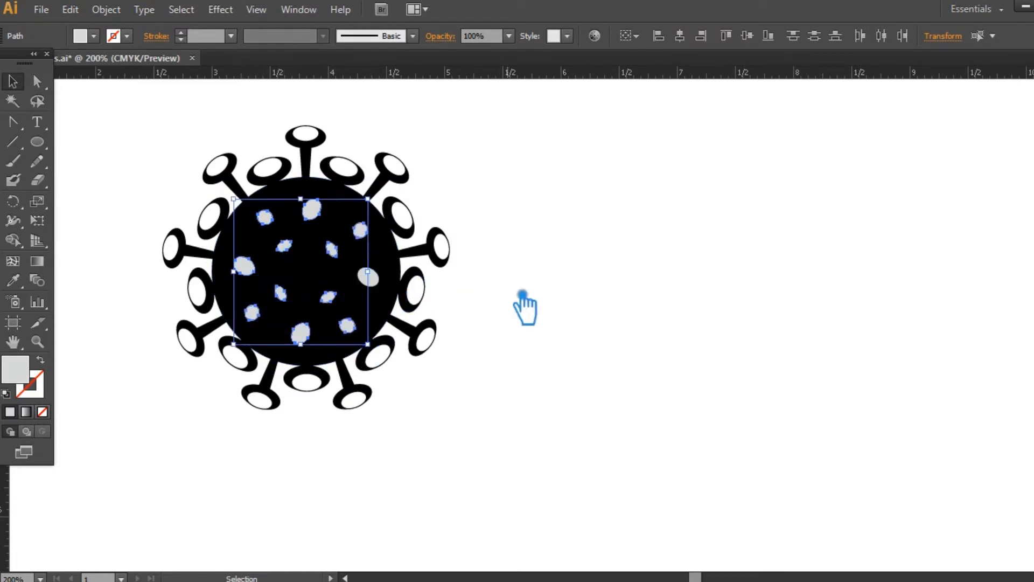
{"action": "key", "text": "ctrl+plus"}
{"action": "scroll", "coordinate": [450, 253], "scroll_direction": "left", "scroll_amount": 3}
{"action": "key", "text": "ctrl+g"}
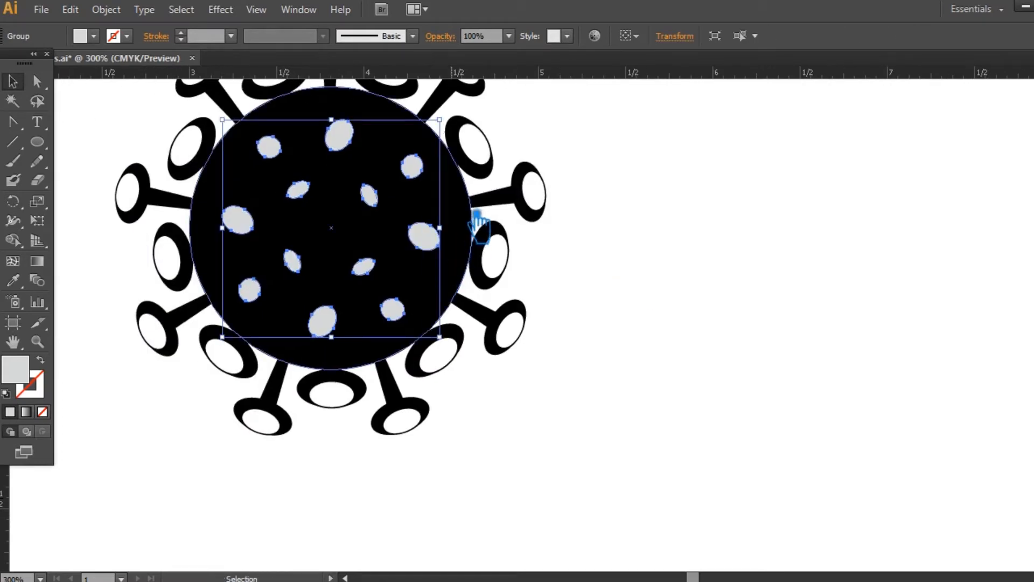
- Add the black circle to the selection and subtract the grouped ovals from it with Pathfinder's Minus Front
{"action": "left_click", "coordinate": [477, 218], "text": "shift"}
{"action": "left_click", "coordinate": [1032, 434]}
{"action": "left_click", "coordinate": [924, 430]}
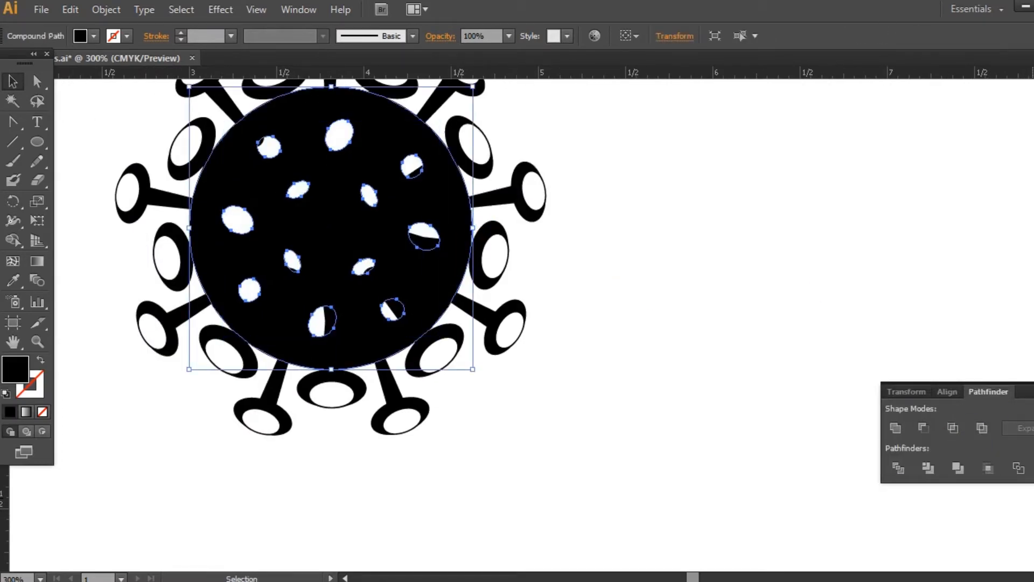
- Remove the perforated black circle and select the solid black circle beneath it
{"action": "left_click", "coordinate": [700, 320]}
{"action": "left_click", "coordinate": [441, 199]}
{"action": "key", "text": "ctrl+x"}
{"action": "left_click", "coordinate": [687, 197]}
{"action": "left_click", "coordinate": [450, 202]}
{"action": "key", "text": "ctrl+2"}
{"action": "left_click", "coordinate": [434, 213]}
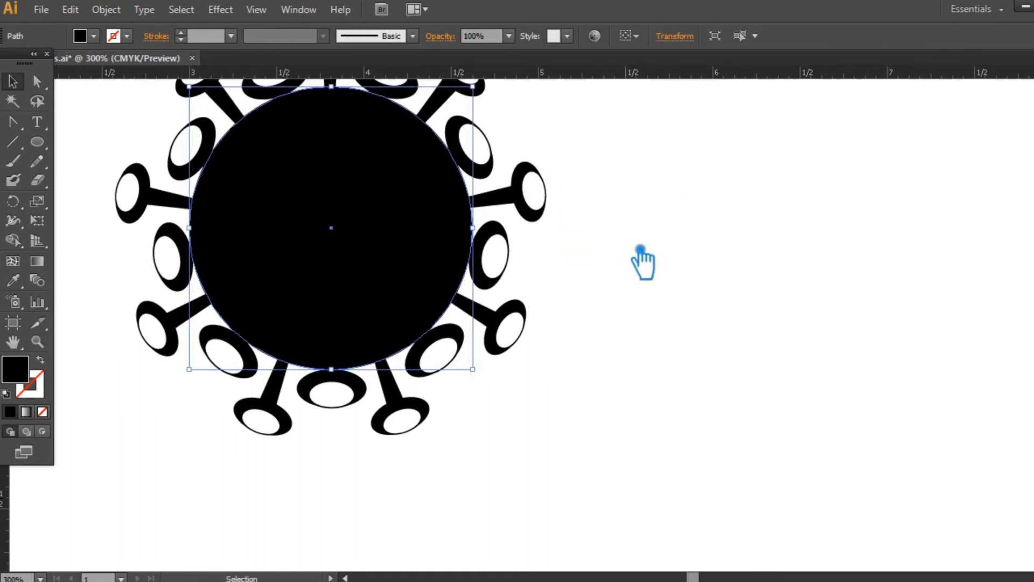
- Delete the group of short inner spikes between the long spikes
{"action": "key", "text": "ctrl+minus"}
{"action": "left_click", "coordinate": [637, 350]}
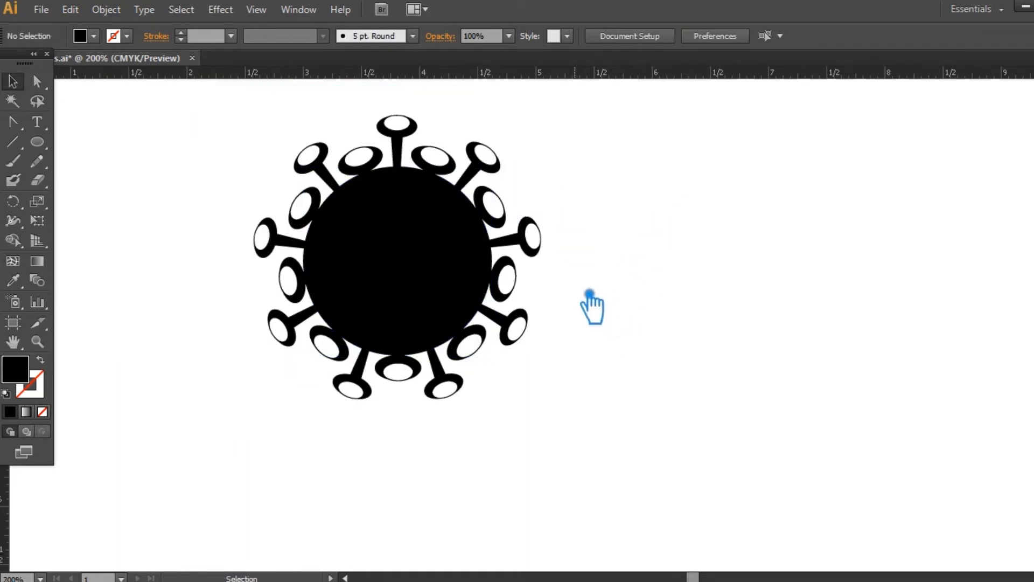
{"action": "left_click", "coordinate": [463, 165]}
{"action": "key", "text": "Delete"}
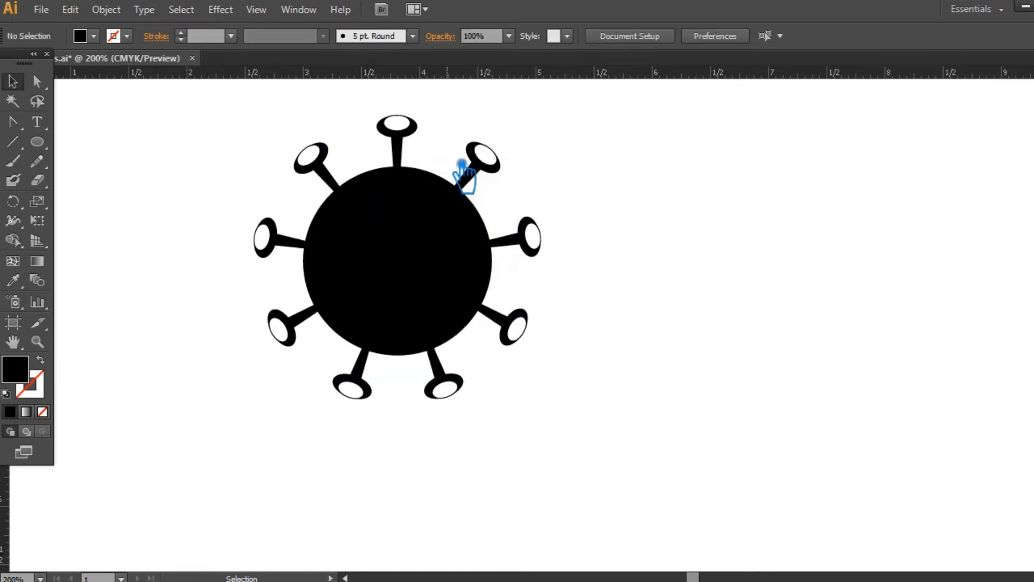
- Ungroup the ring of long spikes around the black circle
{"action": "left_click_drag", "start_coordinate": [667, 213], "coordinate": [645, 250]}
{"action": "key", "text": "ctrl+plus"}
{"action": "left_click_drag", "start_coordinate": [657, 186], "coordinate": [722, 202]}
{"action": "right_click", "coordinate": [374, 117]}
{"action": "left_click", "coordinate": [463, 211]}
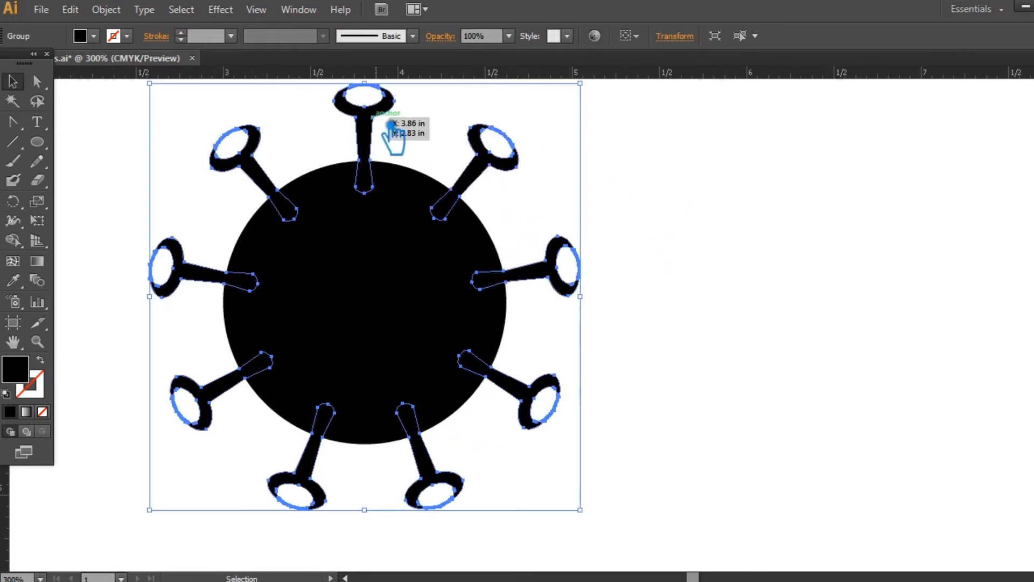
{"action": "left_click", "coordinate": [426, 129]}
- Duplicate the topmost long spike in place and move the copy straight down toward the circle
{"action": "left_click", "coordinate": [371, 116]}
{"action": "key", "text": "ctrl+c"}
{"action": "key", "text": "ctrl+f"}
{"action": "key", "text": "Down"}
{"action": "key", "text": "Down"}
{"action": "key", "text": "Down"}
{"action": "key", "text": "Down"}
{"action": "key", "text": "Down"}
{"action": "key", "text": "Down"}
{"action": "key", "text": "Down"}
{"action": "key", "text": "Down"}
{"action": "key", "text": "Down"}
{"action": "key", "text": "Down"}
{"action": "key", "text": "Down"}
{"action": "key", "text": "Down"}
{"action": "key", "text": "Down"}
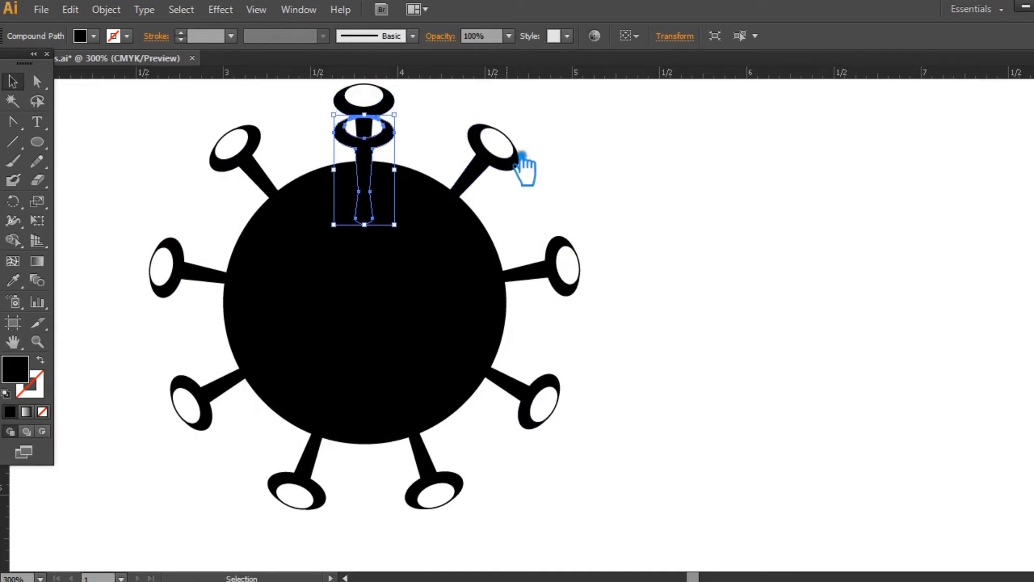
- Show the guides and make rotated copies of the lowered spike about the circle's centre until they form a full ring
{"action": "key", "text": "ctrl+semicolon"}
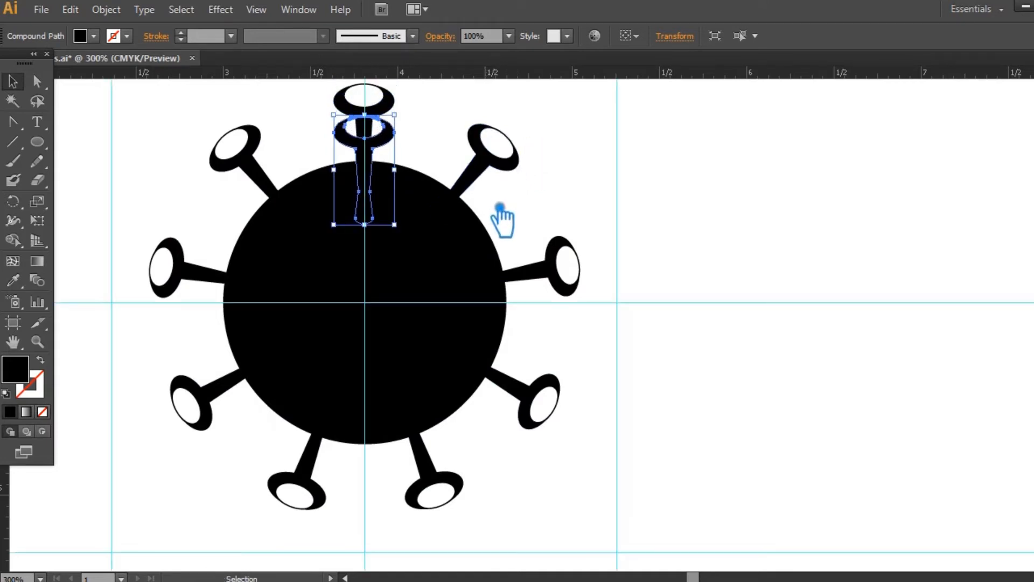
{"action": "left_click", "coordinate": [13, 201]}
{"action": "left_click", "coordinate": [365, 302], "text": "alt"}
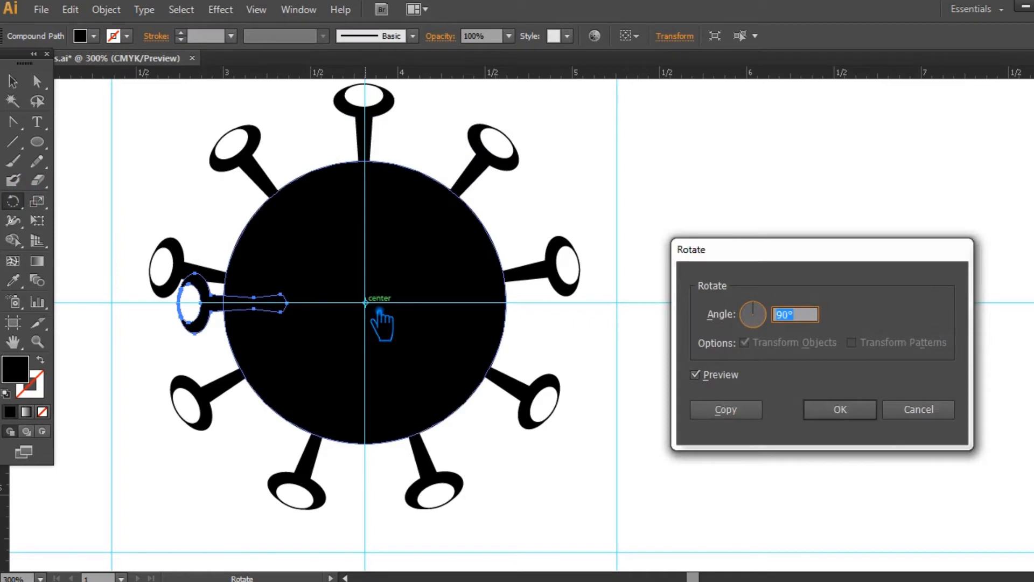
{"action": "left_click", "coordinate": [725, 409]}
{"action": "key", "text": "ctrl+d"}
{"action": "key", "text": "ctrl+d"}
{"action": "key", "text": "ctrl+d"}
{"action": "key", "text": "ctrl+d"}
{"action": "key", "text": "ctrl+d"}
{"action": "key", "text": "ctrl+d"}
{"action": "key", "text": "ctrl+d"}
{"action": "key", "text": "ctrl+d"}
{"action": "key", "text": "ctrl+d"}
{"action": "key", "text": "ctrl+d"}
{"action": "key", "text": "ctrl+d"}
{"action": "key", "text": "ctrl+d"}
{"action": "key", "text": "ctrl+d"}
{"action": "key", "text": "ctrl+d"}
{"action": "key", "text": "ctrl+d"}
{"action": "key", "text": "ctrl+d"}
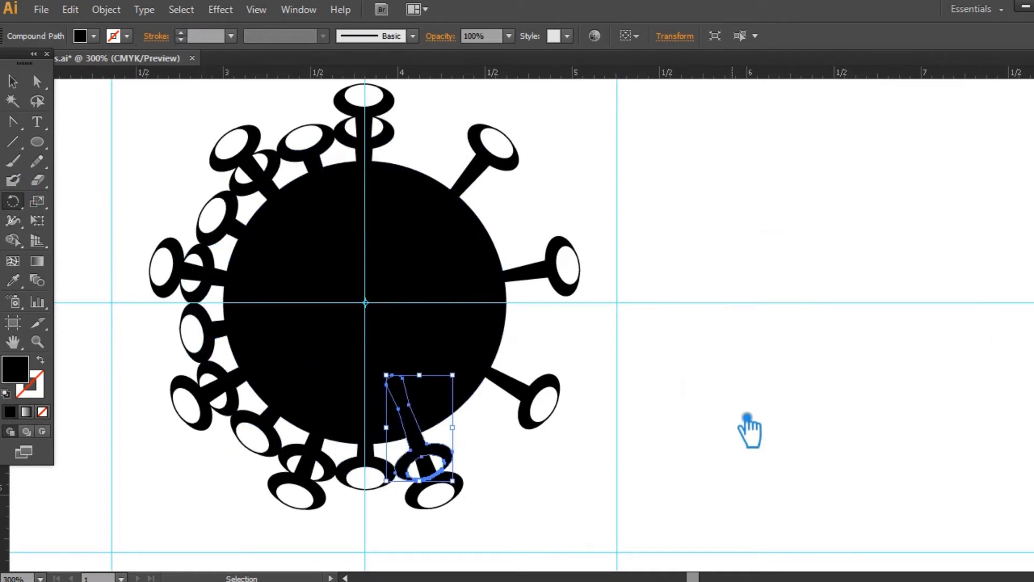
{"action": "left_click", "coordinate": [13, 81]}
{"action": "left_click", "coordinate": [362, 166], "text": "ctrl"}
{"action": "left_click", "coordinate": [264, 183], "text": "ctrl"}
{"action": "left_click", "coordinate": [220, 281], "text": "ctrl"}
{"action": "left_click", "coordinate": [231, 388], "text": "ctrl"}
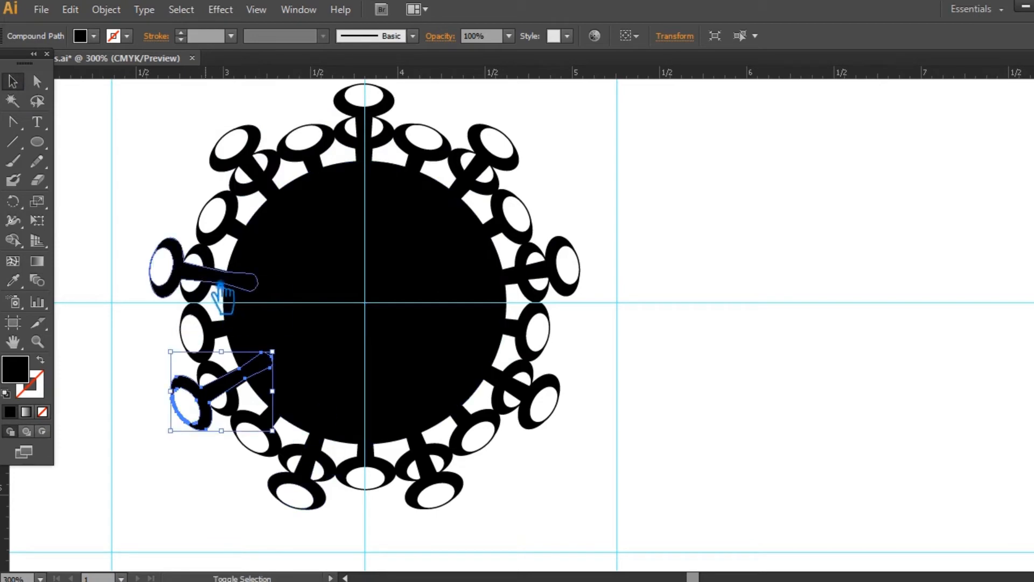
{"action": "left_click", "coordinate": [223, 280], "text": "shift"}
{"action": "left_click", "coordinate": [276, 192], "text": "shift"}
{"action": "left_click", "coordinate": [367, 154], "text": "shift"}
{"action": "left_click", "coordinate": [459, 174], "text": "shift"}
{"action": "left_click", "coordinate": [563, 286], "text": "shift"}
{"action": "left_click", "coordinate": [546, 405], "text": "shift"}
{"action": "left_click", "coordinate": [437, 487], "text": "shift"}
{"action": "left_click", "coordinate": [325, 477], "text": "shift"}
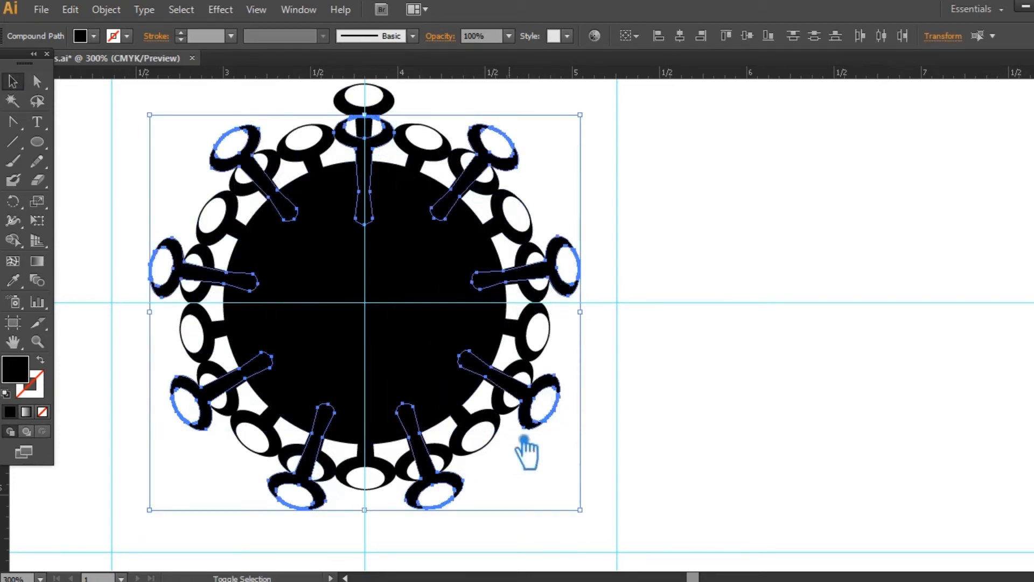
{"action": "left_click", "coordinate": [679, 189]}
- Select the nine lowered spikes that overlap the long spikes and delete them
{"action": "left_click", "coordinate": [266, 183]}
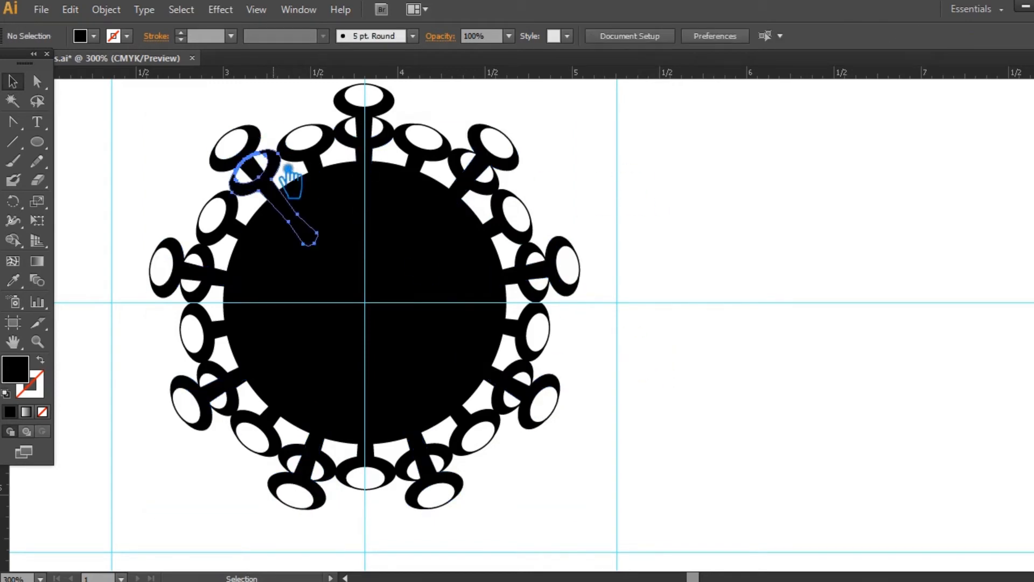
{"action": "left_click", "coordinate": [397, 148], "text": "shift"}
{"action": "left_click", "coordinate": [541, 269], "text": "shift"}
{"action": "left_click", "coordinate": [518, 391], "text": "shift"}
{"action": "left_click", "coordinate": [427, 470], "text": "shift"}
{"action": "left_click", "coordinate": [311, 466], "text": "shift"}
{"action": "left_click", "coordinate": [225, 376], "text": "shift"}
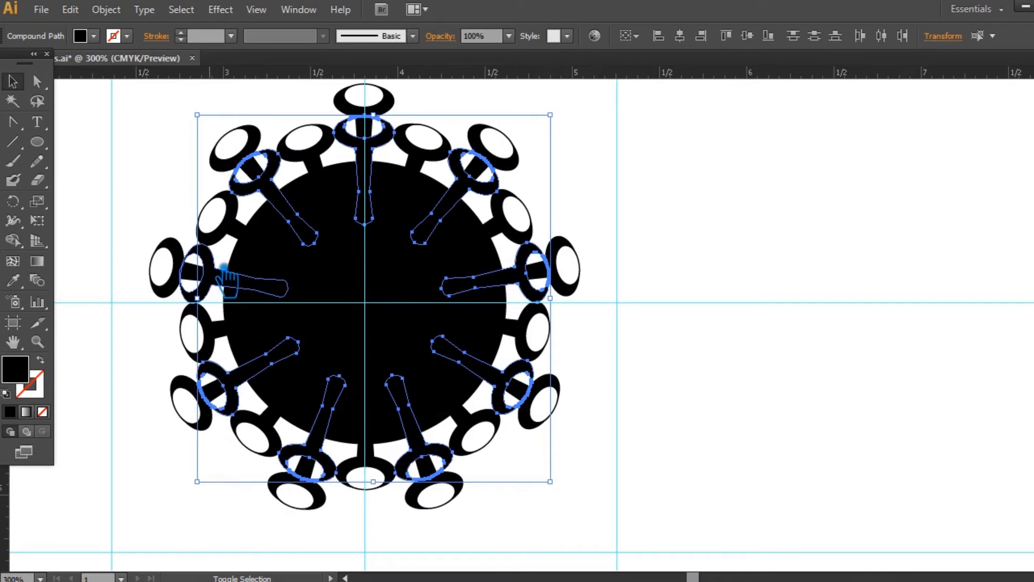
{"action": "left_click", "coordinate": [221, 271], "text": "shift"}
{"action": "key", "text": "Delete"}
- Select the nine short spikes between the long ones and group them
{"action": "key", "text": "ctrl+minus"}
{"action": "key", "text": "ctrl+plus"}
{"action": "left_click_drag", "start_coordinate": [682, 195], "coordinate": [663, 234]}
{"action": "left_click", "coordinate": [296, 202]}
{"action": "left_click", "coordinate": [228, 269], "text": "shift"}
{"action": "left_click", "coordinate": [398, 203], "text": "shift"}
{"action": "left_click", "coordinate": [476, 264], "text": "shift"}
{"action": "left_click", "coordinate": [493, 364], "text": "shift"}
{"action": "left_click", "coordinate": [455, 469], "text": "shift"}
{"action": "left_click", "coordinate": [348, 514], "text": "shift"}
{"action": "left_click", "coordinate": [240, 469], "text": "shift"}
{"action": "left_click", "coordinate": [177, 369], "text": "shift"}
- Select the nine long outer spikes and group them
{"action": "left_click", "coordinate": [348, 208]}
{"action": "left_click", "coordinate": [218, 180], "text": "shift"}
{"action": "left_click", "coordinate": [144, 304], "text": "shift"}
{"action": "left_click", "coordinate": [168, 439], "text": "shift"}
{"action": "left_click", "coordinate": [278, 530], "text": "shift"}
{"action": "left_click", "coordinate": [416, 530], "text": "shift"}
{"action": "left_click", "coordinate": [520, 437], "text": "shift"}
{"action": "left_click", "coordinate": [547, 304], "text": "shift"}
{"action": "left_click", "coordinate": [474, 189], "text": "shift"}
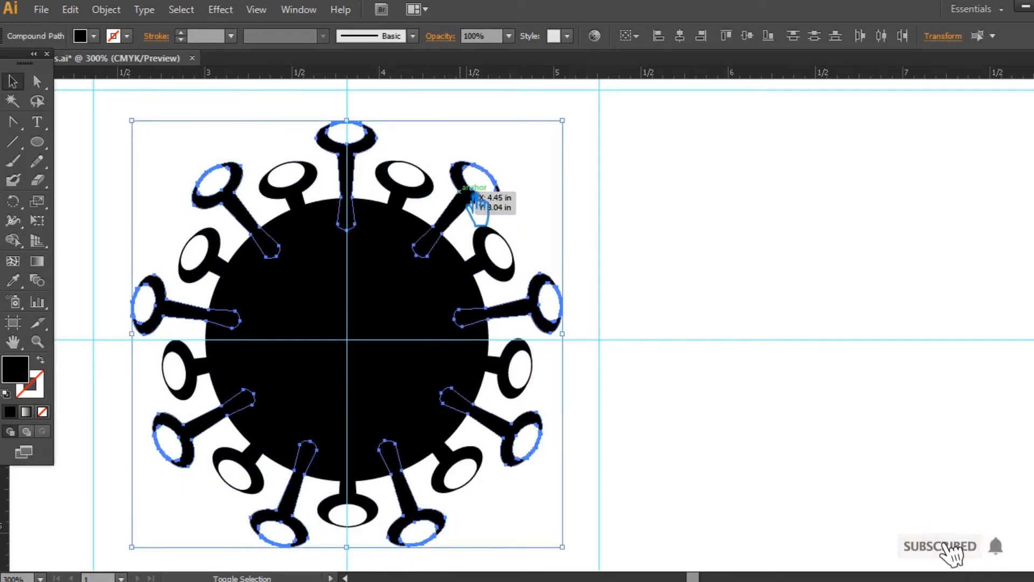
{"action": "left_click", "coordinate": [713, 208]}
- Scale the ring of short spikes down slightly toward the circle's centre
{"action": "left_click", "coordinate": [403, 192]}
{"action": "left_click_drag", "start_coordinate": [532, 160], "coordinate": [524, 170]}
{"action": "left_click", "coordinate": [613, 163]}
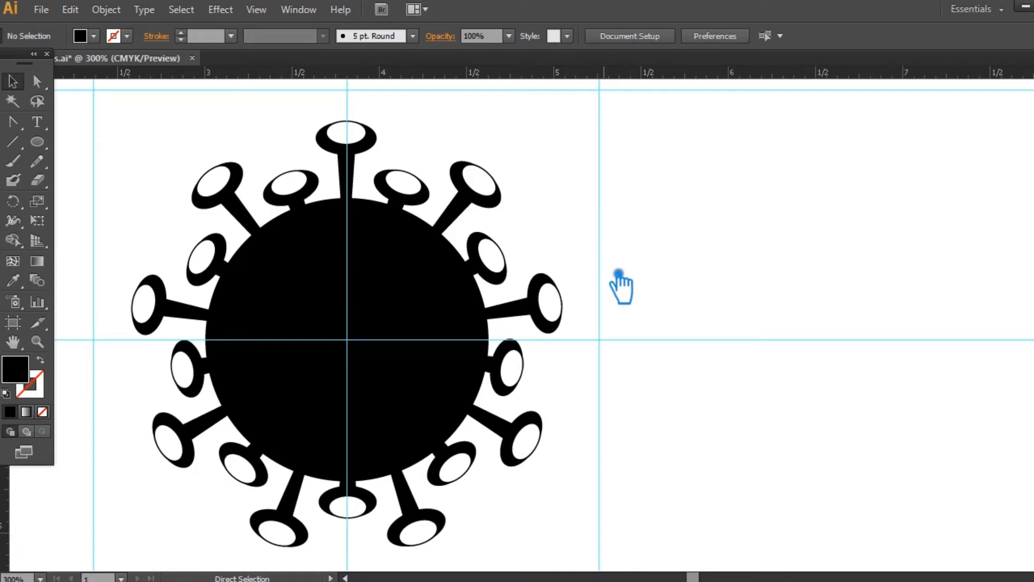
- Place a copy of the complete two-ring icon outside the artboard and save the document
{"action": "key", "text": "ctrl+minus"}
{"action": "left_click_drag", "start_coordinate": [701, 312], "coordinate": [654, 310]}
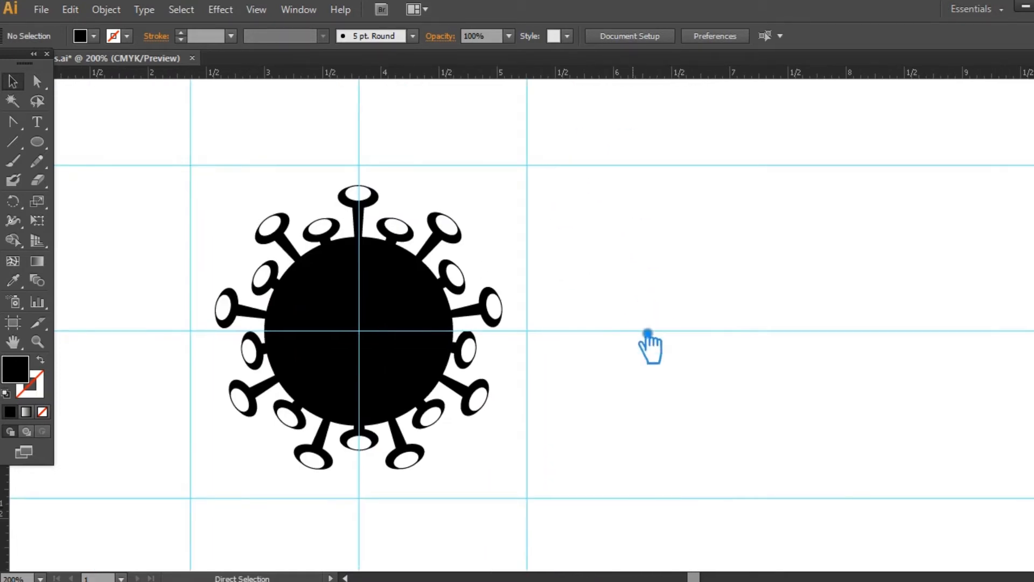
{"action": "key", "text": "ctrl+f"}
{"action": "key", "text": "ctrl+minus"}
{"action": "key", "text": "ctrl+minus"}
{"action": "left_click_drag", "start_coordinate": [676, 347], "coordinate": [743, 309]}
{"action": "left_click_drag", "start_coordinate": [642, 411], "coordinate": [409, 216]}
{"action": "left_click_drag", "start_coordinate": [532, 295], "coordinate": [141, 135]}
{"action": "left_click", "coordinate": [611, 180]}
{"action": "left_click_drag", "start_coordinate": [754, 366], "coordinate": [795, 394]}
{"action": "key", "text": "ctrl+plus"}
{"action": "key", "text": "ctrl+plus"}
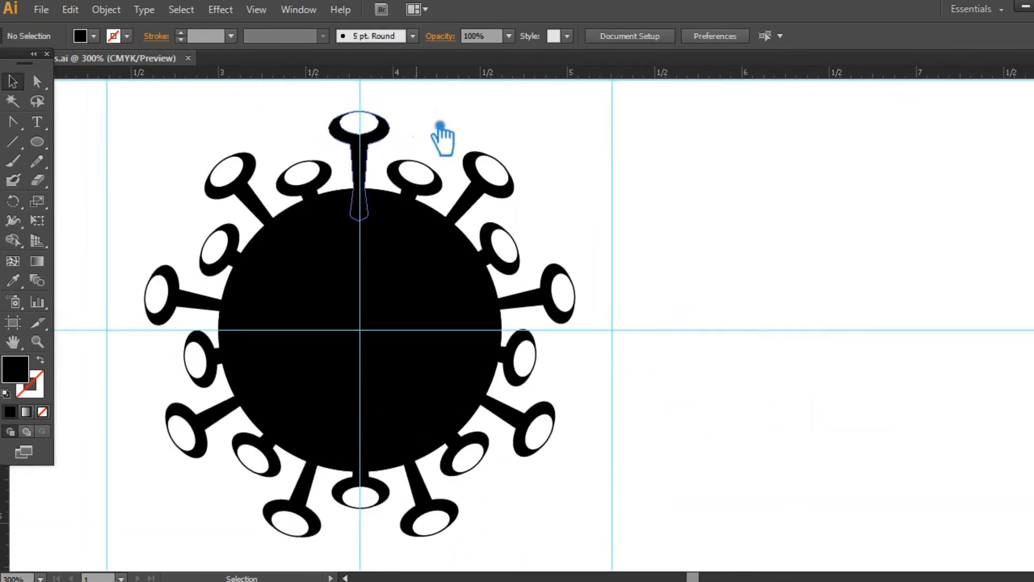
- Try to divide the whole icon with Pathfinder, ungroup the pieces and delete the circle's central piece
{"action": "left_click", "coordinate": [452, 231]}
{"action": "left_click", "coordinate": [613, 442]}
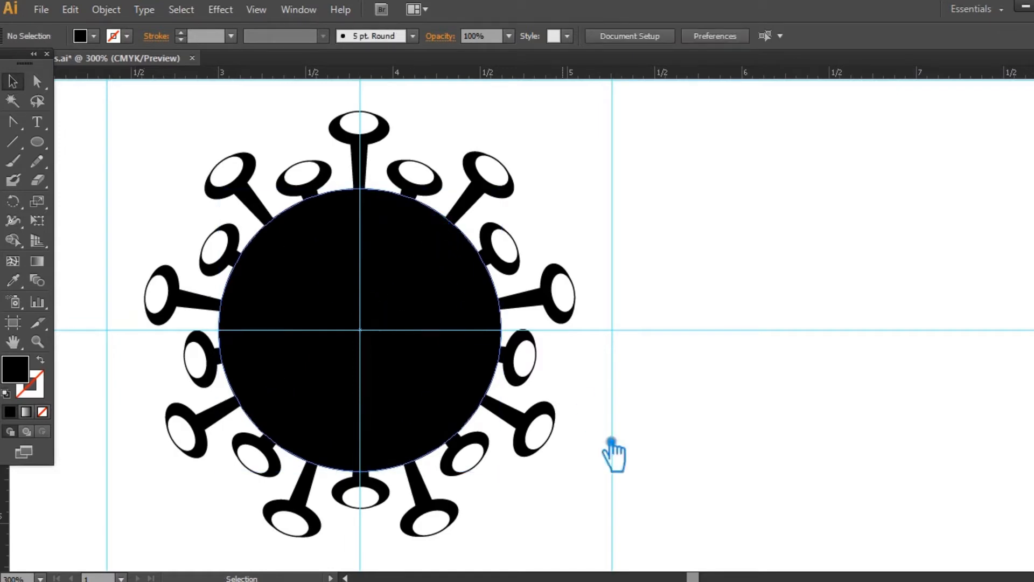
{"action": "left_click_drag", "start_coordinate": [612, 441], "coordinate": [164, 183]}
{"action": "left_click", "coordinate": [1033, 434]}
{"action": "left_click", "coordinate": [899, 467]}
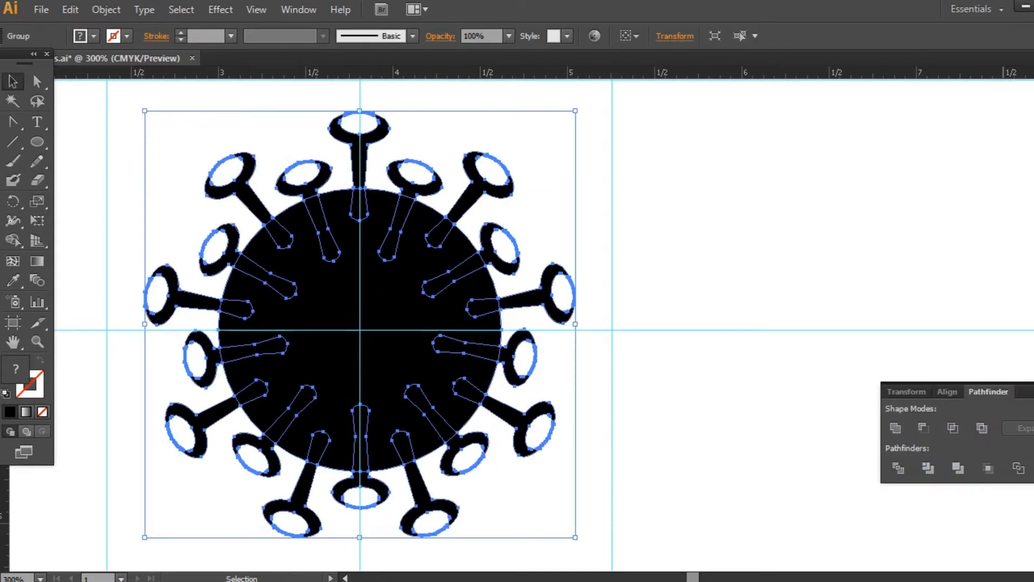
{"action": "right_click", "coordinate": [386, 284]}
{"action": "left_click", "coordinate": [448, 384]}
{"action": "left_click", "coordinate": [409, 323]}
{"action": "key", "text": "Delete"}
{"action": "left_click", "coordinate": [362, 422]}
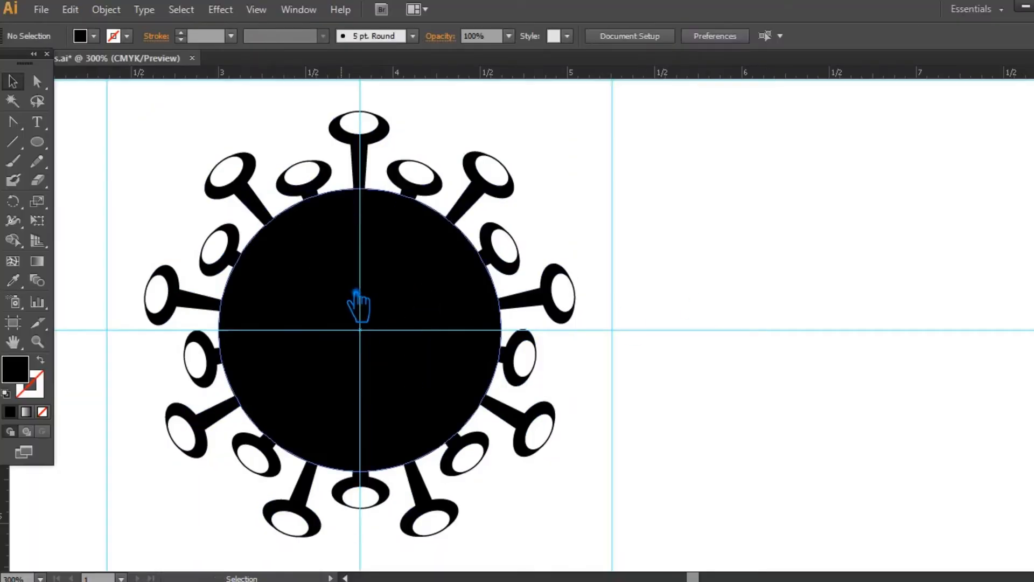
- Duplicate the black circle in place and scale the copy slightly smaller around the same centre
{"action": "left_click", "coordinate": [356, 295]}
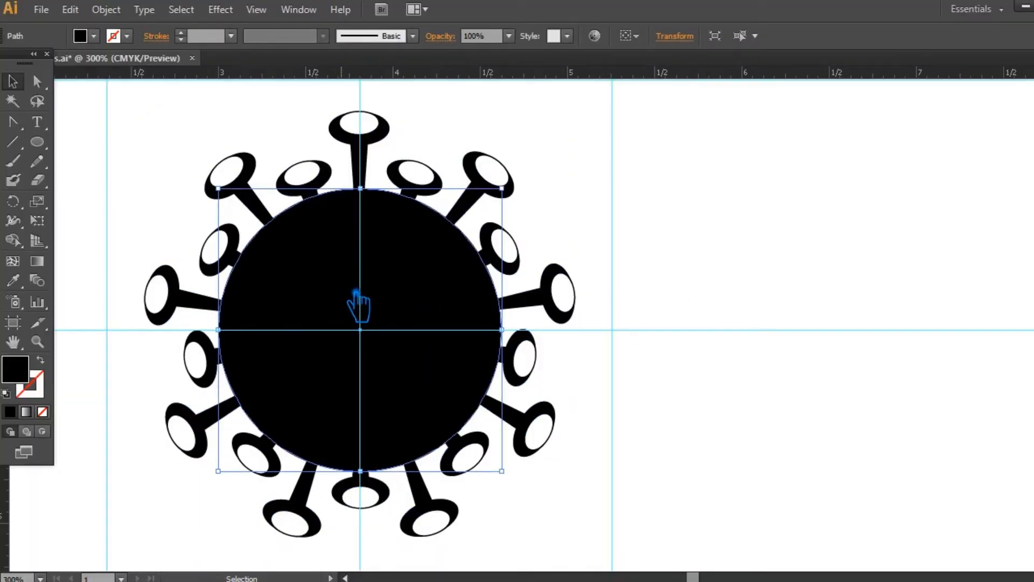
{"action": "key", "text": "ctrl+shift+b"}
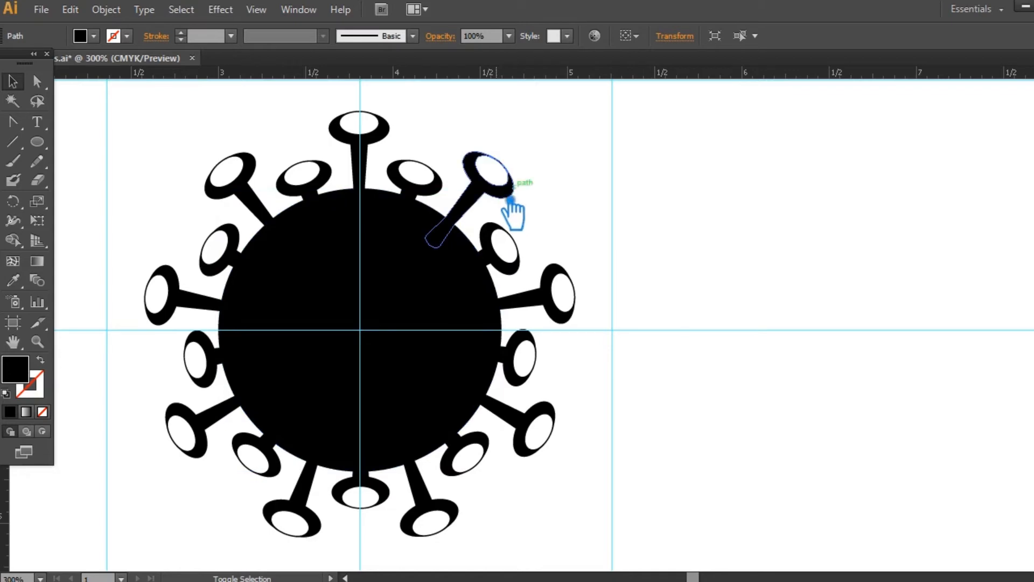
{"action": "key", "text": "ctrl+f"}
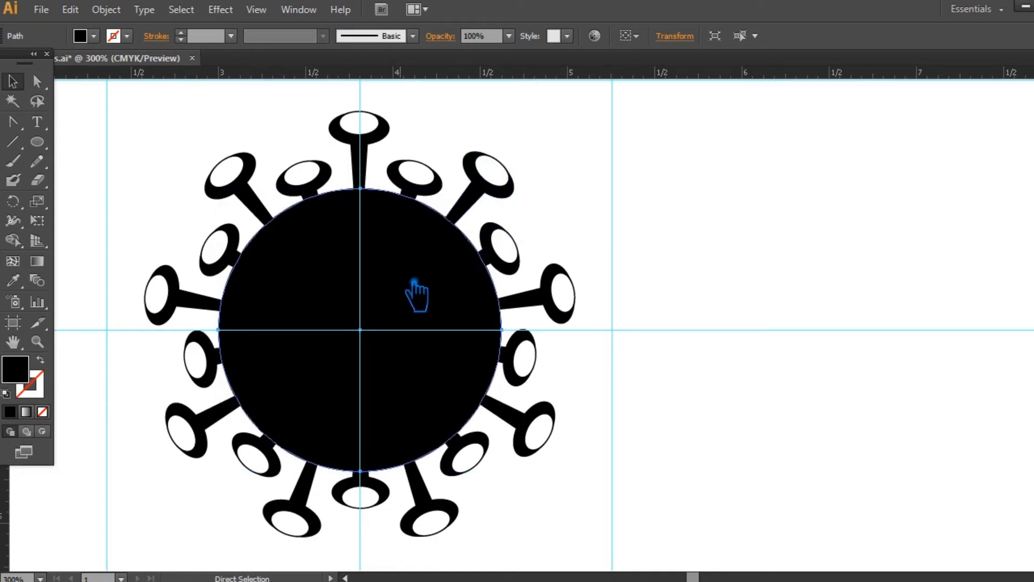
{"action": "left_click_drag", "start_coordinate": [502, 189], "coordinate": [514, 200]}
- Divide the whole icon with Pathfinder and ungroup the resulting pieces
{"action": "left_click_drag", "start_coordinate": [654, 473], "coordinate": [178, 167]}
{"action": "key", "text": "ctrl+shift+F9"}
{"action": "left_click", "coordinate": [914, 473]}
{"action": "right_click", "coordinate": [403, 300]}
{"action": "left_click", "coordinate": [438, 393]}
- Delete the black disc inside the thin ring and clear the selection
{"action": "left_click", "coordinate": [366, 357]}
{"action": "key", "text": "Delete"}
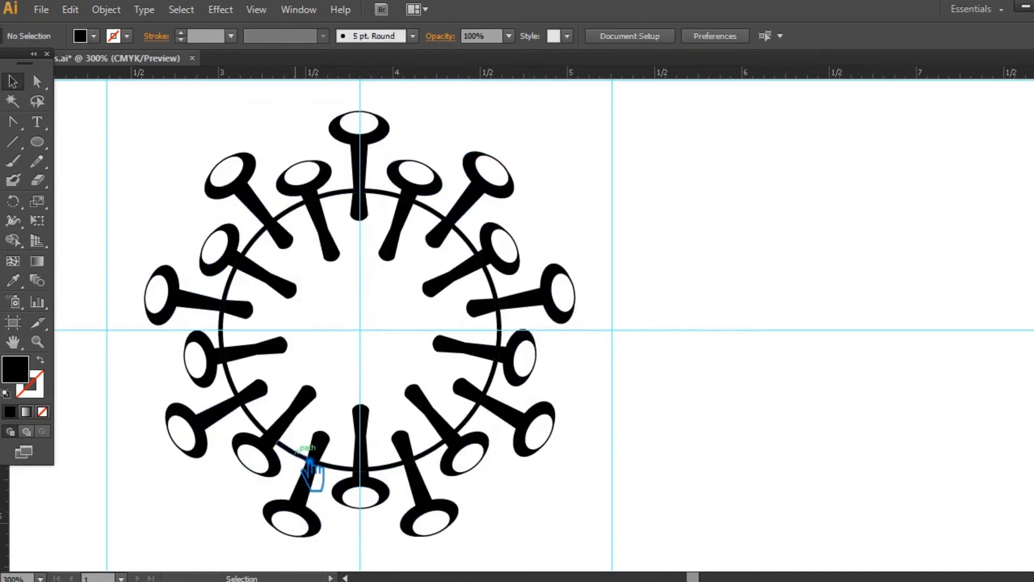
{"action": "left_click", "coordinate": [289, 448]}
{"action": "left_click", "coordinate": [623, 485]}
- Select the outer pieces of all the spikes around the ring, cut them and paste them back in place
{"action": "left_click", "coordinate": [264, 447]}
{"action": "left_click", "coordinate": [198, 424], "text": "shift"}
{"action": "left_click", "coordinate": [206, 347], "text": "shift"}
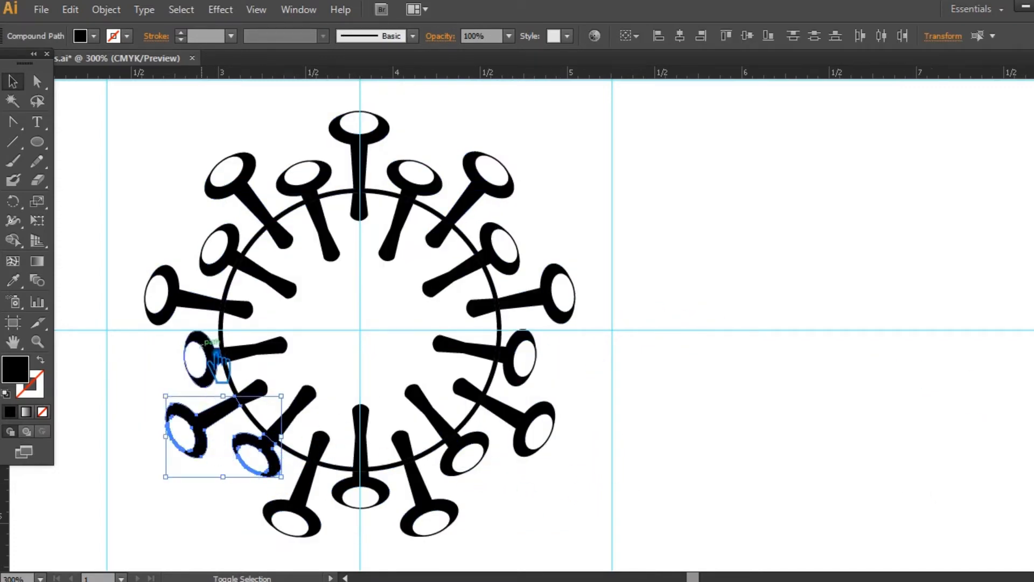
{"action": "left_click", "coordinate": [161, 314], "text": "shift"}
{"action": "left_click", "coordinate": [229, 234], "text": "shift"}
{"action": "left_click", "coordinate": [237, 167], "text": "shift"}
{"action": "left_click", "coordinate": [318, 177], "text": "shift"}
{"action": "left_click", "coordinate": [372, 127], "text": "shift"}
{"action": "left_click", "coordinate": [425, 181], "text": "shift"}
{"action": "left_click", "coordinate": [499, 178], "text": "shift"}
{"action": "left_click", "coordinate": [507, 253], "text": "shift"}
{"action": "left_click", "coordinate": [550, 311], "text": "shift"}
{"action": "left_click", "coordinate": [527, 378], "text": "shift"}
{"action": "left_click", "coordinate": [477, 452], "text": "shift"}
{"action": "left_click", "coordinate": [418, 487], "text": "shift"}
{"action": "key", "text": "ctrl+x"}
{"action": "key", "text": "ctrl+f"}
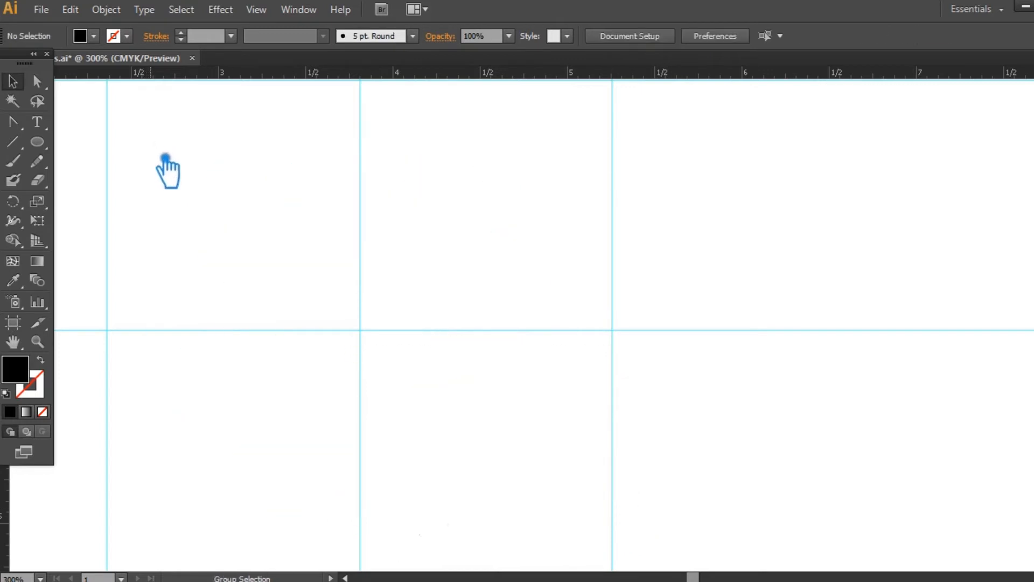
{"action": "key", "text": "ctrl+f"}
- Scale the spotted central disc slightly smaller to leave a thin gap between it and the spikes
{"action": "left_click", "coordinate": [670, 341]}
{"action": "left_click", "coordinate": [438, 238]}
{"action": "left_click_drag", "start_coordinate": [511, 192], "coordinate": [515, 202]}
{"action": "left_click", "coordinate": [683, 221]}
{"action": "key", "text": "ctrl+minus"}
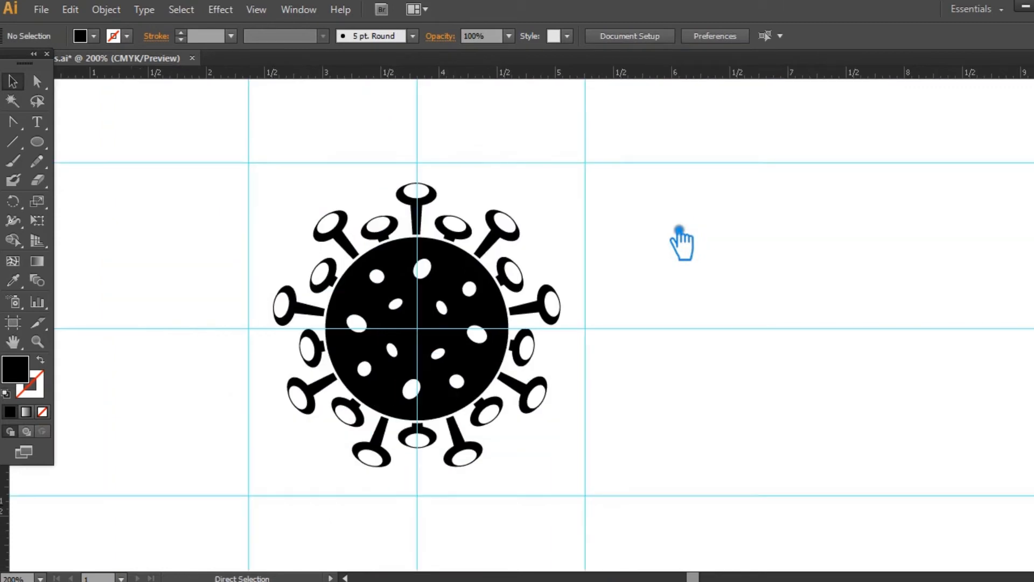
- Place a copy of the virus icon beside the artboard and group it
{"action": "key", "text": "ctrl+minus"}
{"action": "scroll", "coordinate": [755, 258], "scroll_direction": "right", "scroll_amount": 3}
{"action": "left_click_drag", "start_coordinate": [450, 322], "coordinate": [953, 157]}
{"action": "key", "text": "ctrl+g"}
{"action": "left_click_drag", "start_coordinate": [761, 317], "coordinate": [743, 347]}
{"action": "left_click", "coordinate": [721, 375]}
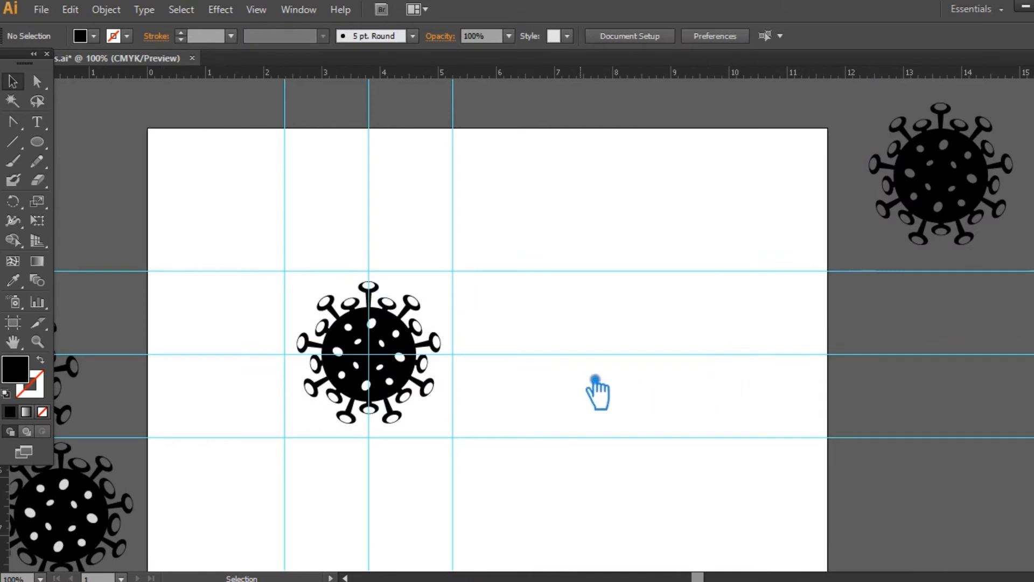
- Try to scale the spotted disc slightly smaller inside the spikes
{"action": "key", "text": "ctrl+plus"}
{"action": "left_click_drag", "start_coordinate": [586, 386], "coordinate": [618, 365]}
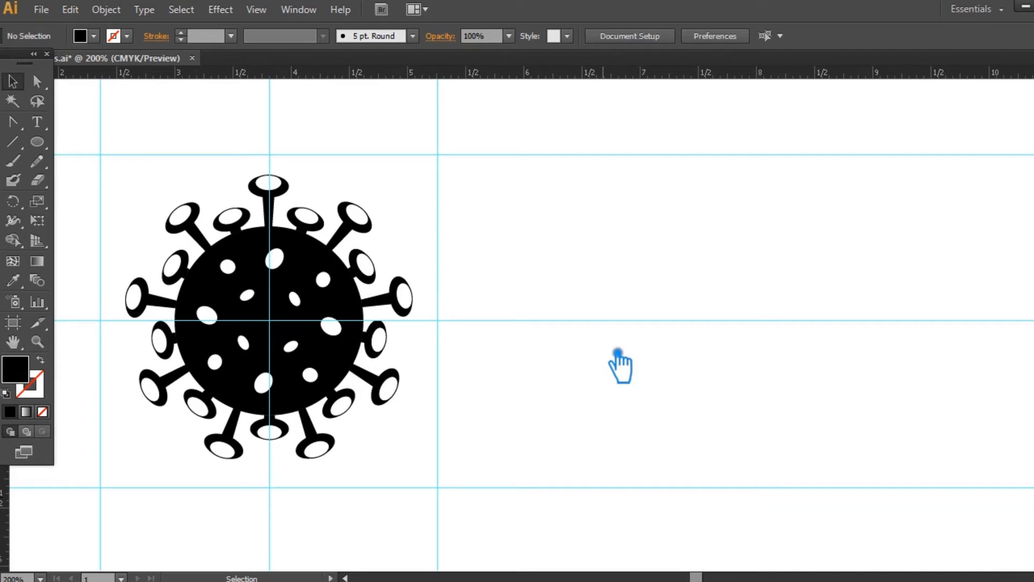
{"action": "left_click", "coordinate": [365, 300]}
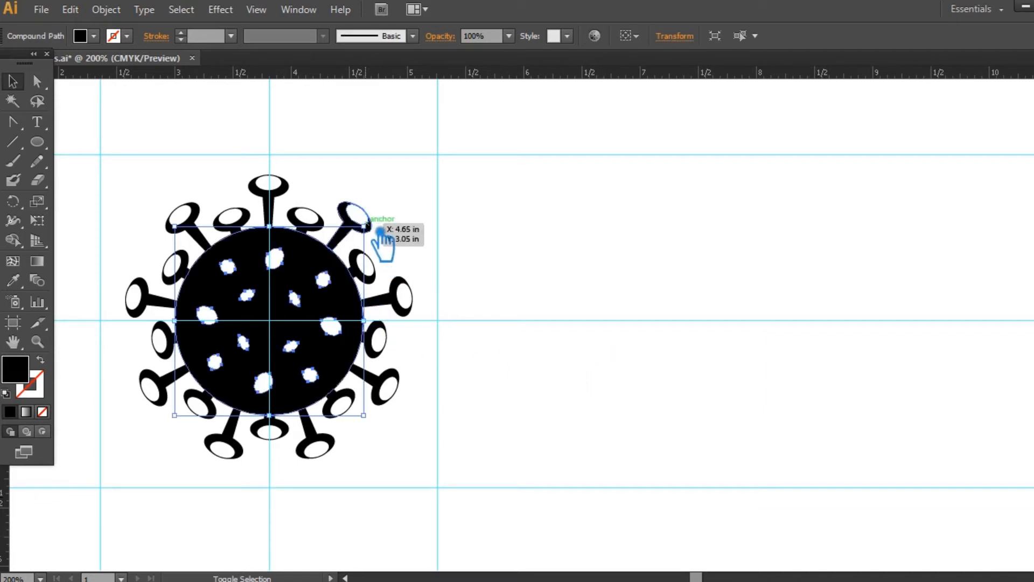
{"action": "left_click", "coordinate": [499, 245]}
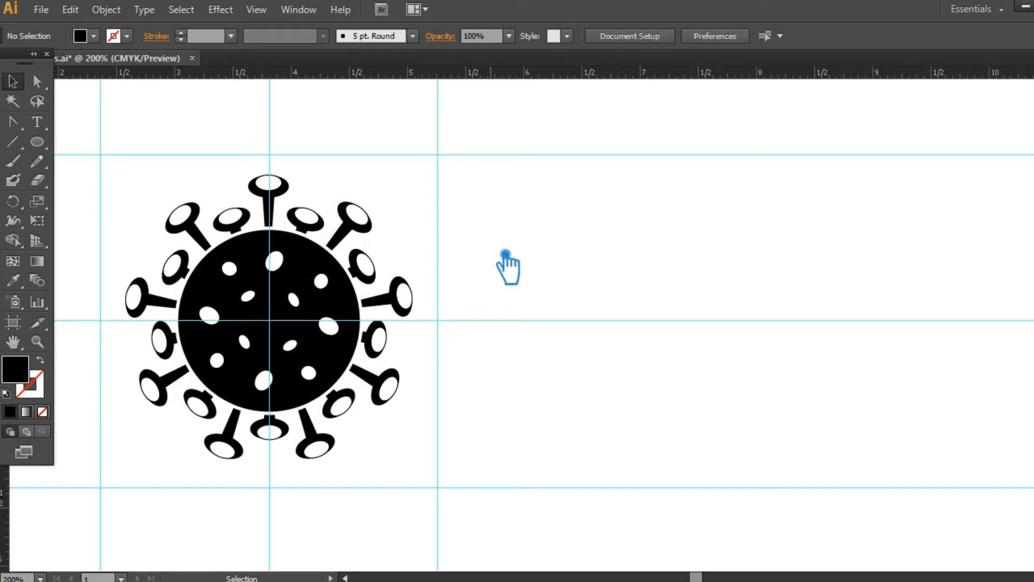
{"action": "key", "text": "ctrl+z"}
- Hide the guides and save the document
{"action": "left_click", "coordinate": [502, 253]}
{"action": "key", "text": "ctrl+minus"}
{"action": "key", "text": "ctrl+semicolon"}
{"action": "key", "text": "ctrl+s"}
{"action": "key", "text": "s"}
{"action": "left_click", "coordinate": [12, 82]}
{"action": "left_click_drag", "start_coordinate": [593, 346], "coordinate": [627, 338]}
{"action": "key", "text": "ctrl+plus"}
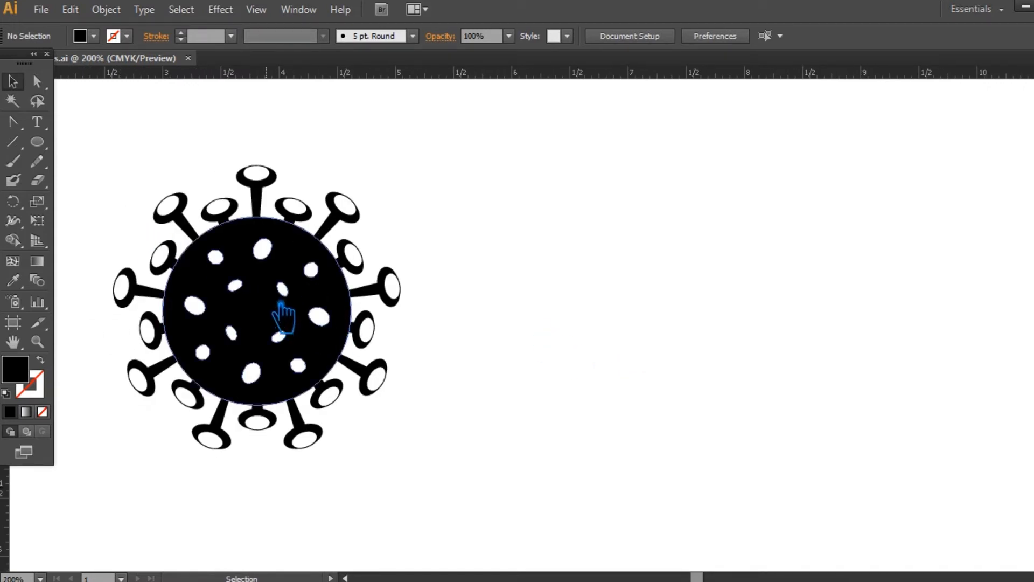
- Show the guides again and draw a wide, short black rectangle beside the virus icon
{"action": "key", "text": "ctrl+minus"}
{"action": "key", "text": "ctrl+minus"}
{"action": "key", "text": "ctrl+minus"}
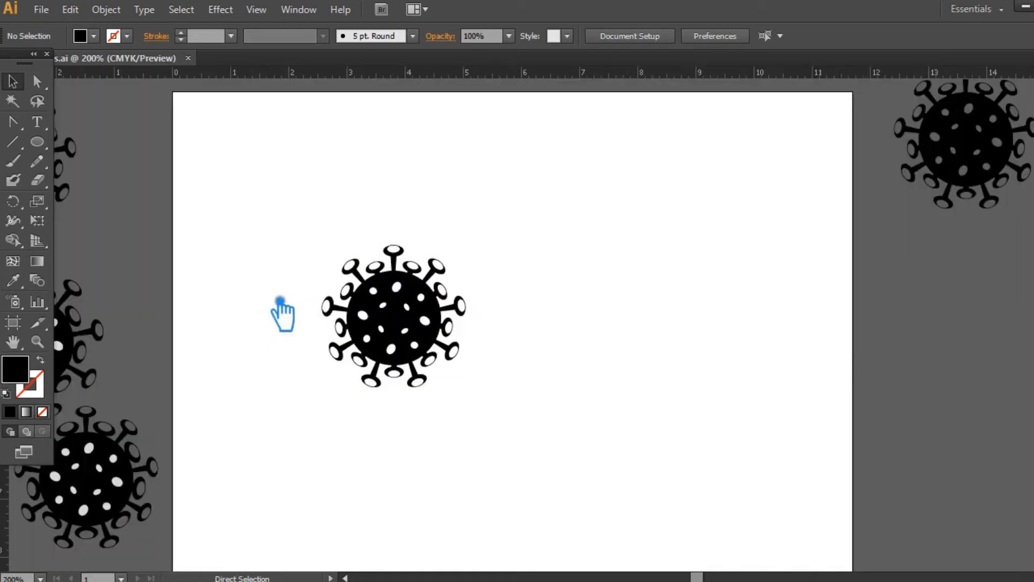
{"action": "key", "text": "ctrl+plus"}
{"action": "key", "text": "ctrl+plus"}
{"action": "key", "text": "ctrl+semicolon"}
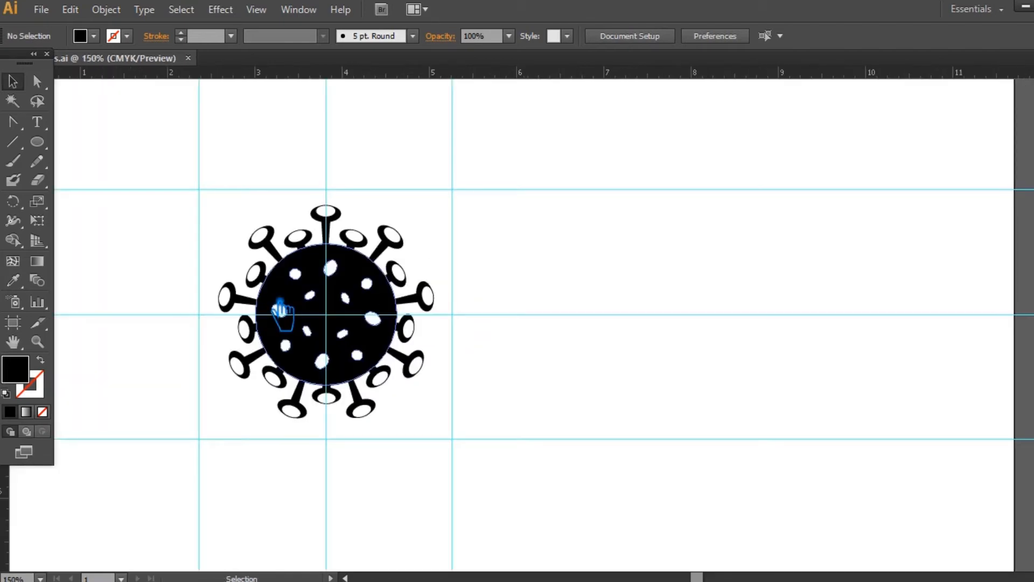
{"action": "left_click_drag", "start_coordinate": [49, 144], "coordinate": [64, 142]}
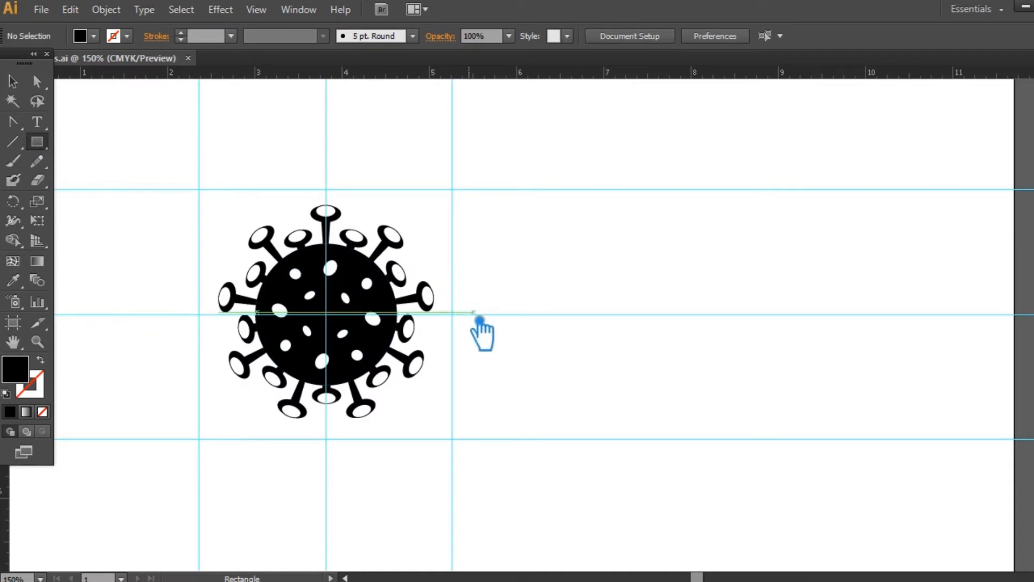
{"action": "left_click_drag", "start_coordinate": [462, 325], "coordinate": [536, 345]}
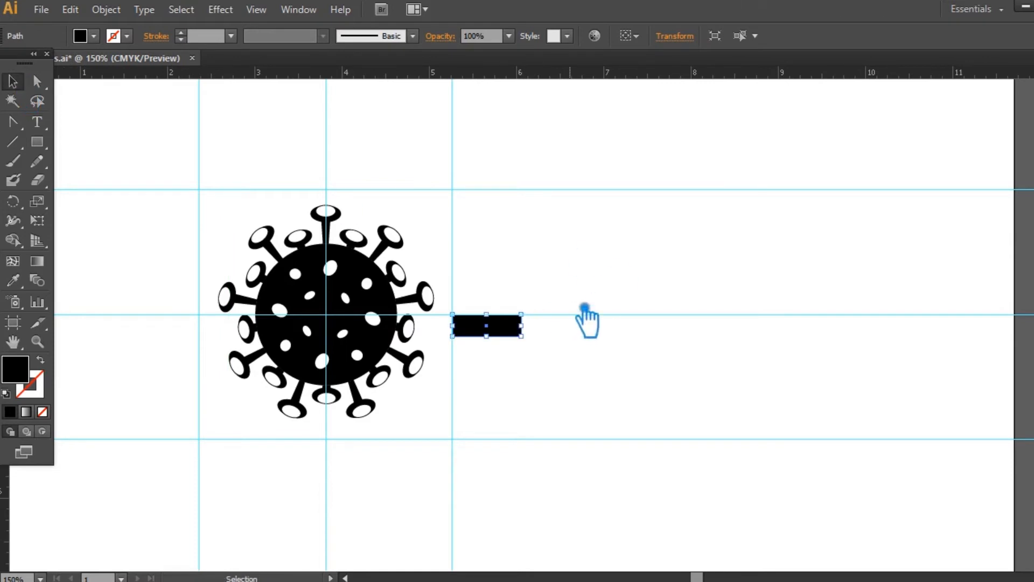
{"action": "key", "text": "Delete"}
{"action": "key", "text": "ctrl+z"}
- Duplicate the black rectangle in place and rotate the copy upright to form a cross
{"action": "left_click_drag", "start_coordinate": [540, 318], "coordinate": [563, 361]}
{"action": "key", "text": "ctrl+c"}
{"action": "key", "text": "ctrl+f"}
{"action": "left_click_drag", "start_coordinate": [506, 285], "coordinate": [442, 308]}
- Scale the cross slightly smaller and unite its two bars into one shape with Pathfinder
{"action": "left_click_drag", "start_coordinate": [550, 396], "coordinate": [477, 259]}
{"action": "left_click_drag", "start_coordinate": [521, 360], "coordinate": [513, 351]}
{"action": "key", "text": "ctrl+g"}
{"action": "key", "text": "shift+ctrl+F9"}
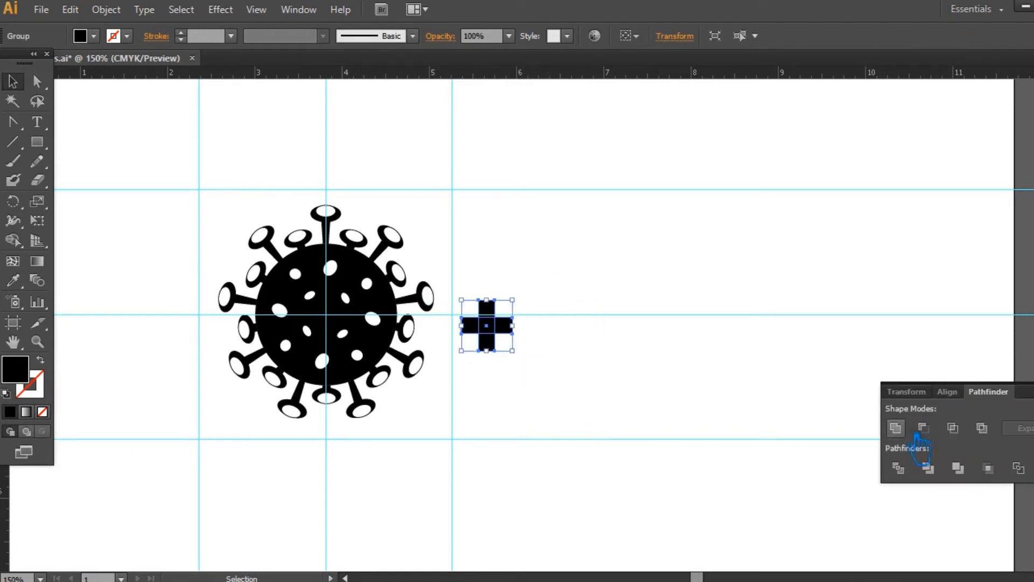
{"action": "key", "text": "shift+ctrl+F9"}
{"action": "left_click", "coordinate": [555, 344]}
- Try to place the cross in the middle of the disc and divide the whole icon with Pathfinder
{"action": "left_click_drag", "start_coordinate": [503, 328], "coordinate": [342, 322]}
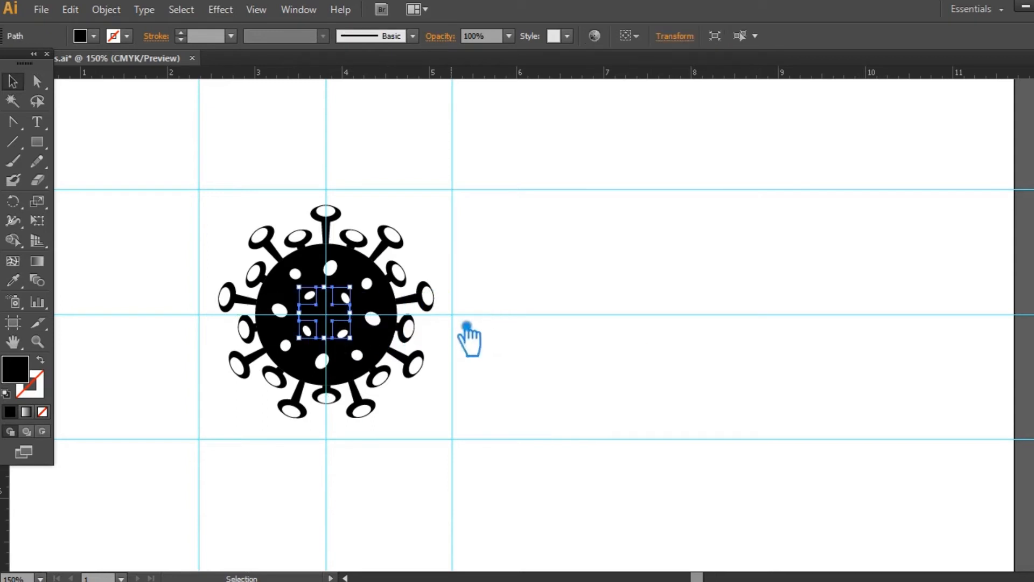
{"action": "left_click", "coordinate": [291, 252], "text": "shift"}
{"action": "key", "text": "shift+ctrl+F9"}
{"action": "left_click", "coordinate": [900, 470]}
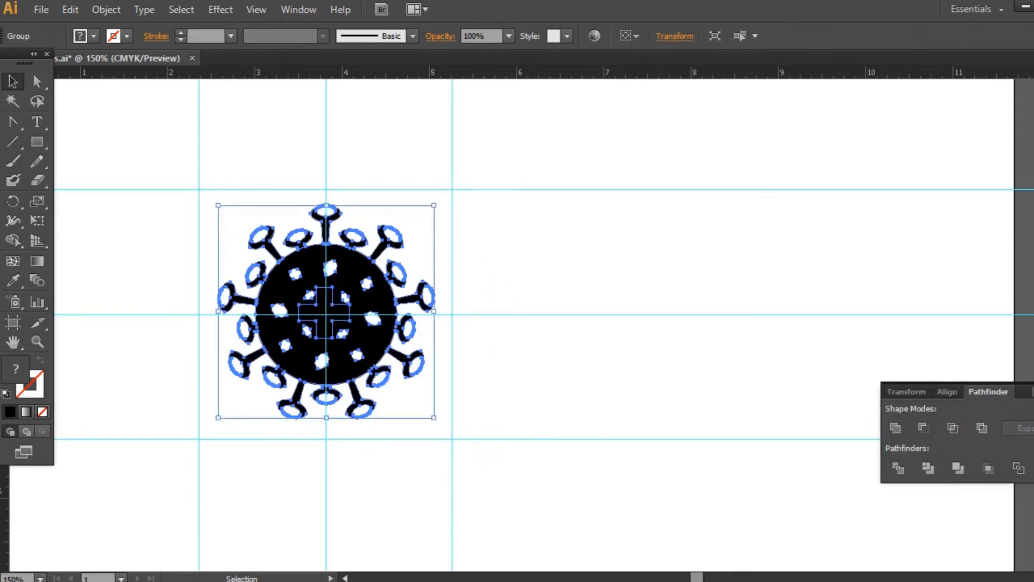
{"action": "key", "text": "shift+ctrl+F9"}
- Try to ungroup the divided icon and delete the central cross
{"action": "left_click", "coordinate": [517, 345]}
{"action": "right_click", "coordinate": [342, 313]}
{"action": "left_click", "coordinate": [390, 409]}
{"action": "left_click", "coordinate": [474, 366]}
{"action": "left_click", "coordinate": [339, 320]}
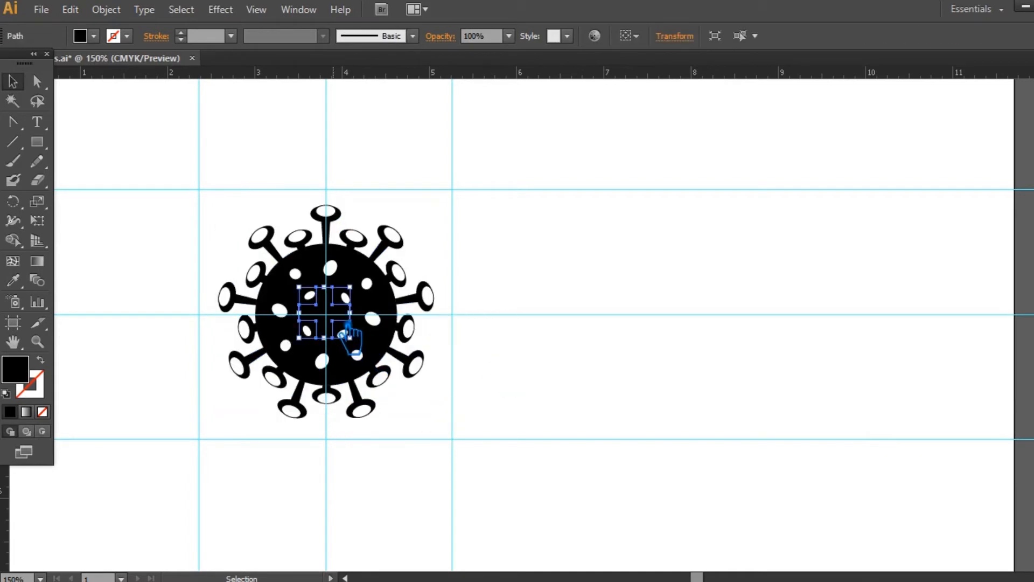
{"action": "key", "text": "Delete"}
{"action": "key", "text": "ctrl+z"}
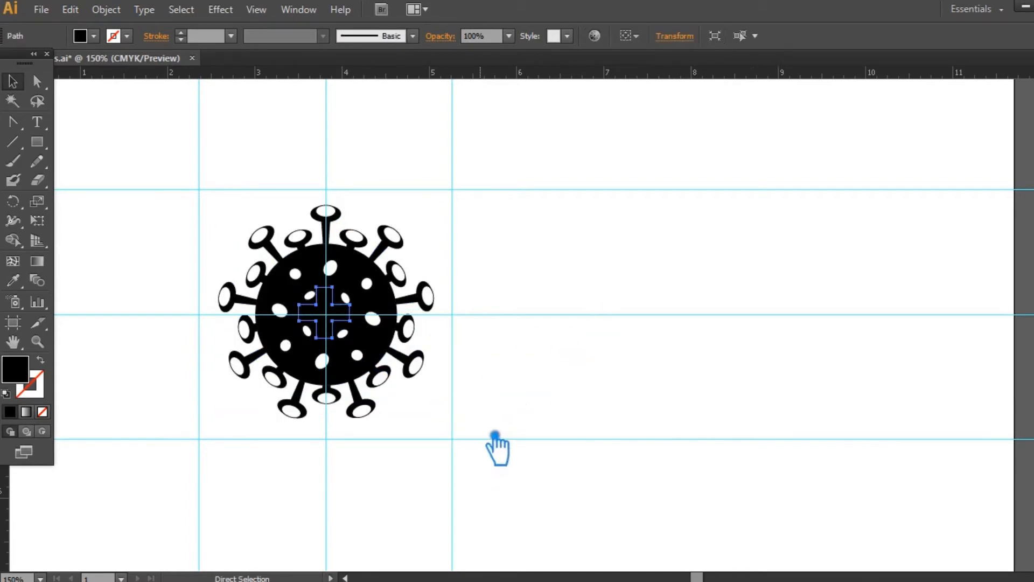
- Try to align the icon pieces and the cross to a common horizontal centre
{"action": "left_click", "coordinate": [492, 434]}
{"action": "left_click_drag", "start_coordinate": [492, 434], "coordinate": [207, 232]}
{"action": "left_click", "coordinate": [680, 36]}
{"action": "key", "text": "ctrl+z"}
- Try to pull the cross out of the disc, and undo back to the undivided icon with the cross beside it
{"action": "left_click", "coordinate": [536, 454]}
{"action": "left_click", "coordinate": [323, 328]}
{"action": "left_click_drag", "start_coordinate": [323, 329], "coordinate": [658, 319]}
{"action": "left_click", "coordinate": [539, 371]}
{"action": "key", "text": "ctrl+z"}
{"action": "key", "text": "ctrl+z"}
{"action": "key", "text": "ctrl+z"}
{"action": "key", "text": "ctrl+z"}
{"action": "left_click", "coordinate": [479, 369]}
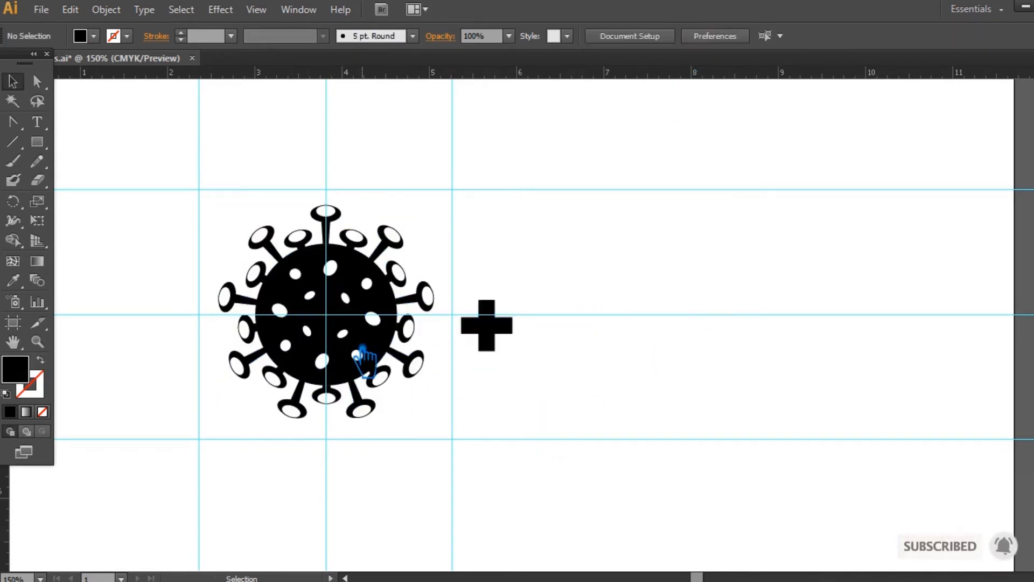
- Select the whole virus icon without the cross and unite its parts with Pathfinder
{"action": "left_click", "coordinate": [363, 347]}
{"action": "left_click", "coordinate": [490, 438]}
{"action": "left_click_drag", "start_coordinate": [456, 447], "coordinate": [175, 161]}
{"action": "key", "text": "shift+ctrl+F9"}
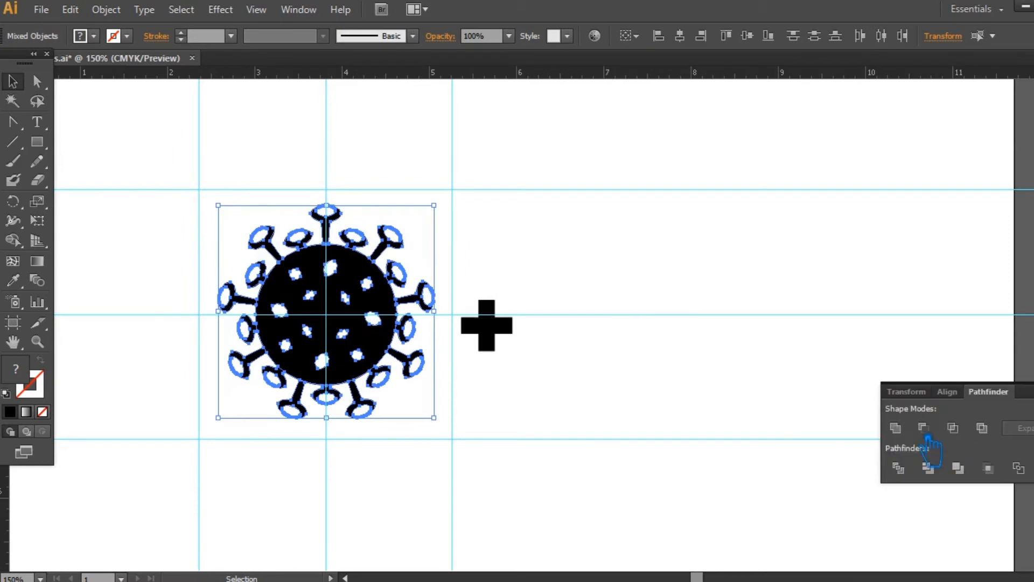
{"action": "left_click", "coordinate": [896, 429]}
{"action": "key", "text": "ctrl+shift+F9"}
- Place a copy of the united virus icon above the artboard
{"action": "left_click", "coordinate": [839, 387]}
{"action": "key", "text": "ctrl+minus"}
{"action": "key", "text": "ctrl+minus"}
{"action": "key", "text": "ctrl+minus"}
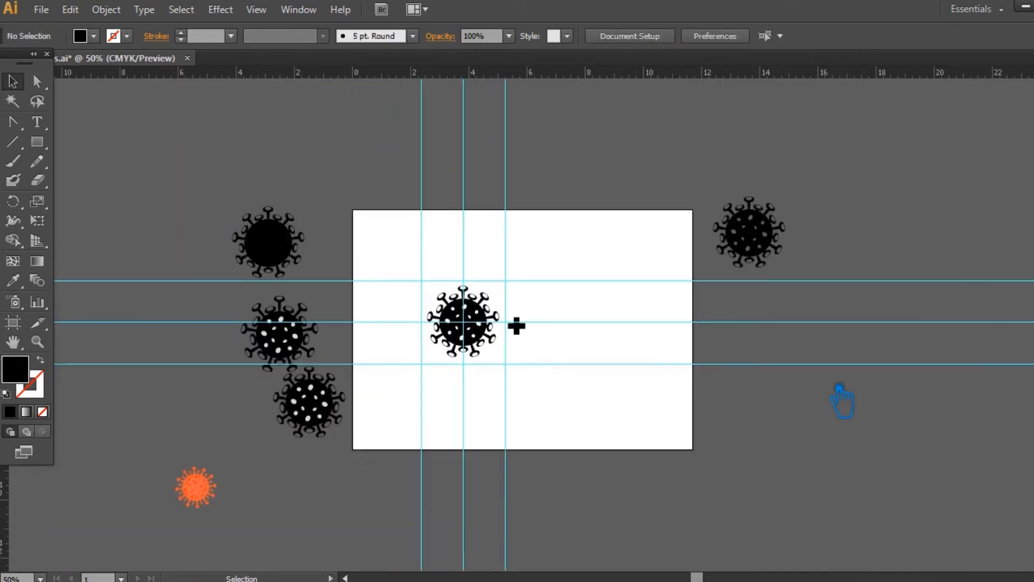
{"action": "left_click_drag", "start_coordinate": [448, 322], "coordinate": [566, 143], "text": "alt"}
{"action": "left_click", "coordinate": [693, 142]}
{"action": "key", "text": "ctrl+plus"}
{"action": "key", "text": "ctrl+plus"}
{"action": "key", "text": "ctrl+plus"}
{"action": "key", "text": "ctrl+plus"}
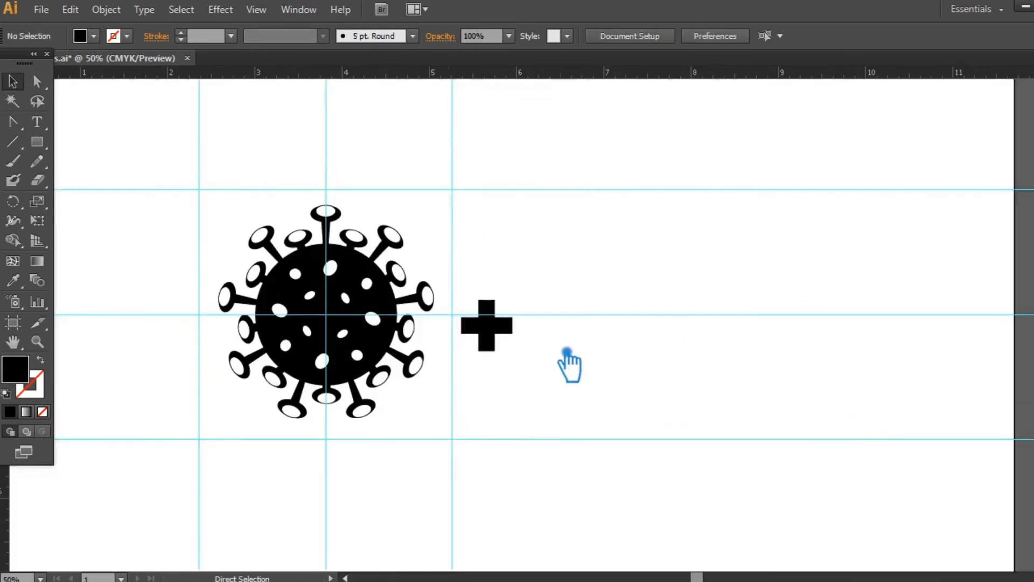
- Move the cross into the disc, enlarge it to about 0.67 in and align it to the icon's vertical centre
{"action": "left_click_drag", "start_coordinate": [488, 345], "coordinate": [273, 330]}
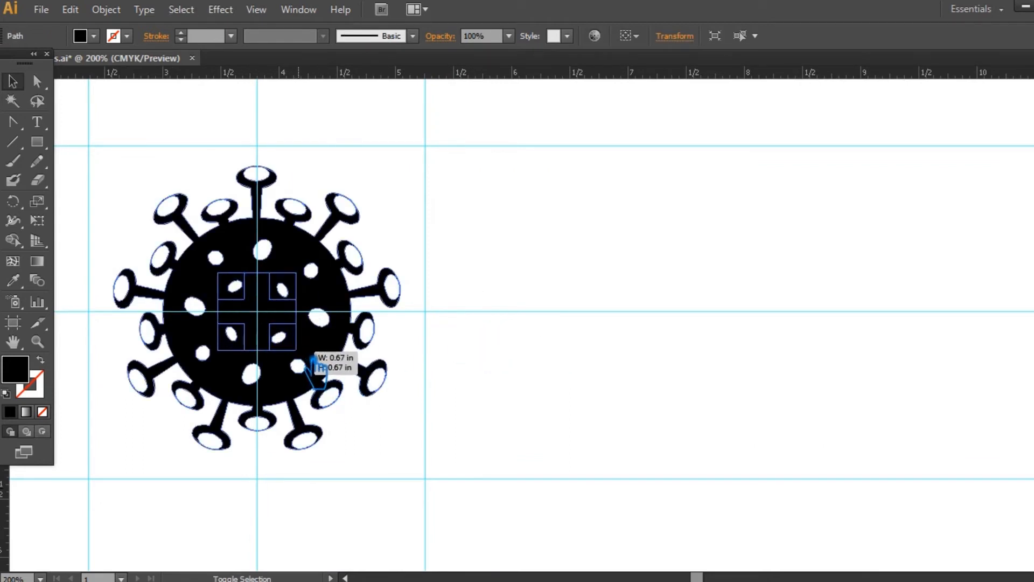
{"action": "left_click", "coordinate": [407, 439]}
{"action": "key", "text": "ctrl+a"}
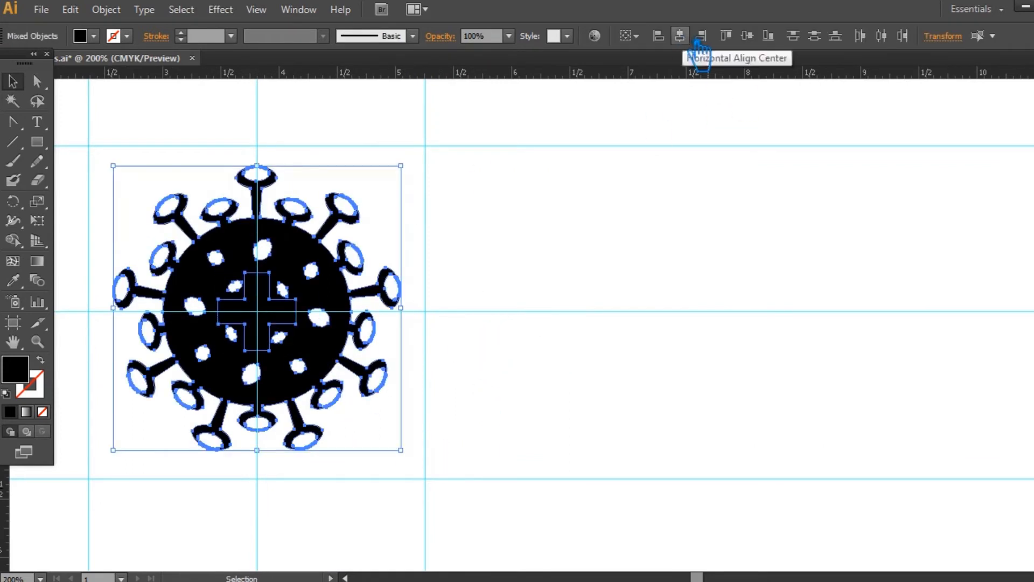
{"action": "left_click", "coordinate": [747, 36]}
{"action": "left_click", "coordinate": [776, 165]}
- Nudge the cross down slightly towards the disc's centre
{"action": "left_click", "coordinate": [280, 321]}
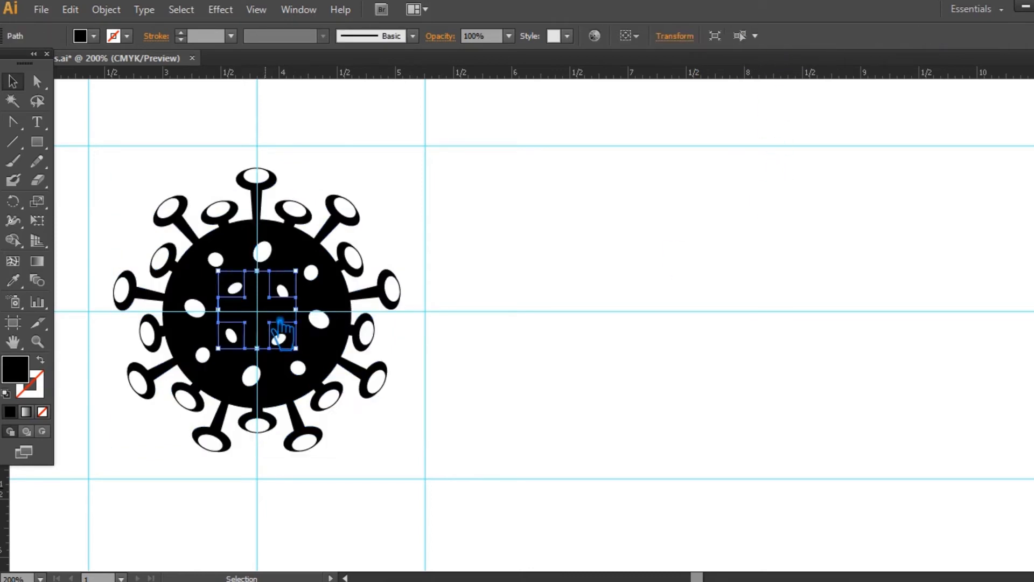
{"action": "key", "text": "ctrl+equal"}
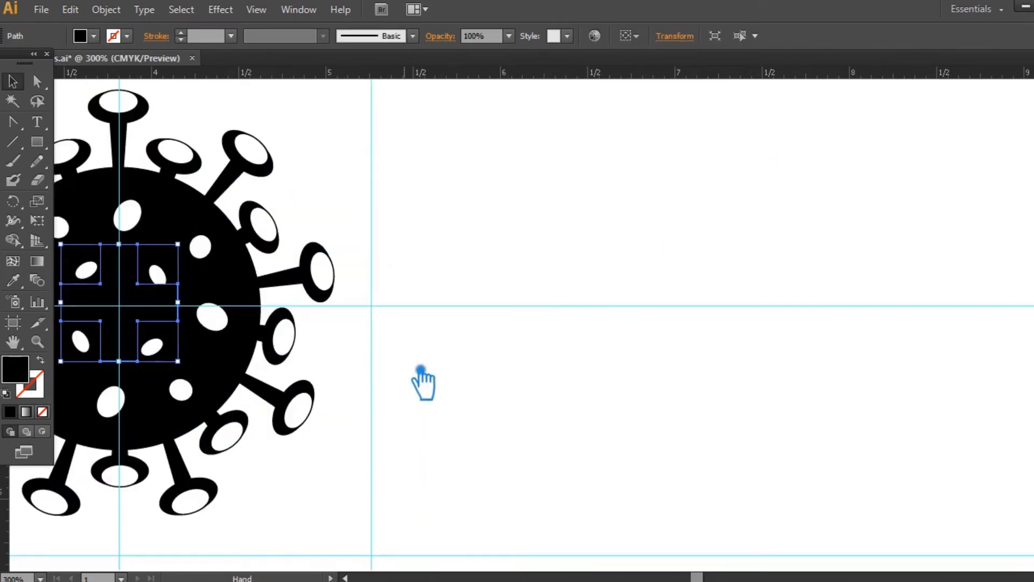
{"action": "left_click_drag", "start_coordinate": [419, 370], "coordinate": [591, 355]}
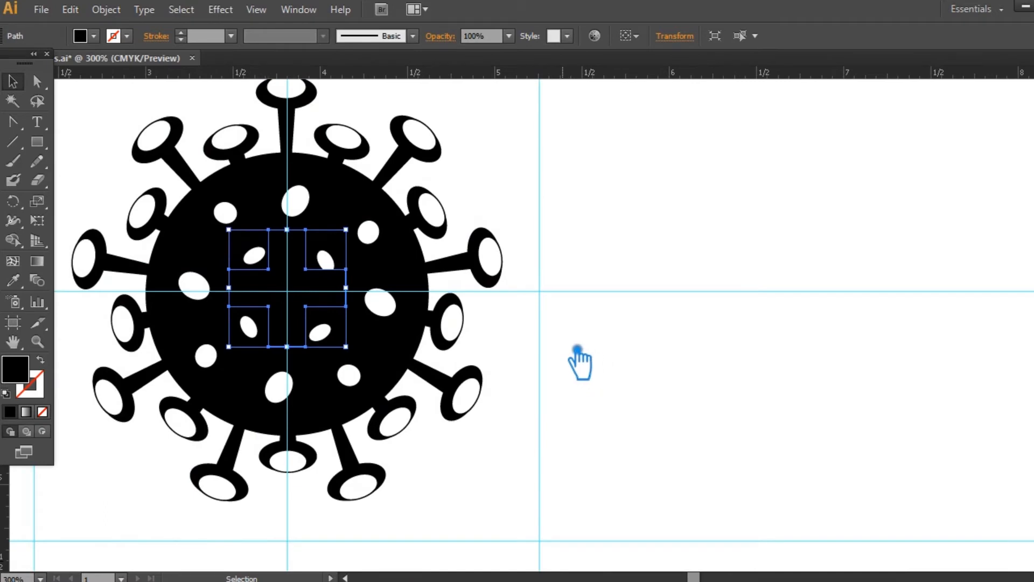
{"action": "key", "text": "Down"}
{"action": "key", "text": "Down"}
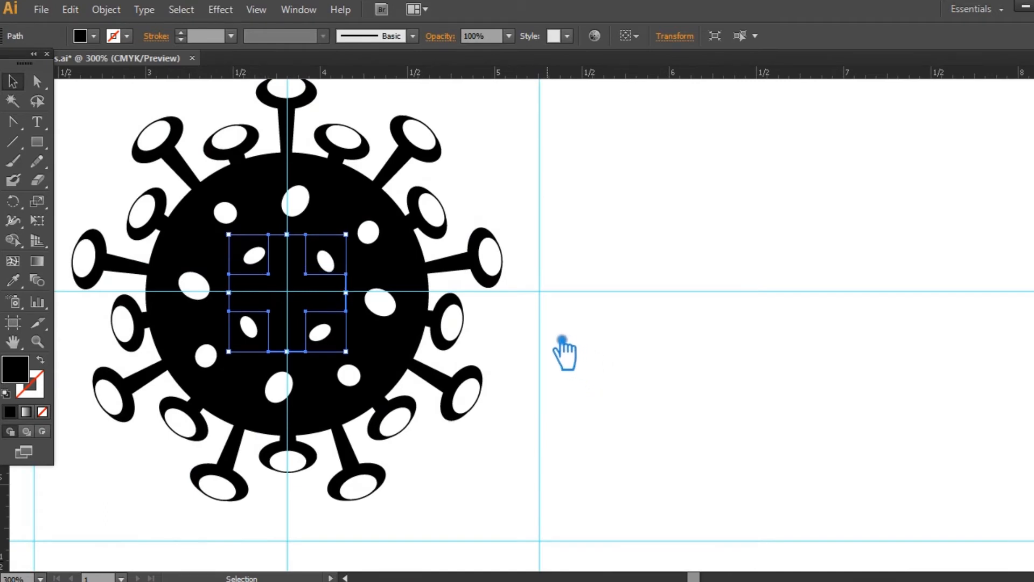
- Undo the cross placement, its enlargement and the uniting of the virus icon
{"action": "left_click", "coordinate": [399, 358]}
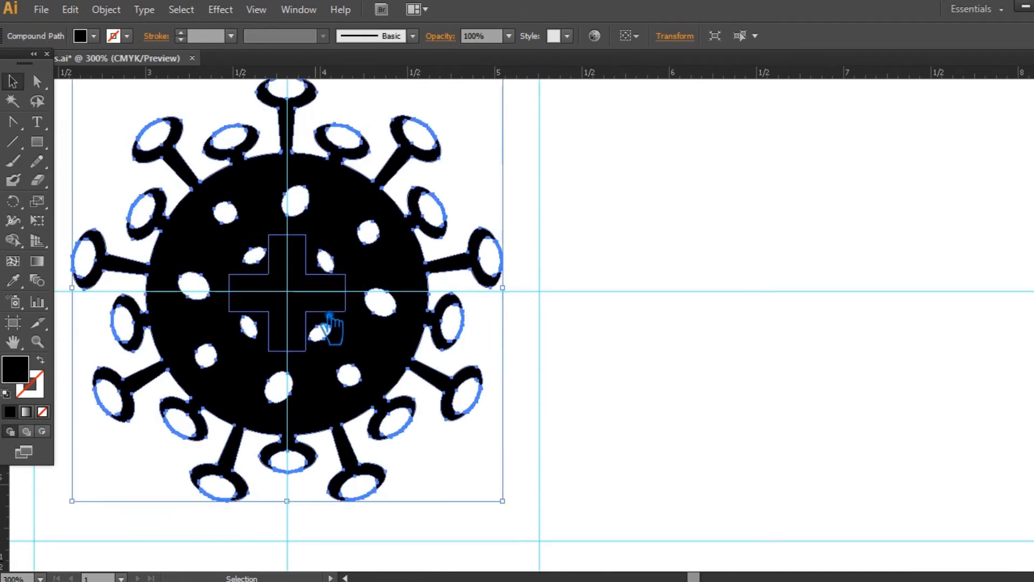
{"action": "key", "text": "a"}
{"action": "key", "text": "ctrl+z"}
{"action": "key", "text": "ctrl+z"}
{"action": "key", "text": "ctrl+z"}
{"action": "key", "text": "ctrl+z"}
{"action": "key", "text": "ctrl+z"}
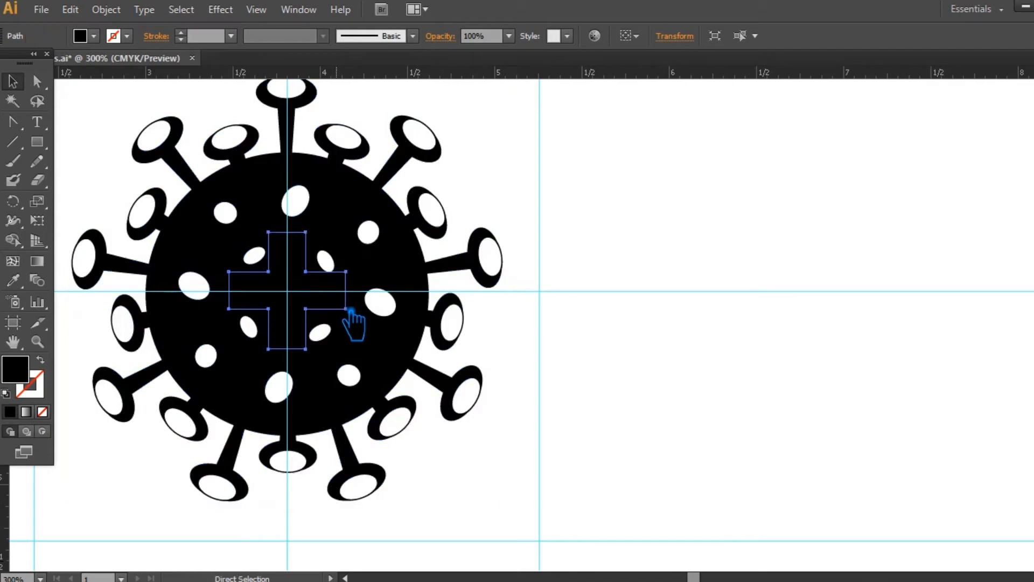
{"action": "key", "text": "v"}
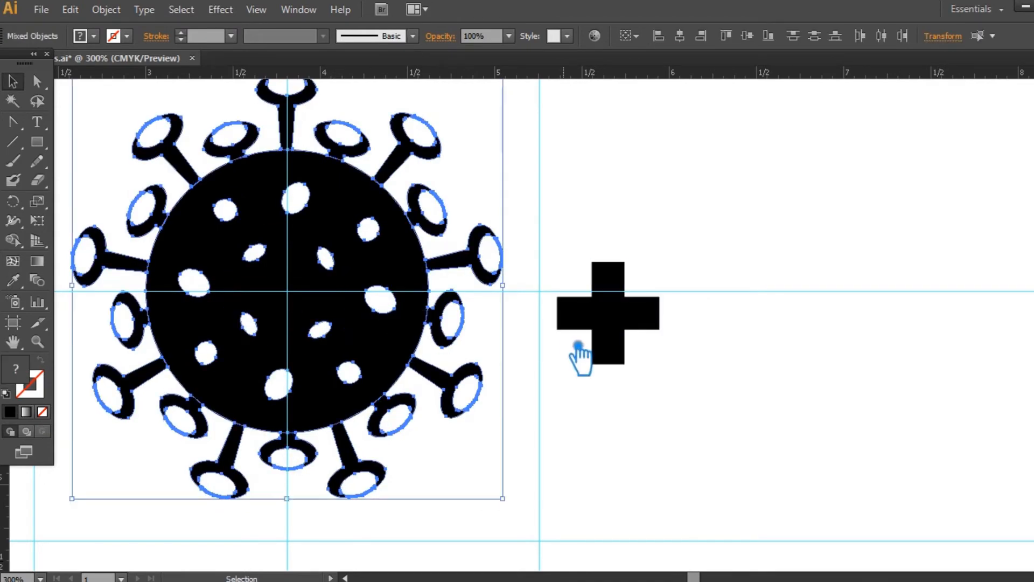
- Move the cross onto the centre of the spotted disc and select both together
{"action": "left_click", "coordinate": [578, 353]}
{"action": "left_click", "coordinate": [362, 282]}
{"action": "left_click", "coordinate": [633, 331]}
{"action": "left_click_drag", "start_coordinate": [632, 331], "coordinate": [311, 314]}
{"action": "left_click", "coordinate": [353, 218], "text": "shift"}
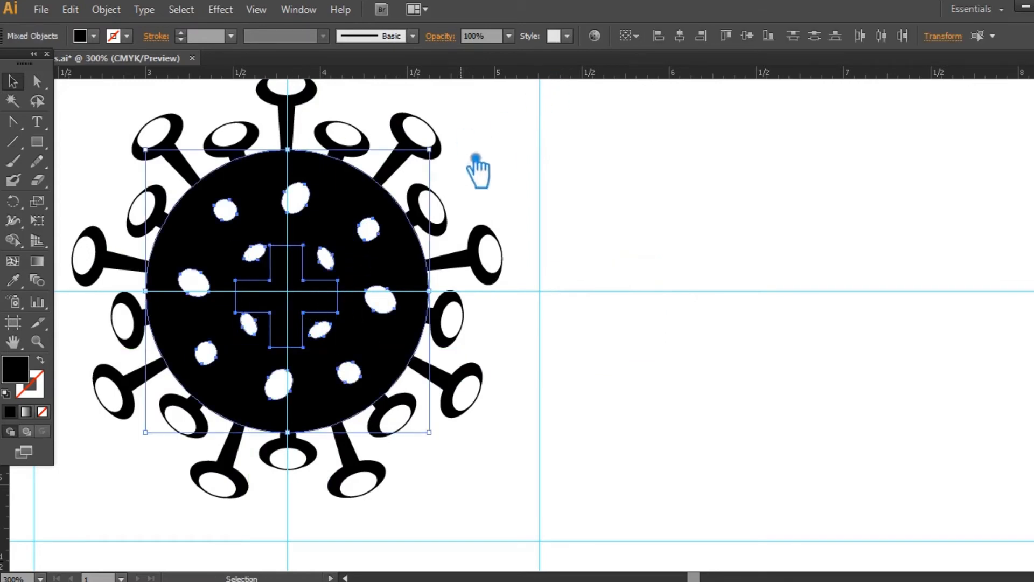
- Add the spikes to the selection and align them with the disc and cross on a common vertical centre
{"action": "left_click", "coordinate": [455, 156], "text": "shift"}
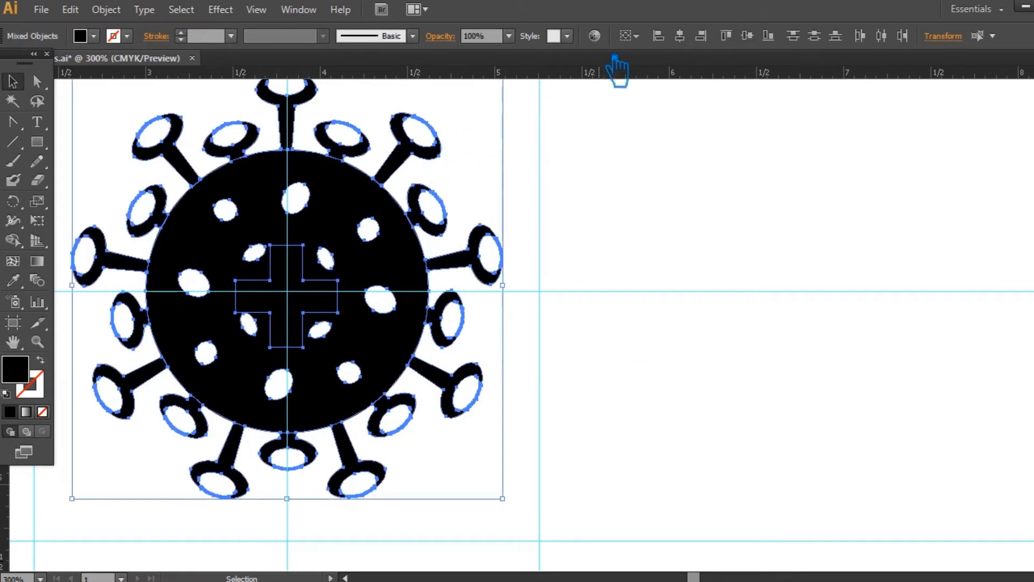
{"action": "left_click", "coordinate": [748, 37]}
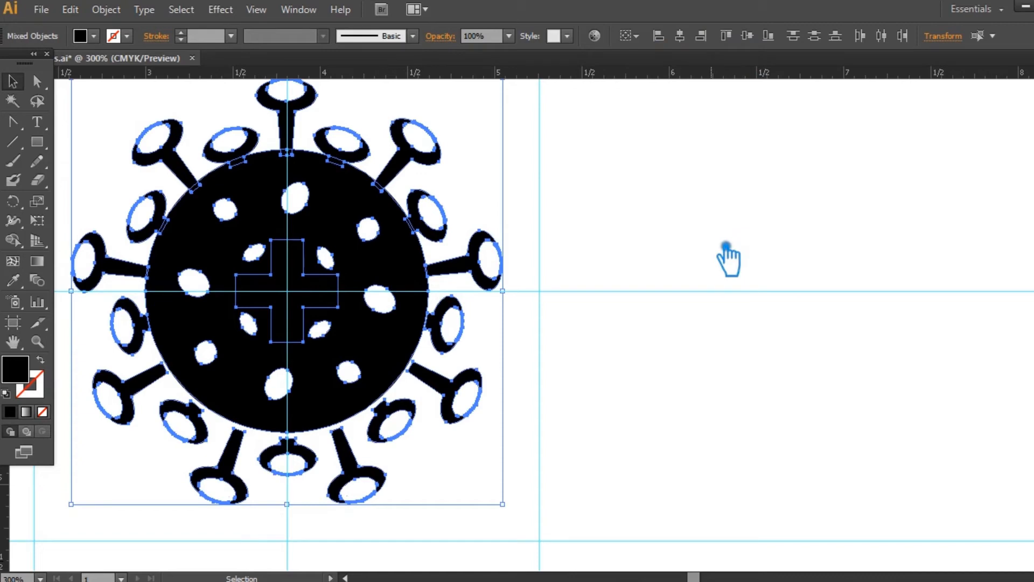
- Group the cross with the spotted disc
{"action": "left_click", "coordinate": [312, 300]}
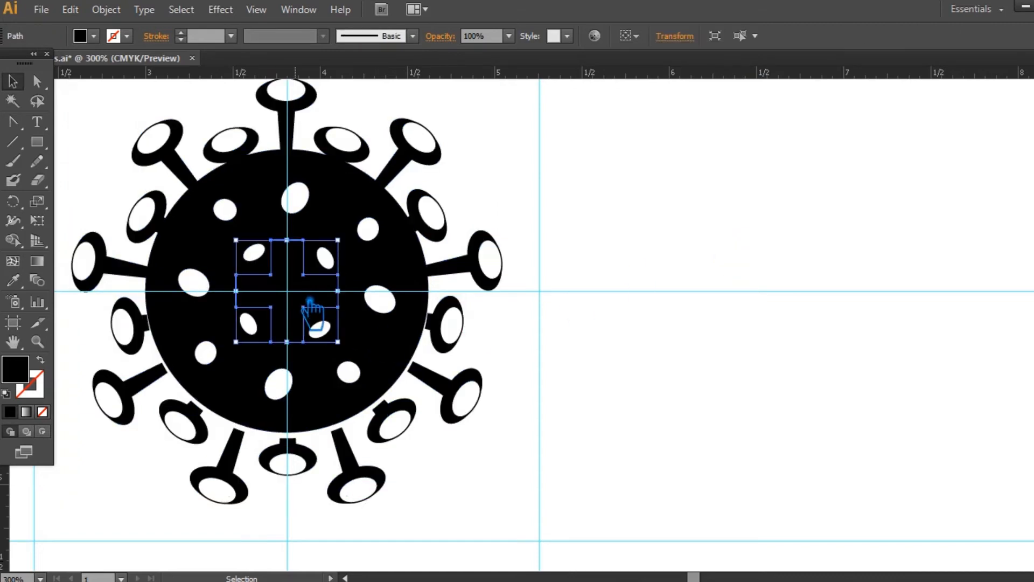
{"action": "left_click", "coordinate": [405, 334], "text": "shift"}
{"action": "key", "text": "ctrl+g"}
{"action": "left_click", "coordinate": [598, 401]}
- Move the spotted disc down slightly so that it meets the surrounding spikes evenly
{"action": "left_click", "coordinate": [379, 351]}
{"action": "left_click_drag", "start_coordinate": [577, 369], "coordinate": [184, 224]}
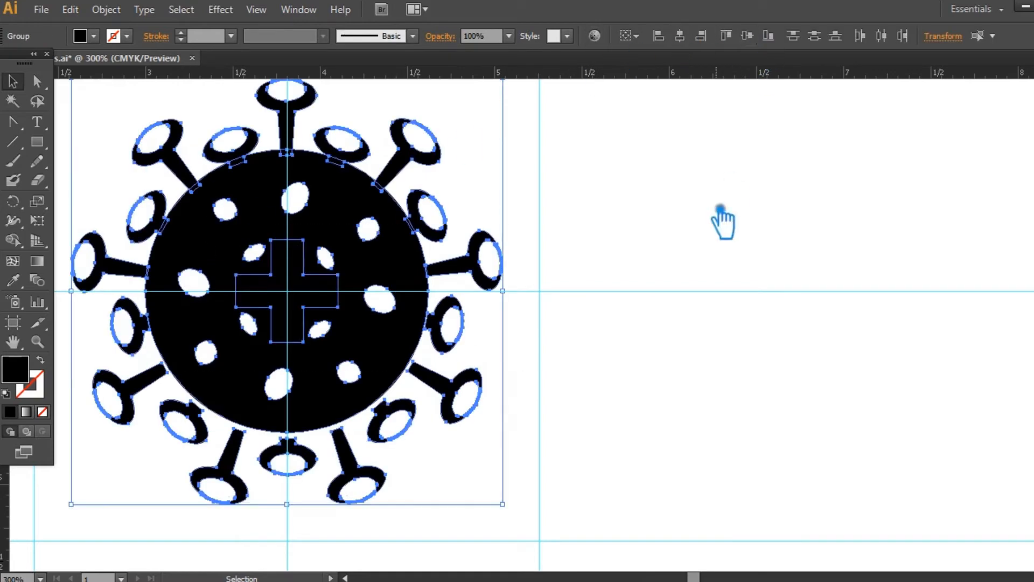
{"action": "left_click", "coordinate": [733, 191]}
{"action": "left_click_drag", "start_coordinate": [395, 279], "coordinate": [395, 285]}
{"action": "left_click", "coordinate": [604, 236]}
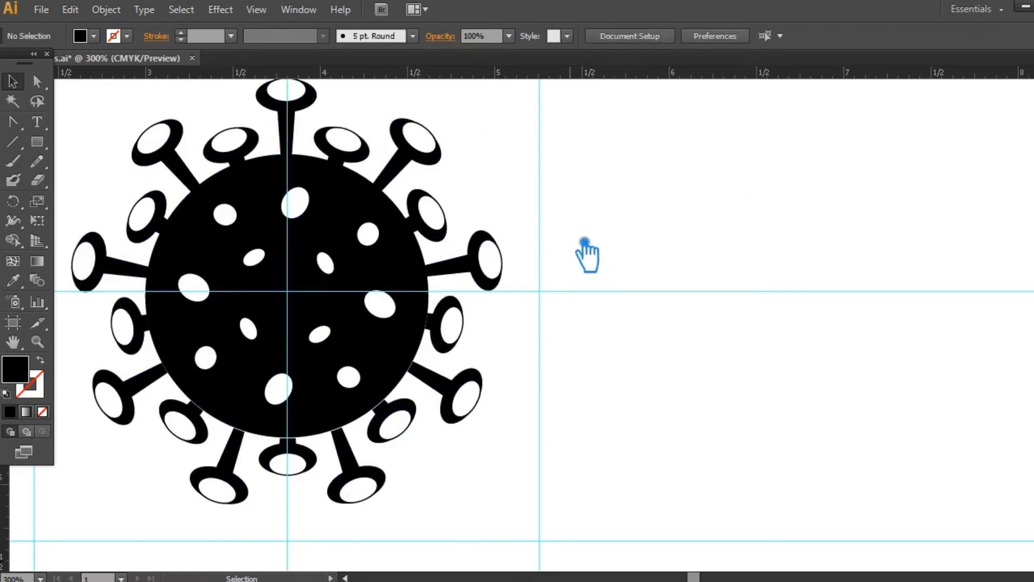
- Hide the ruler guides crossing the coronavirus icon and leave nothing selected
{"action": "key", "text": "ctrl+semicolon"}
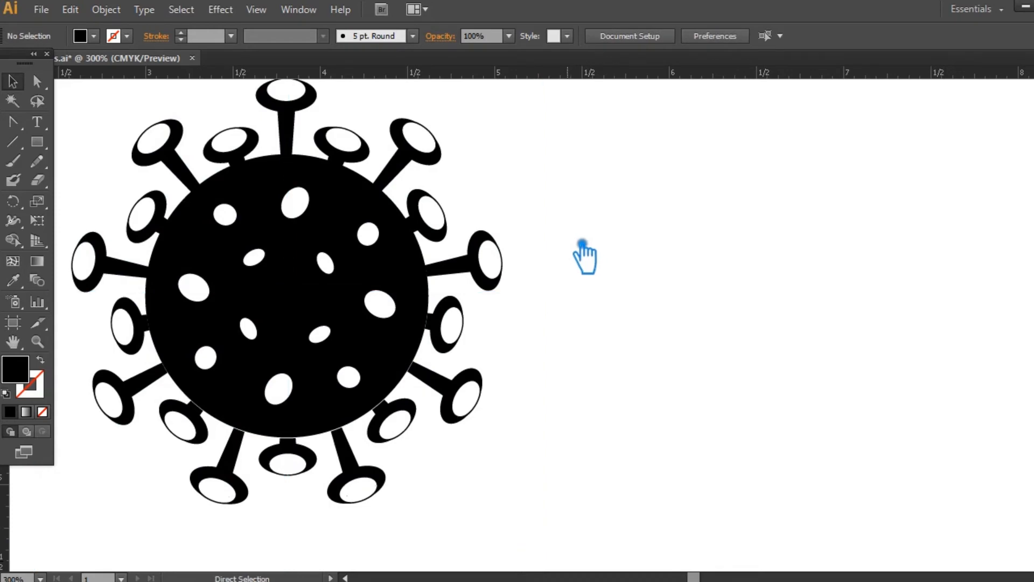
{"action": "key", "text": "ctrl+semicolon"}
{"action": "key", "text": "ctrl+semicolon"}
{"action": "key", "text": "ctrl+minus"}
{"action": "key", "text": "ctrl+plus"}
{"action": "left_click", "coordinate": [420, 368]}
{"action": "left_click", "coordinate": [552, 401]}
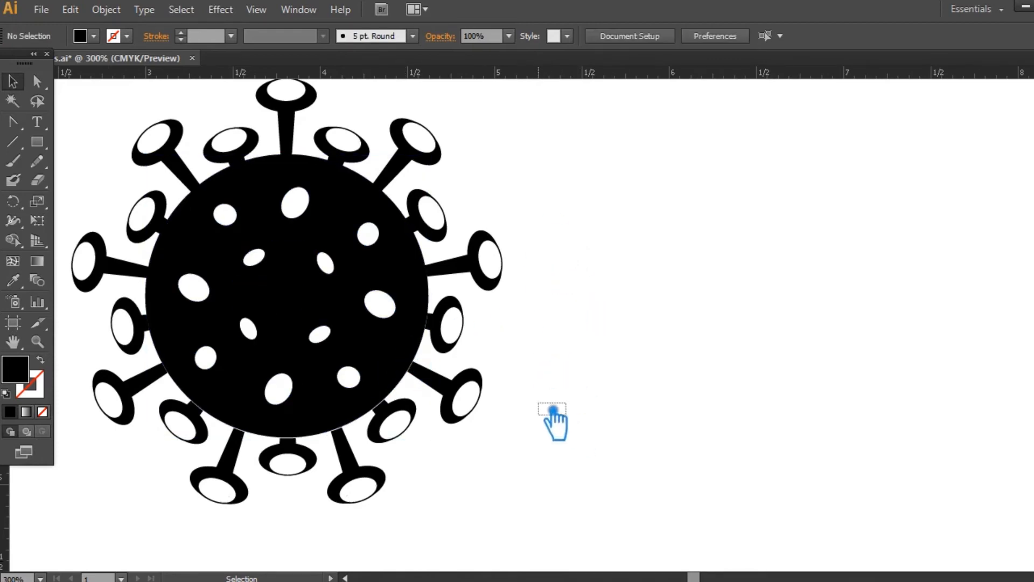
- Place a copy of the complete icon on the pasteboard beside the artboard
{"action": "key", "text": "ctrl+minus"}
{"action": "key", "text": "ctrl+minus"}
{"action": "key", "text": "ctrl+minus"}
{"action": "left_click_drag", "start_coordinate": [596, 383], "coordinate": [454, 371]}
{"action": "left_click_drag", "start_coordinate": [418, 382], "coordinate": [240, 192]}
{"action": "left_click_drag", "start_coordinate": [308, 298], "coordinate": [945, 364], "text": "alt"}
{"action": "left_click", "coordinate": [512, 354]}
- Divide the artboard icon's overlapping shapes with the Pathfinder Divide operation
{"action": "left_click_drag", "start_coordinate": [452, 414], "coordinate": [226, 224]}
{"action": "key", "text": "ctrl+shift+F9"}
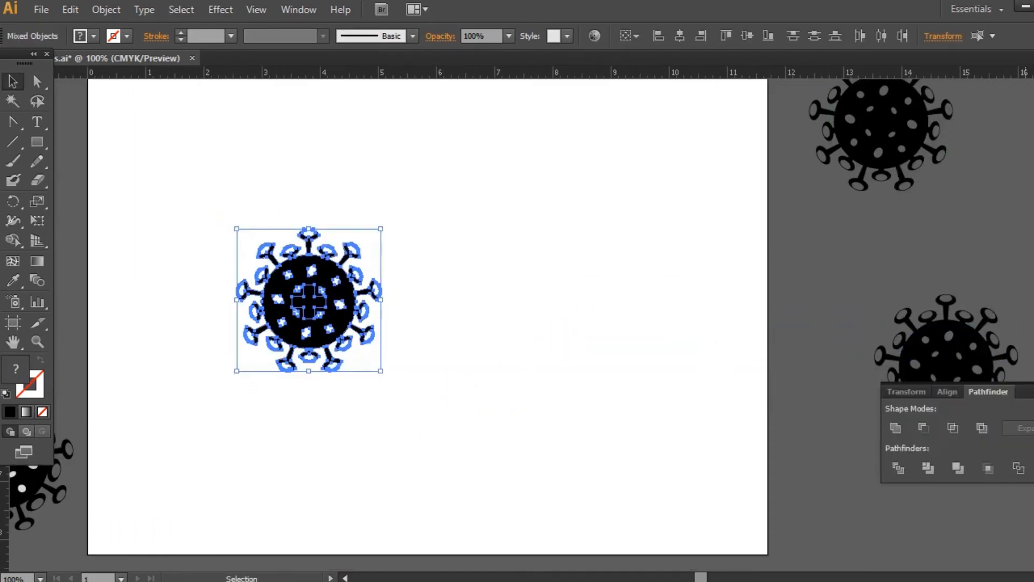
{"action": "left_click", "coordinate": [899, 467]}
{"action": "key", "text": "ctrl+shift+F9"}
{"action": "left_click", "coordinate": [540, 342]}
- Ungroup the divided icon and delete the cross-shaped piece from the centre of the disc
{"action": "key", "text": "ctrl+plus"}
{"action": "key", "text": "ctrl+plus"}
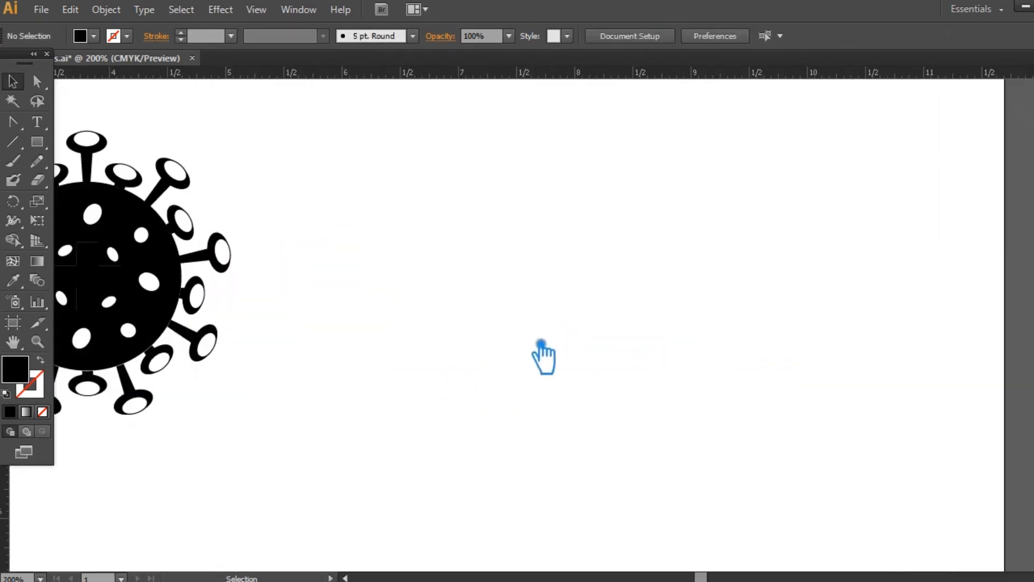
{"action": "left_click_drag", "start_coordinate": [540, 342], "coordinate": [728, 354]}
{"action": "right_click", "coordinate": [274, 294]}
{"action": "left_click", "coordinate": [318, 385]}
{"action": "left_click", "coordinate": [535, 316]}
{"action": "left_click", "coordinate": [301, 293]}
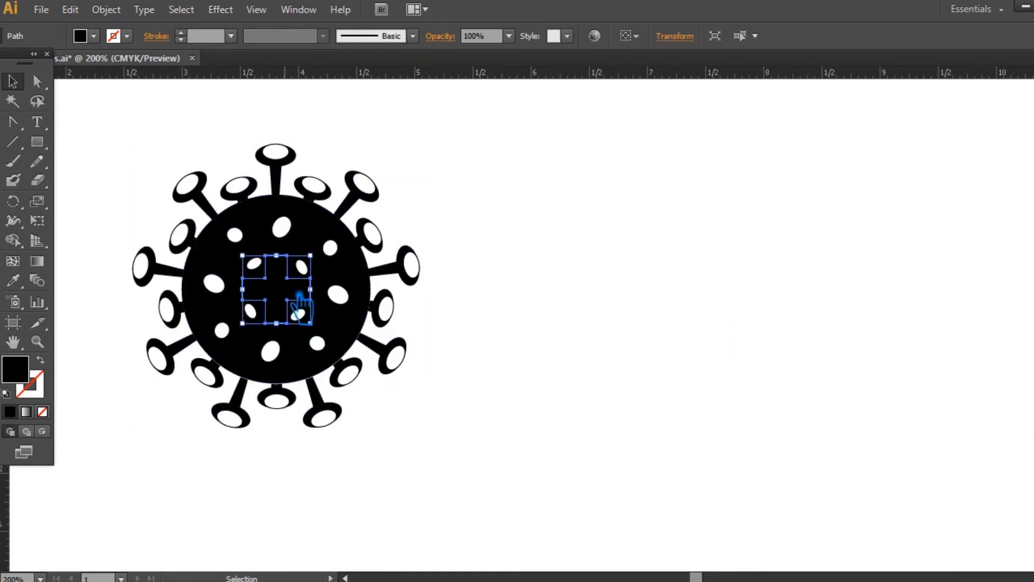
{"action": "key", "text": "Delete"}
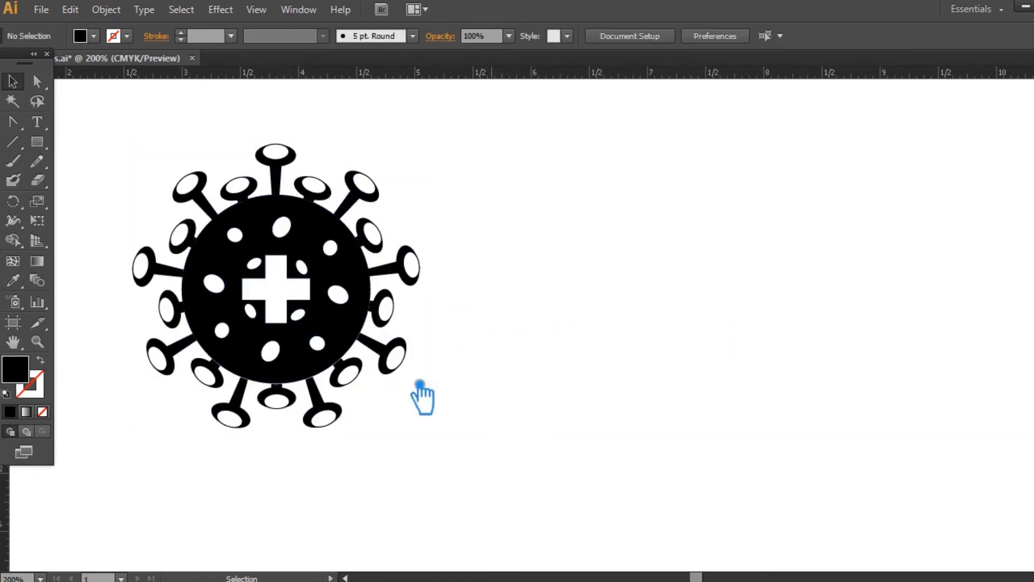
{"action": "left_click", "coordinate": [357, 323]}
- Try to unite all pieces of the icon into one shape
{"action": "left_click_drag", "start_coordinate": [493, 470], "coordinate": [165, 161]}
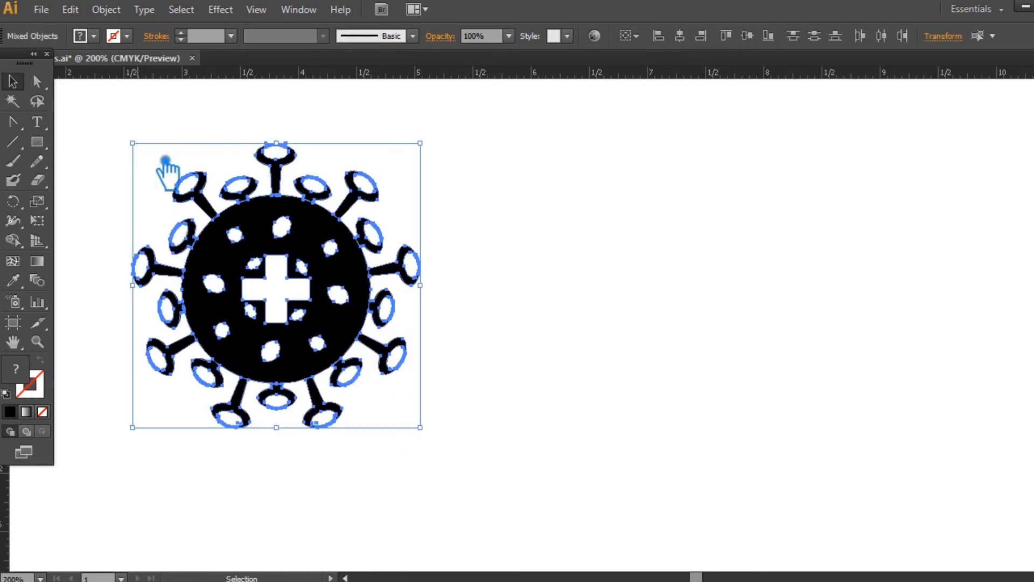
{"action": "key", "text": "ctrl+shift+F9"}
{"action": "left_click", "coordinate": [897, 428]}
{"action": "key", "text": "ctrl+z"}
{"action": "left_click", "coordinate": [815, 311]}
- Remove the spotted disc from the centre of the spikes
{"action": "left_click", "coordinate": [331, 248]}
{"action": "key", "text": "Delete"}
{"action": "left_click", "coordinate": [275, 183]}
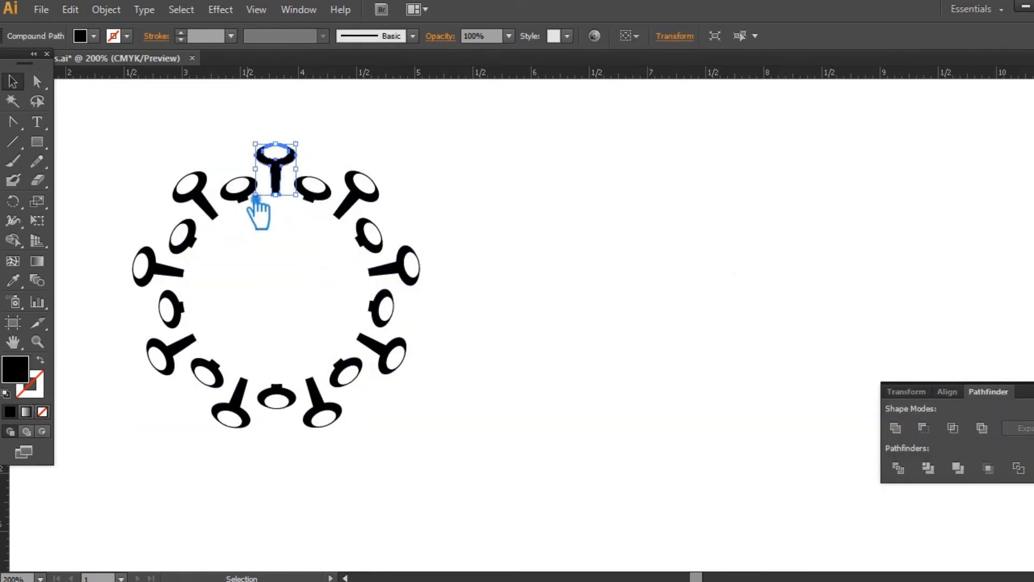
{"action": "left_click", "coordinate": [469, 485]}
- Select every long and short spike around the ring and group them
{"action": "left_click", "coordinate": [276, 178]}
{"action": "left_click", "coordinate": [239, 188], "text": "shift"}
{"action": "left_click", "coordinate": [211, 212], "text": "shift"}
{"action": "left_click", "coordinate": [182, 235], "text": "shift"}
{"action": "left_click", "coordinate": [171, 269], "text": "shift"}
{"action": "left_click", "coordinate": [170, 307], "text": "shift"}
{"action": "left_click", "coordinate": [181, 348], "text": "shift"}
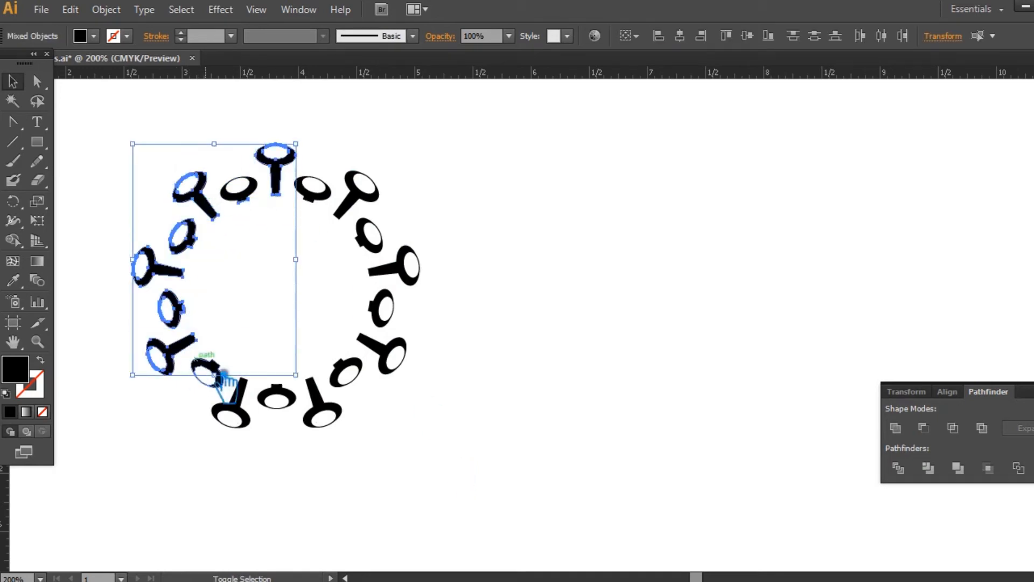
{"action": "left_click", "coordinate": [215, 371], "text": "shift"}
{"action": "left_click", "coordinate": [233, 409], "text": "shift"}
{"action": "left_click", "coordinate": [275, 399], "text": "shift"}
{"action": "left_click", "coordinate": [322, 414], "text": "shift"}
{"action": "left_click", "coordinate": [346, 373], "text": "shift"}
{"action": "left_click", "coordinate": [376, 368], "text": "shift"}
{"action": "left_click", "coordinate": [383, 308], "text": "shift"}
{"action": "left_click", "coordinate": [408, 270], "text": "shift"}
{"action": "left_click", "coordinate": [370, 234], "text": "shift"}
{"action": "left_click", "coordinate": [370, 204], "text": "shift"}
{"action": "left_click", "coordinate": [314, 190], "text": "shift"}
{"action": "left_click", "coordinate": [239, 188], "text": "shift"}
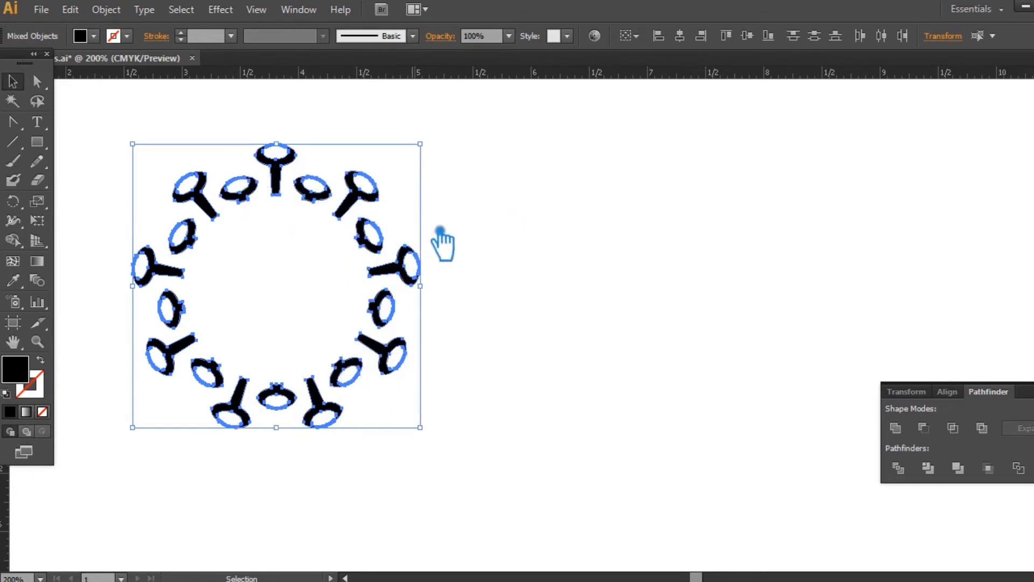
{"action": "key", "text": "ctrl+g"}
- Clear the leftover divided pieces and paste the icon artwork back in place
{"action": "key", "text": "ctrl+x"}
{"action": "left_click_drag", "start_coordinate": [543, 491], "coordinate": [92, 131]}
{"action": "key", "text": "Delete"}
{"action": "key", "text": "ctrl+f"}
{"action": "left_click", "coordinate": [542, 247]}
{"action": "key", "text": "ctrl+minus"}
{"action": "key", "text": "ctrl+minus"}
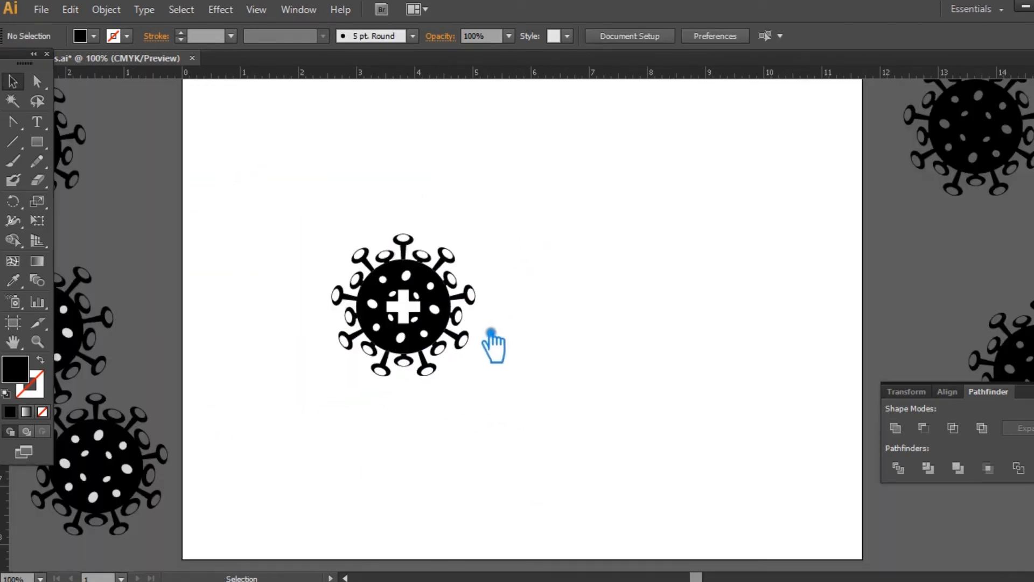
- Add the text CORONAVIRUS beside the icon
{"action": "left_click_drag", "start_coordinate": [558, 332], "coordinate": [490, 345]}
{"action": "key", "text": "ctrl+plus"}
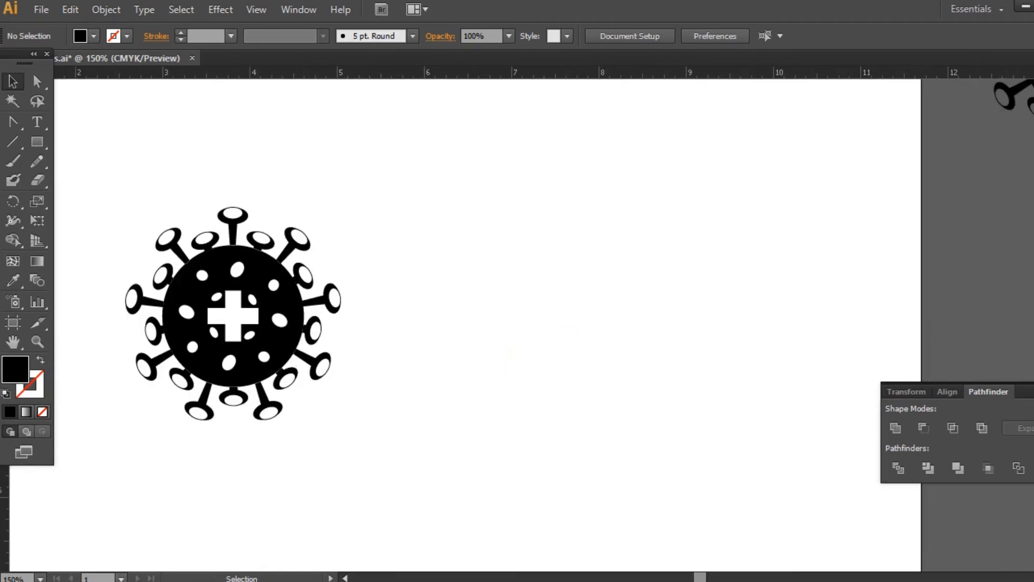
{"action": "key", "text": "ctrl+shift+F9"}
{"action": "left_click", "coordinate": [41, 84]}
{"action": "left_click", "coordinate": [423, 278]}
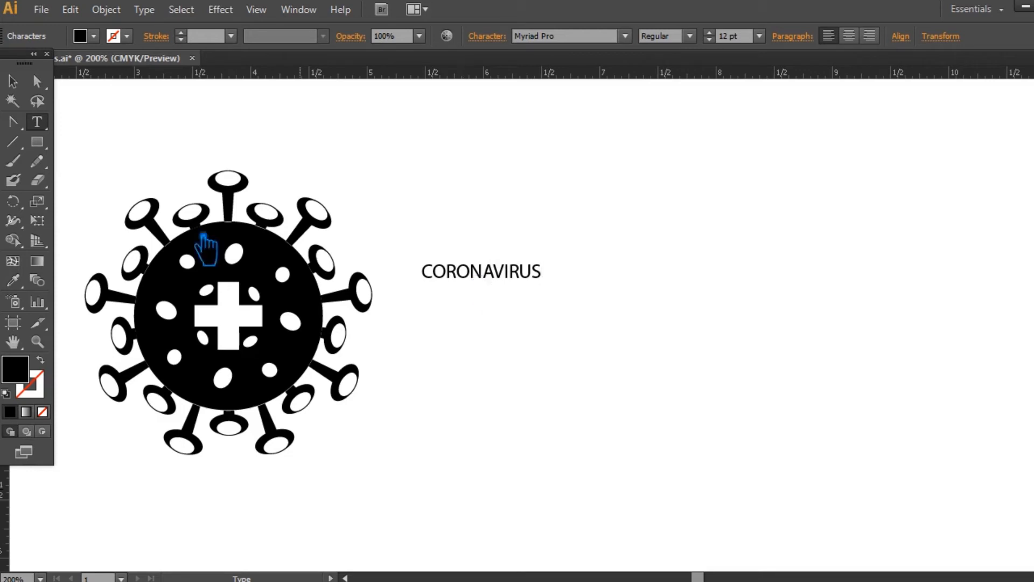
{"action": "left_click", "coordinate": [14, 82]}
- Set the CORONAVIRUS text to the Racon font, BasicBold style, at 52 pt
{"action": "left_click", "coordinate": [575, 35]}
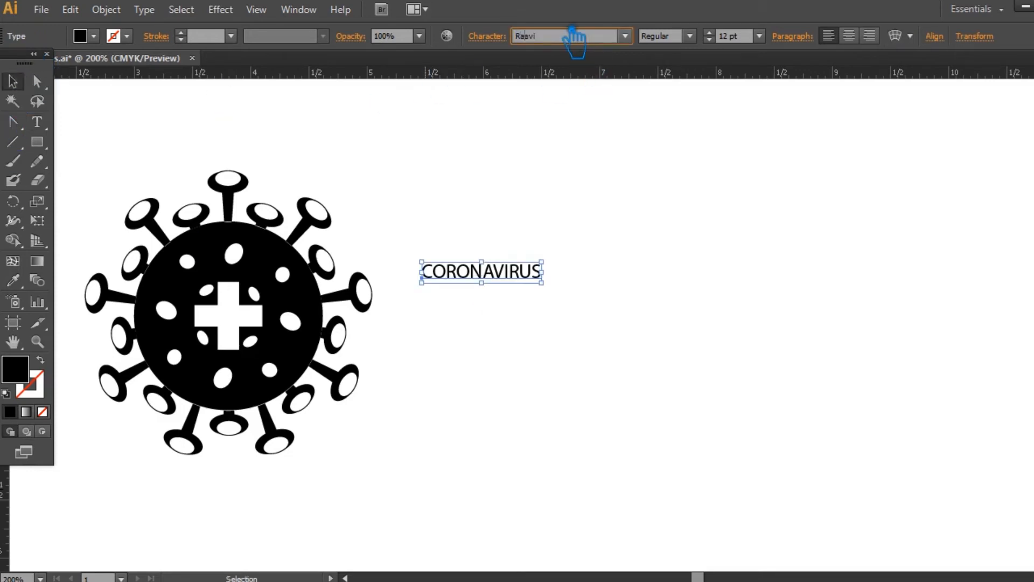
{"action": "key", "text": "Return"}
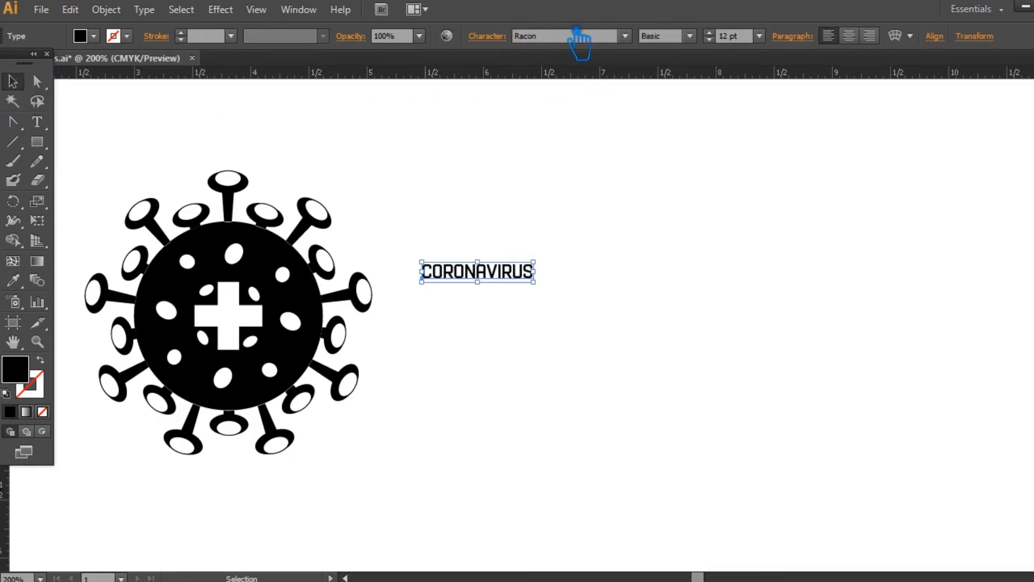
{"action": "left_click", "coordinate": [689, 36]}
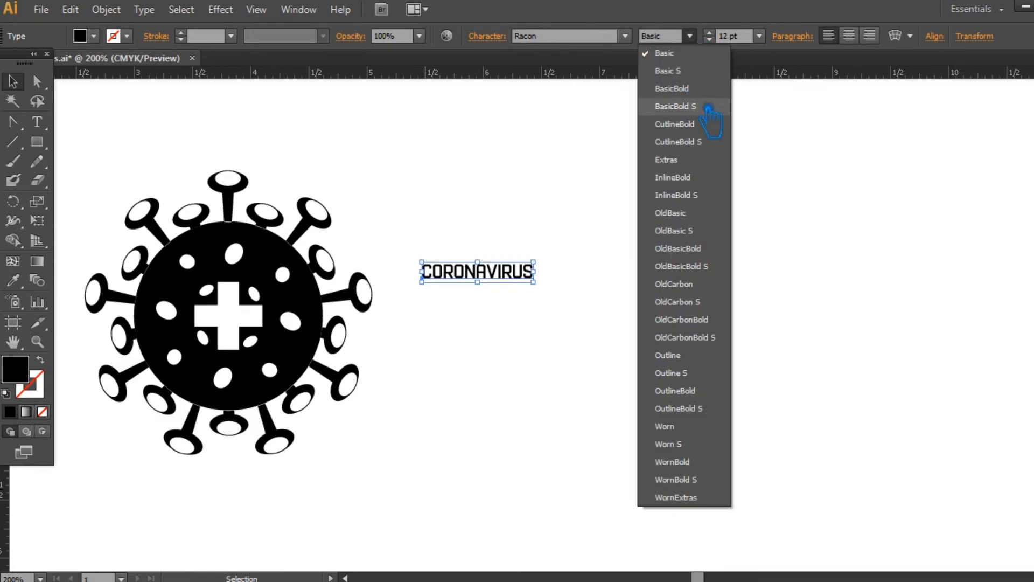
{"action": "left_click", "coordinate": [709, 103]}
{"action": "left_click", "coordinate": [710, 33]}
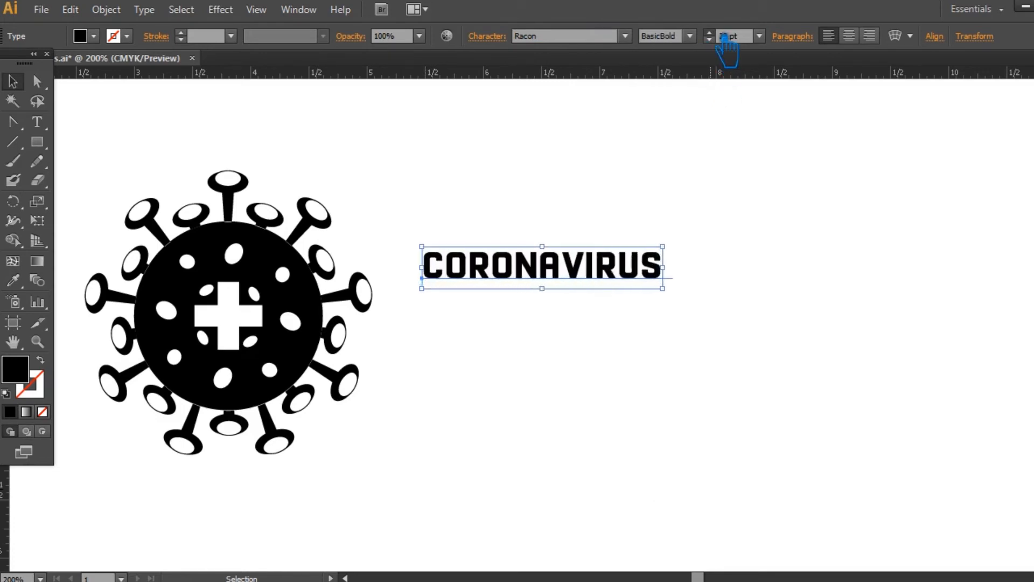
{"action": "left_click", "coordinate": [709, 33]}
{"action": "left_click", "coordinate": [709, 33]}
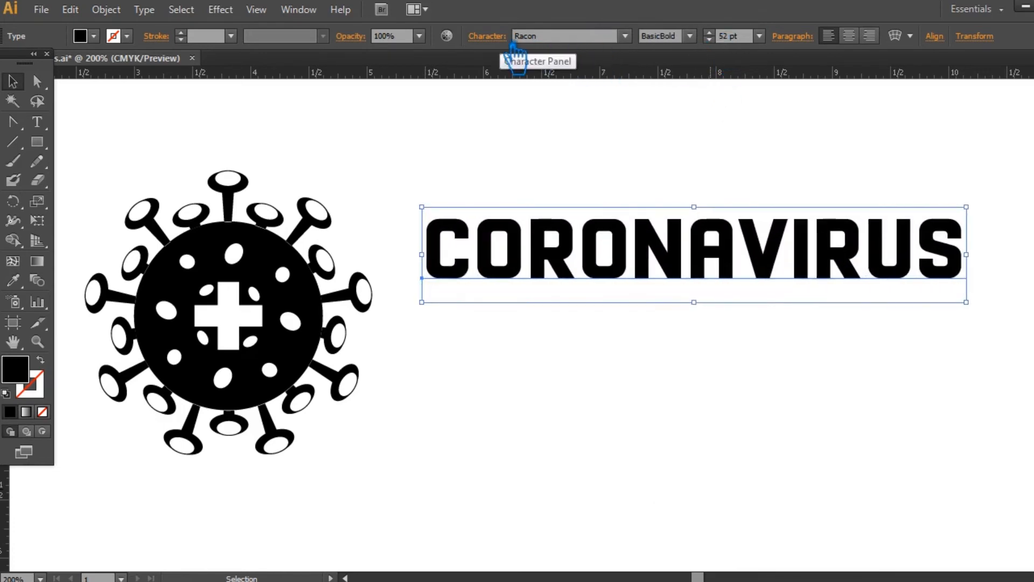
- Tighten the tracking of the CORONAVIRUS text to -74
{"action": "left_click", "coordinate": [496, 36]}
{"action": "left_click", "coordinate": [465, 134]}
{"action": "scroll", "coordinate": [464, 135], "scroll_direction": "down", "scroll_amount": 20}
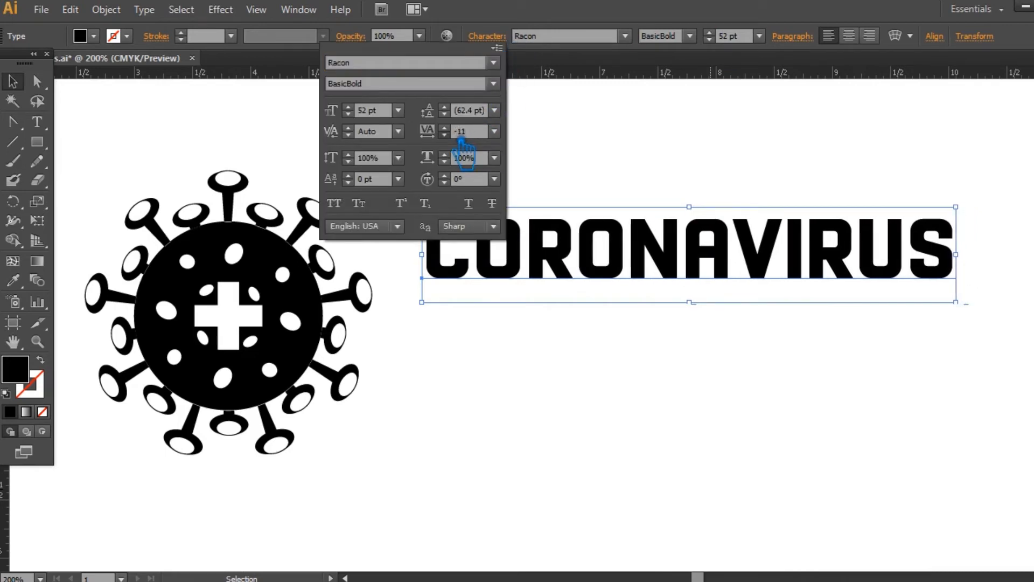
{"action": "scroll", "coordinate": [462, 134], "scroll_direction": "down", "scroll_amount": 20}
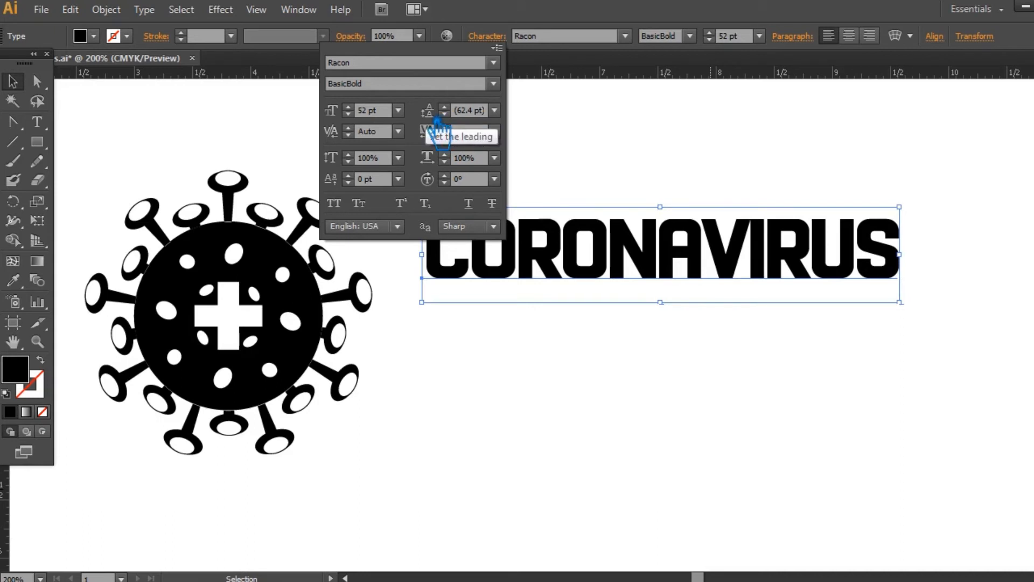
- Enlarge the CORONAVIRUS text to 72 pt
{"action": "left_click", "coordinate": [725, 40]}
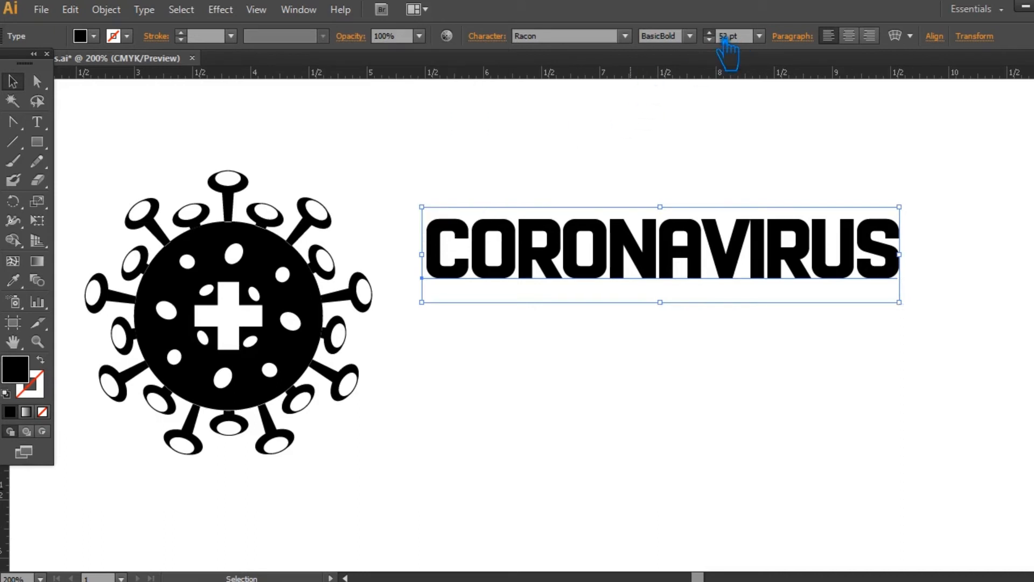
{"action": "scroll", "coordinate": [724, 39], "scroll_direction": "up", "scroll_amount": 20}
{"action": "left_click", "coordinate": [609, 393]}
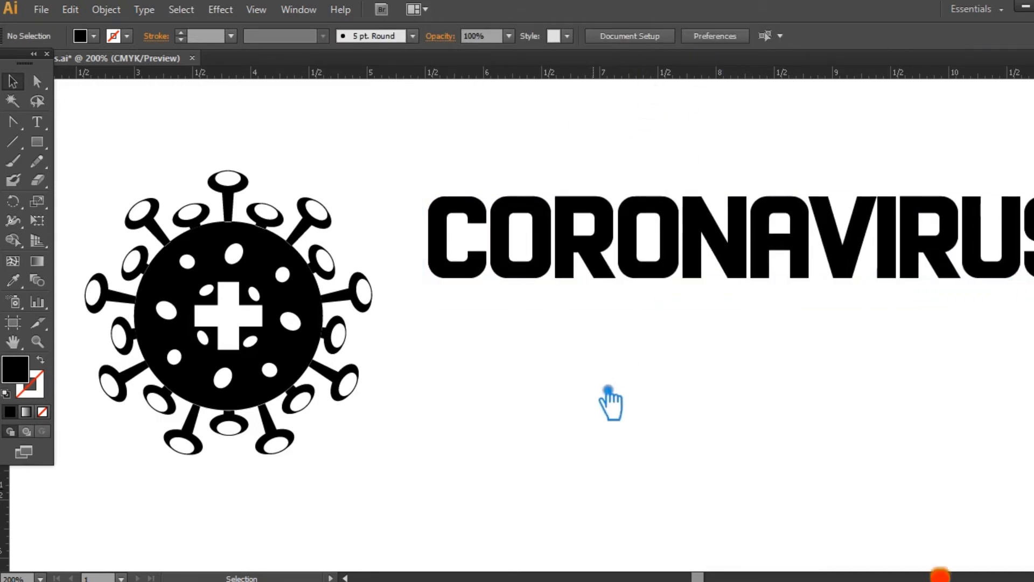
{"action": "key", "text": "ctrl+minus"}
{"action": "left_click_drag", "start_coordinate": [635, 285], "coordinate": [610, 309]}
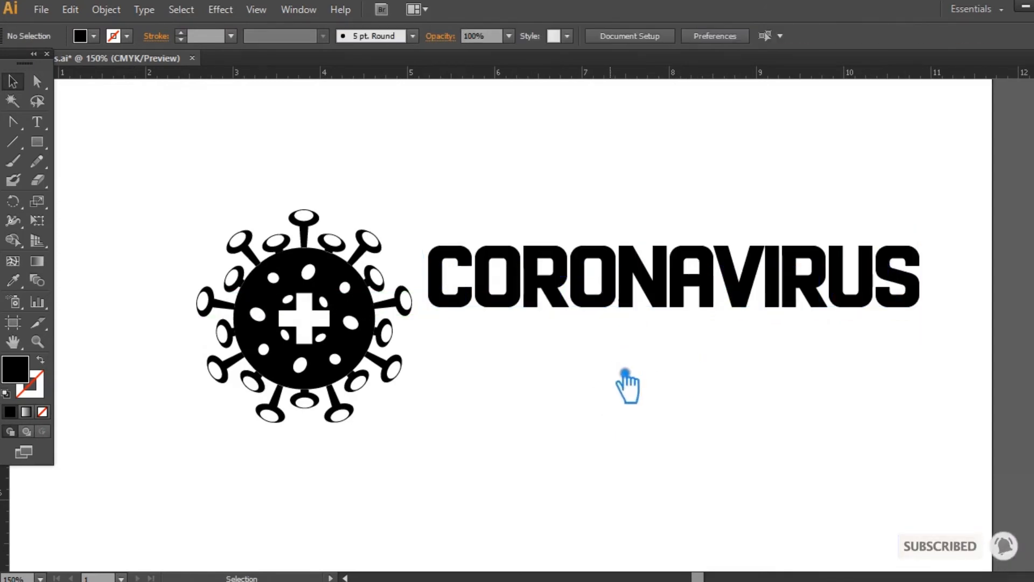
{"action": "left_click", "coordinate": [692, 301]}
{"action": "left_click", "coordinate": [36, 121]}
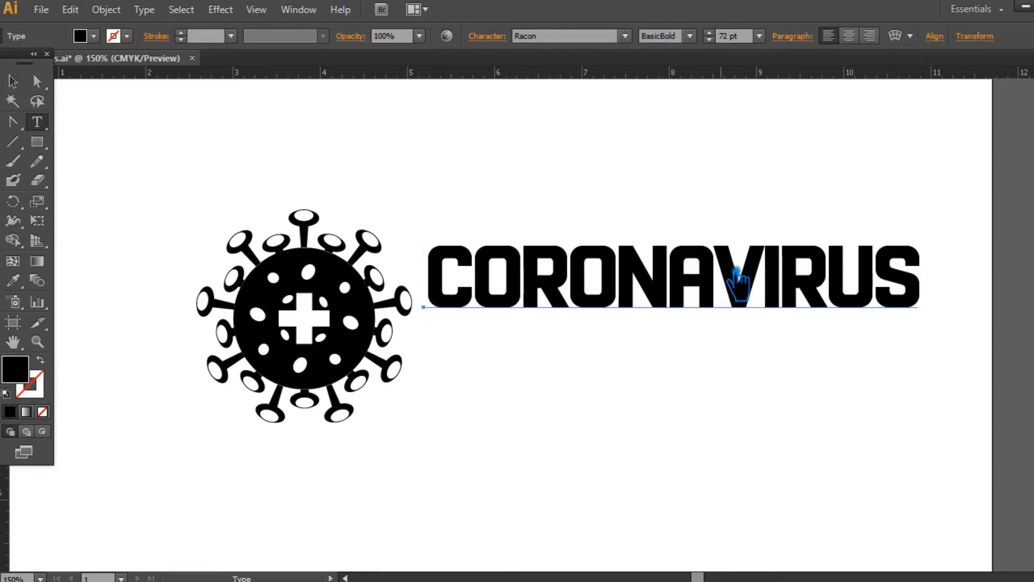
{"action": "left_click_drag", "start_coordinate": [734, 275], "coordinate": [945, 293]}
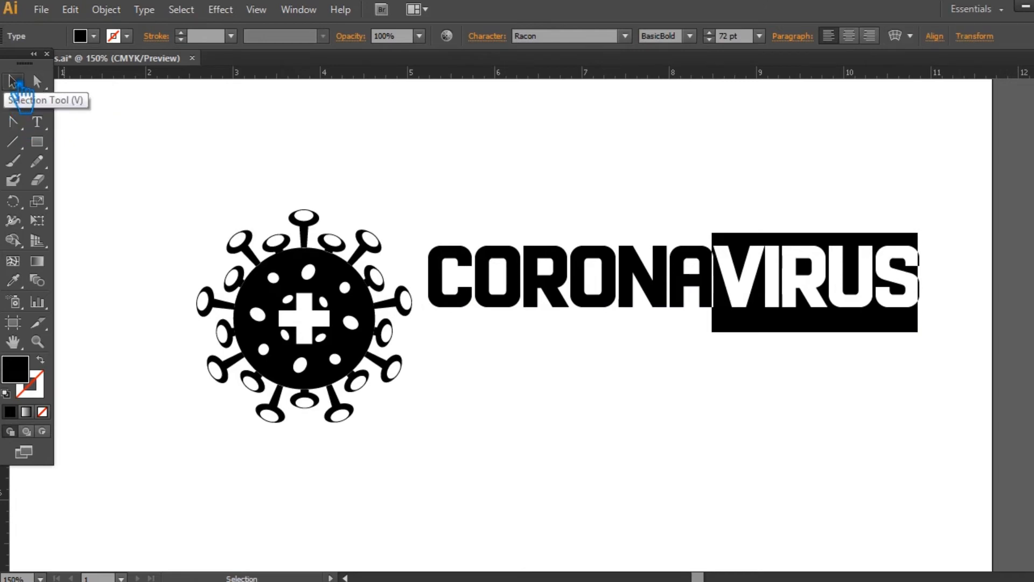
{"action": "left_click", "coordinate": [13, 81]}
{"action": "left_click", "coordinate": [719, 385]}
- Group the disc and all its spikes into a single icon
{"action": "left_click_drag", "start_coordinate": [369, 311], "coordinate": [304, 311]}
{"action": "key", "text": "ctrl+z"}
{"action": "left_click_drag", "start_coordinate": [407, 441], "coordinate": [180, 199]}
{"action": "key", "text": "ctrl+g"}
{"action": "left_click", "coordinate": [541, 417]}
- Move the icon and the CORONAVIRUS text about one inch to the left, keeping them side by side
{"action": "left_click_drag", "start_coordinate": [373, 352], "coordinate": [285, 350]}
{"action": "left_click_drag", "start_coordinate": [517, 306], "coordinate": [419, 308]}
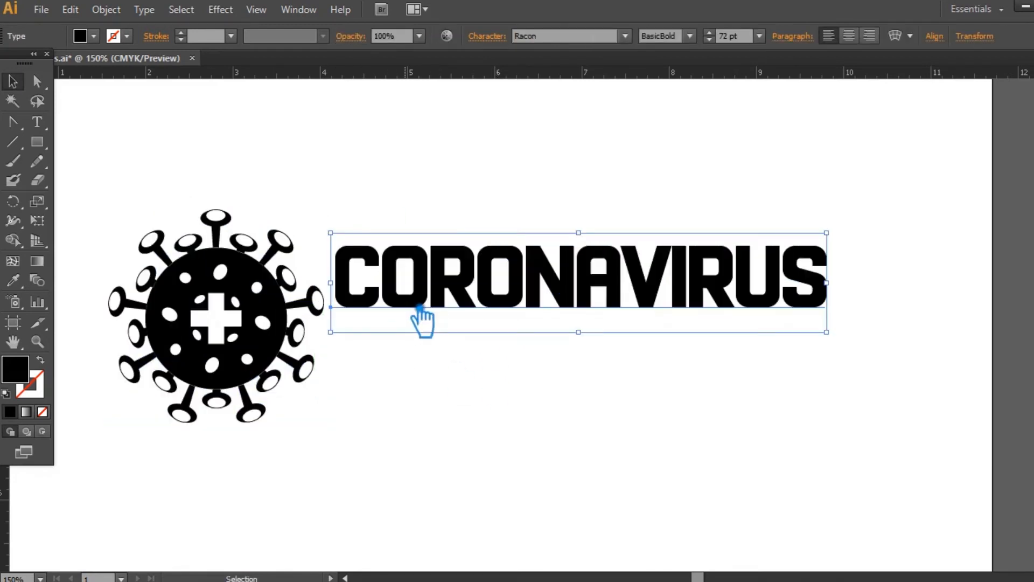
{"action": "left_click", "coordinate": [462, 407]}
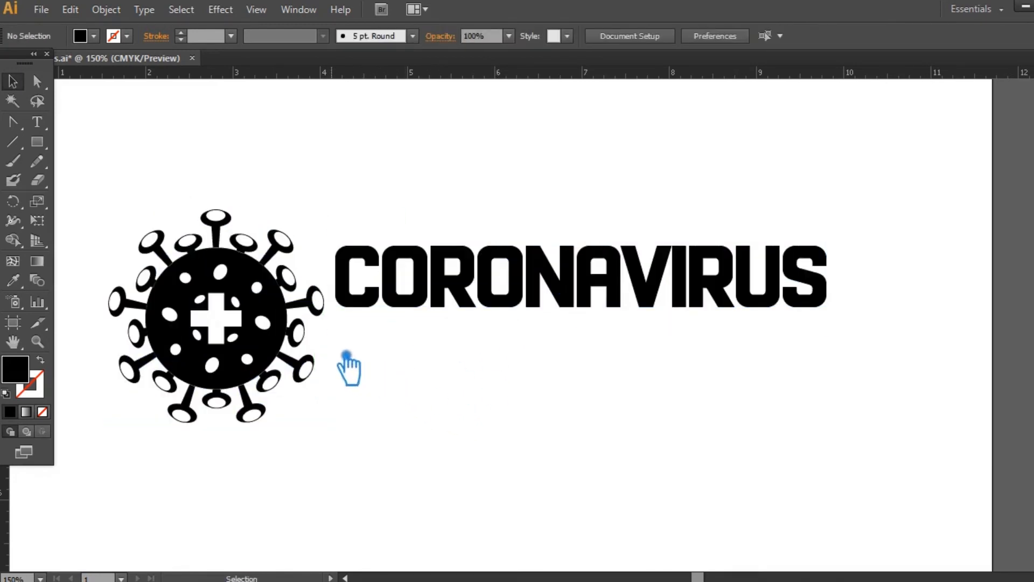
- Add the text TREATMENT AREA below CORONAVIRUS in the Racon font, Basic S style
{"action": "left_click", "coordinate": [43, 126]}
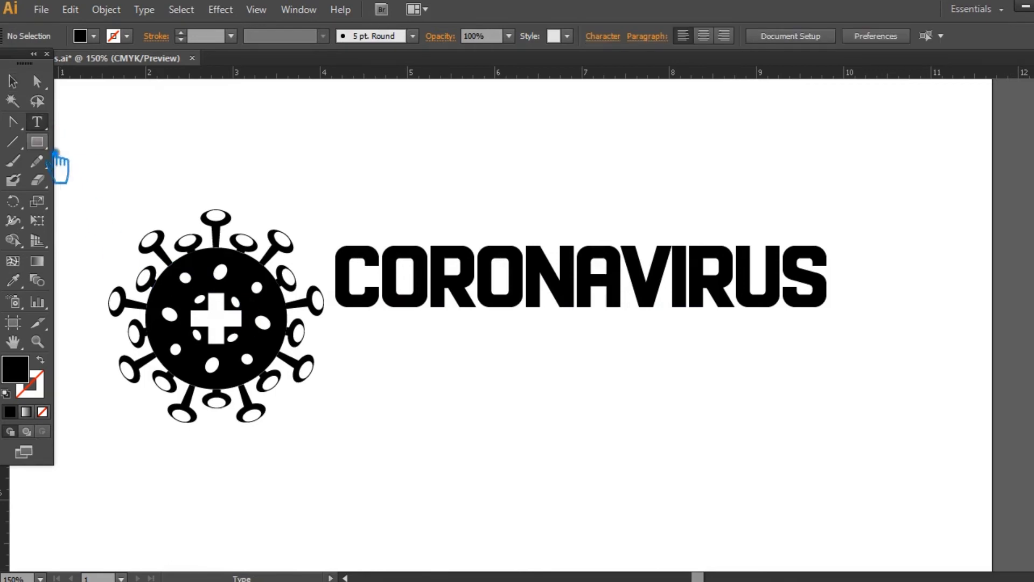
{"action": "left_click", "coordinate": [351, 384]}
{"action": "left_click", "coordinate": [690, 36]}
{"action": "left_click", "coordinate": [683, 87]}
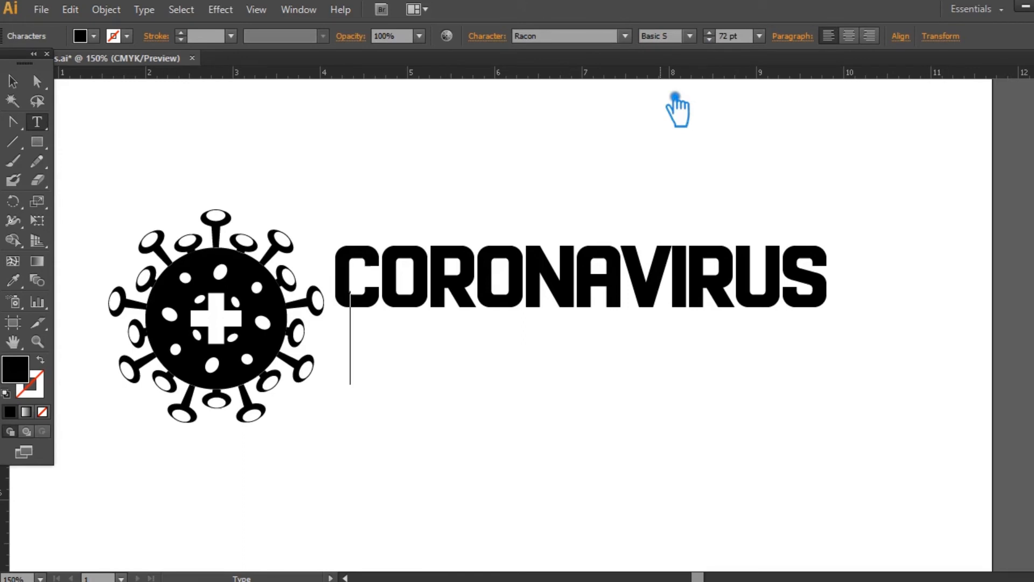
{"action": "type", "text": "TREA"}
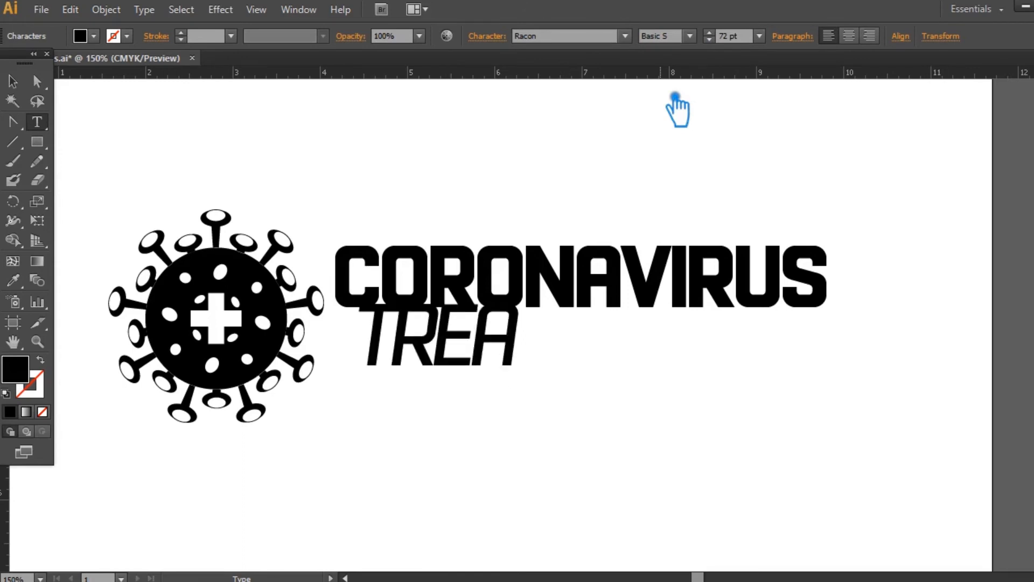
{"action": "type", "text": "TMENT AREA"}
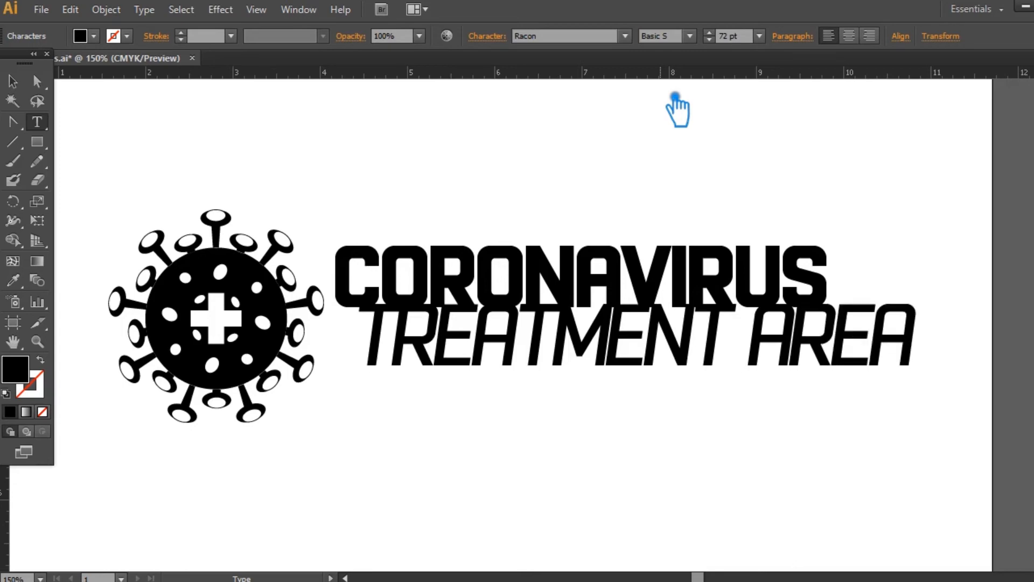
{"action": "left_click", "coordinate": [22, 84]}
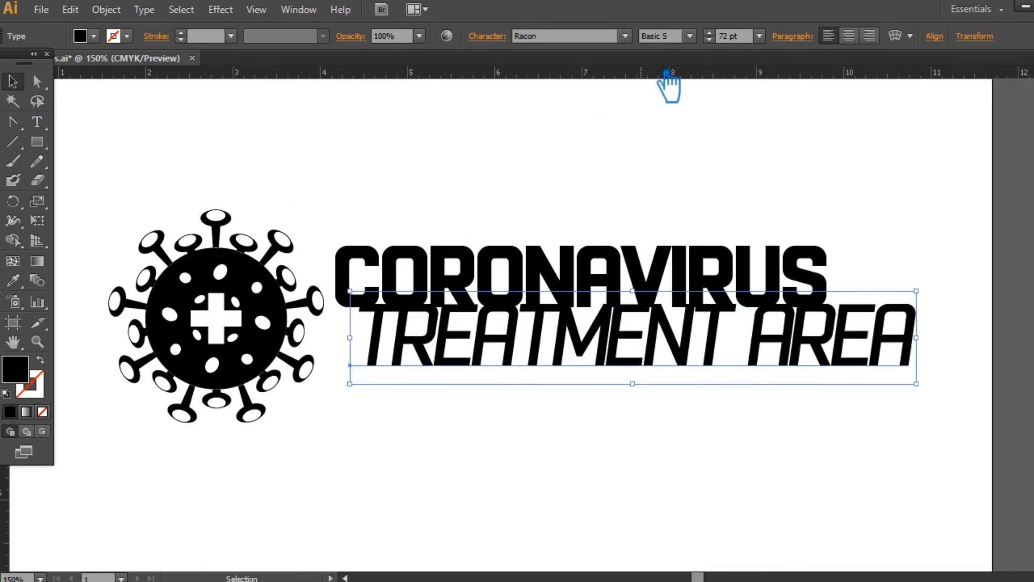
- Set the TREATMENT AREA text to the Basic style at 28 pt
{"action": "left_click", "coordinate": [689, 35]}
{"action": "left_click", "coordinate": [706, 54]}
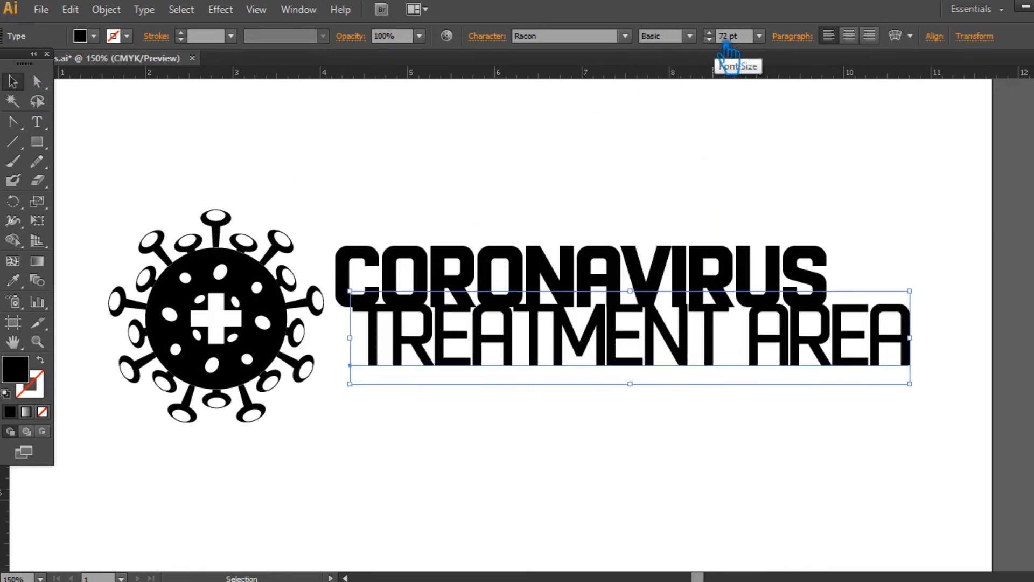
{"action": "scroll", "coordinate": [726, 47], "scroll_direction": "down", "scroll_amount": 20}
{"action": "scroll", "coordinate": [728, 54], "scroll_direction": "down", "scroll_amount": 10}
{"action": "scroll", "coordinate": [726, 51], "scroll_direction": "down", "scroll_amount": 5}
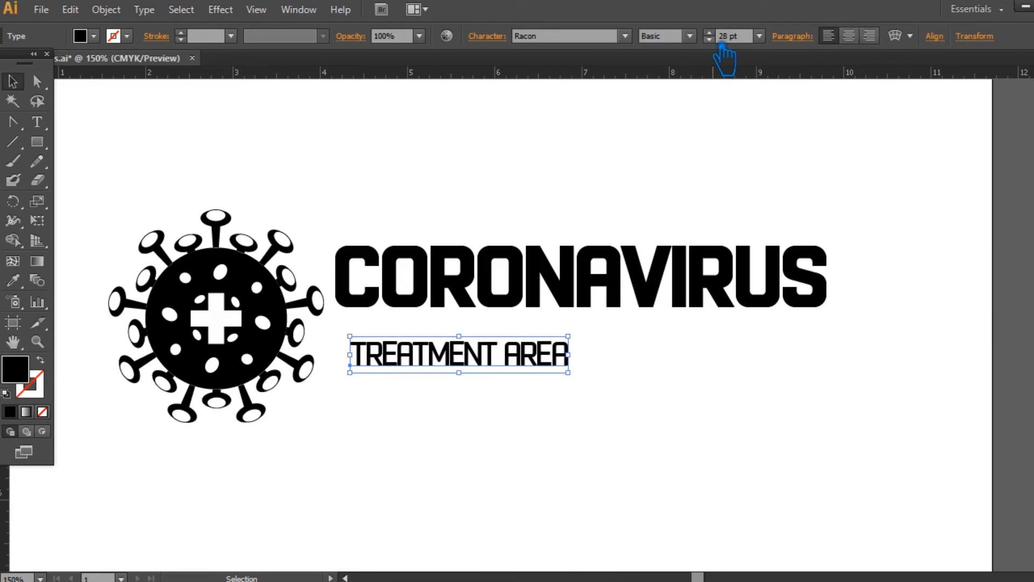
- Set the tracking of the TREATMENT AREA text to 300
{"action": "left_click", "coordinate": [487, 36]}
{"action": "left_click", "coordinate": [493, 131]}
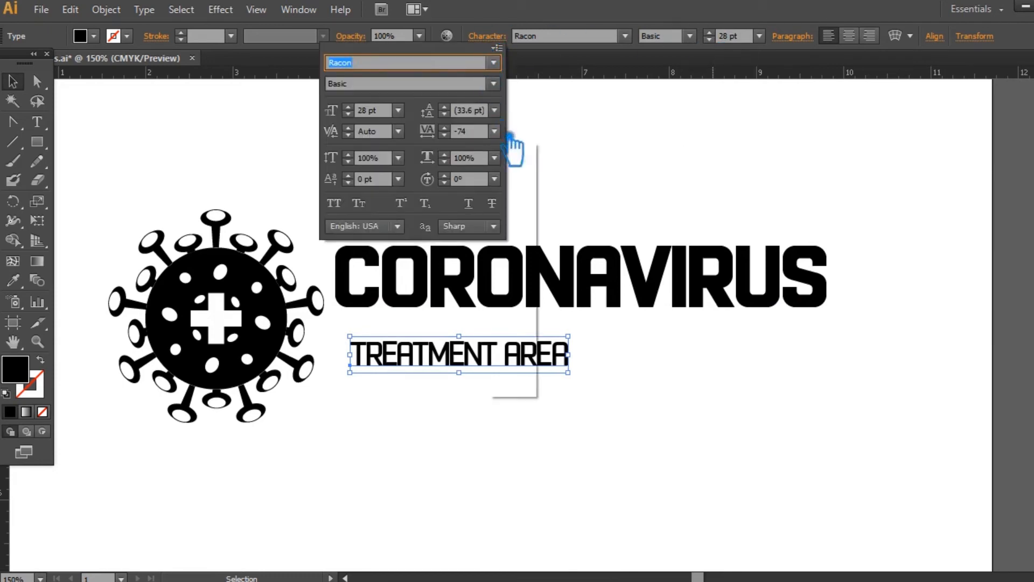
{"action": "left_click", "coordinate": [527, 387]}
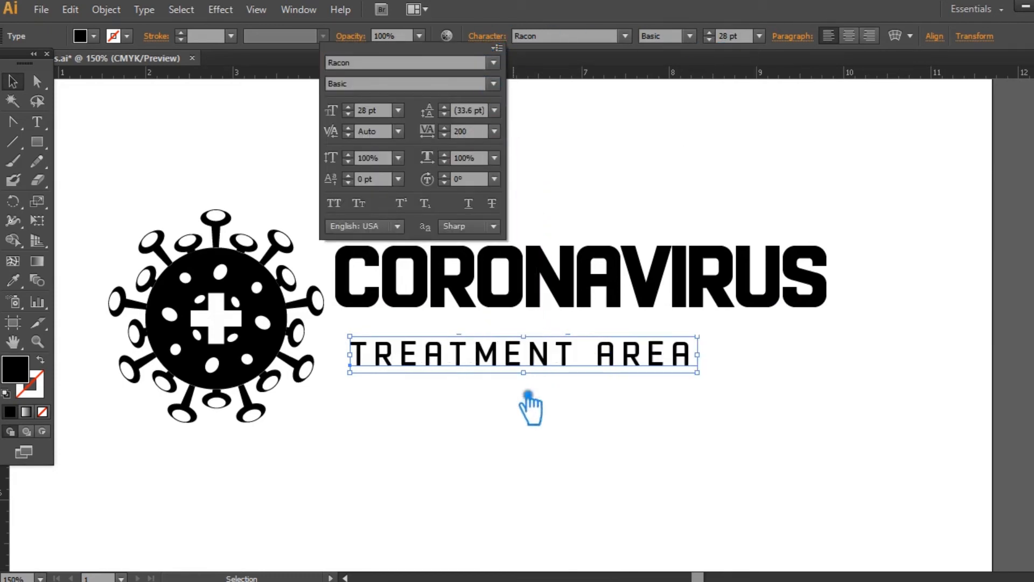
{"action": "double_click", "coordinate": [462, 131]}
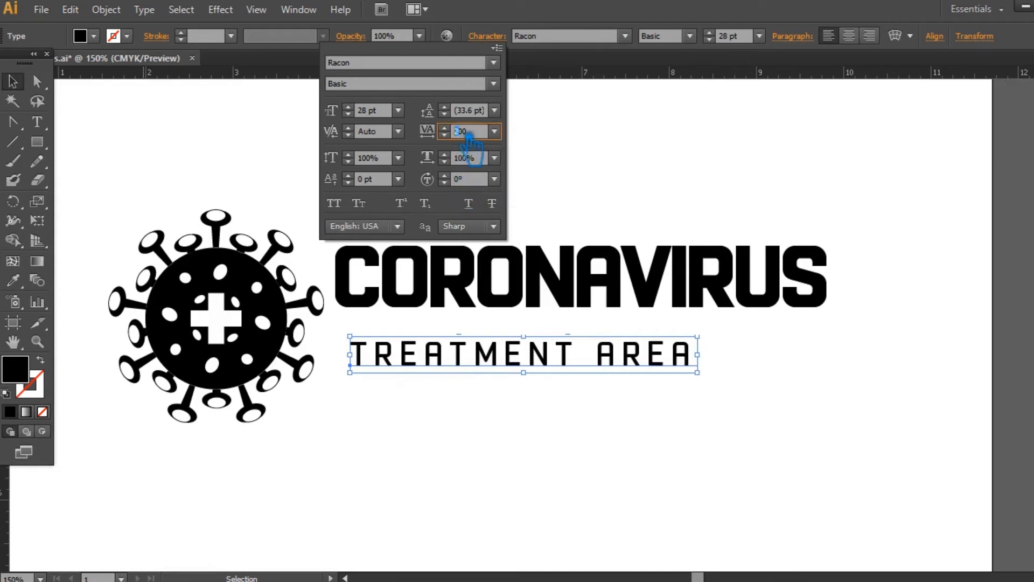
{"action": "type", "text": "300"}
{"action": "key", "text": "Return"}
{"action": "left_click", "coordinate": [798, 362]}
{"action": "left_click", "coordinate": [697, 362]}
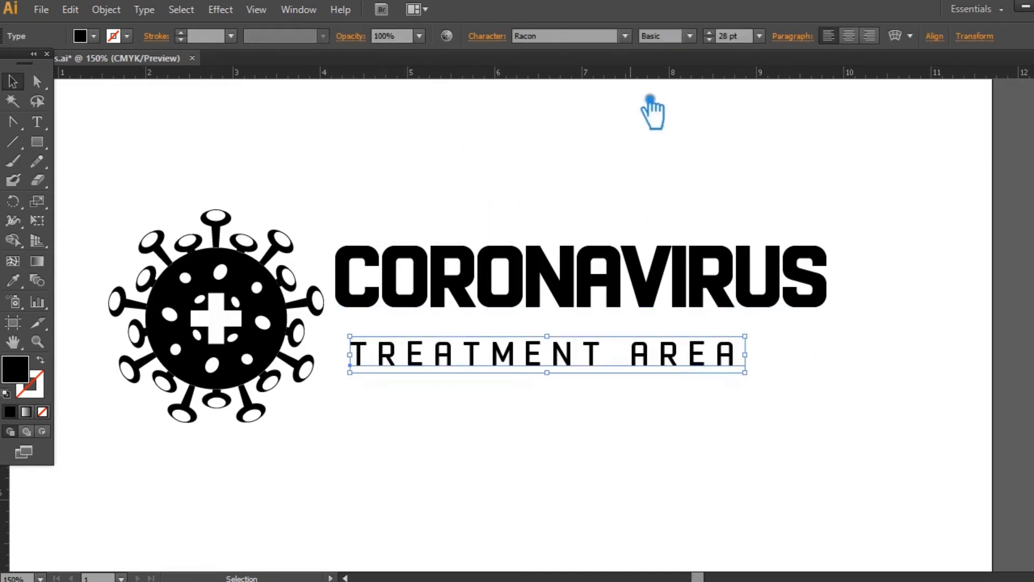
- Try the BasicBold S and Extras styles on the TREATMENT AREA text, and set it to OldBasic
{"action": "left_click", "coordinate": [689, 35]}
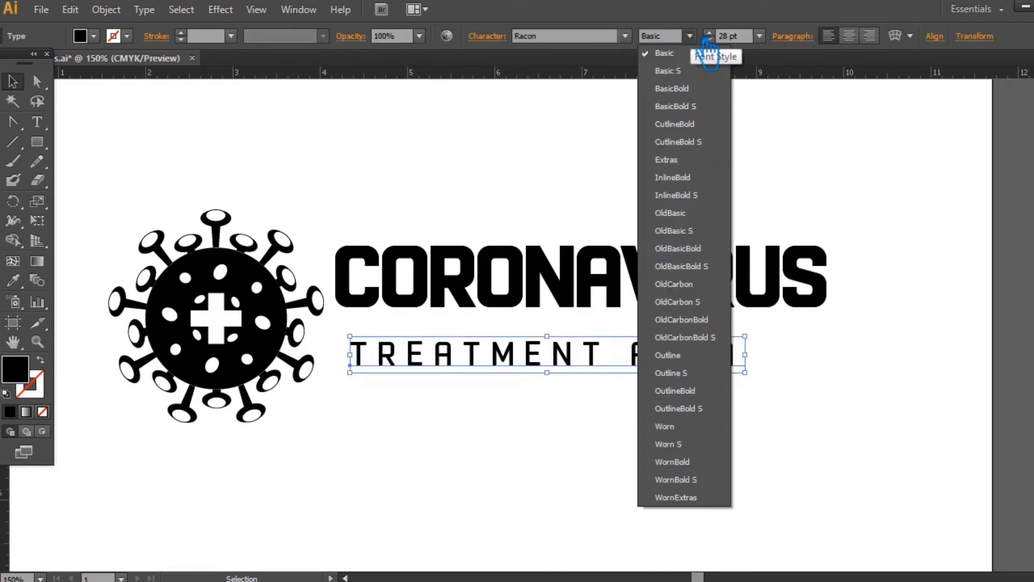
{"action": "left_click", "coordinate": [708, 108]}
{"action": "left_click", "coordinate": [691, 37]}
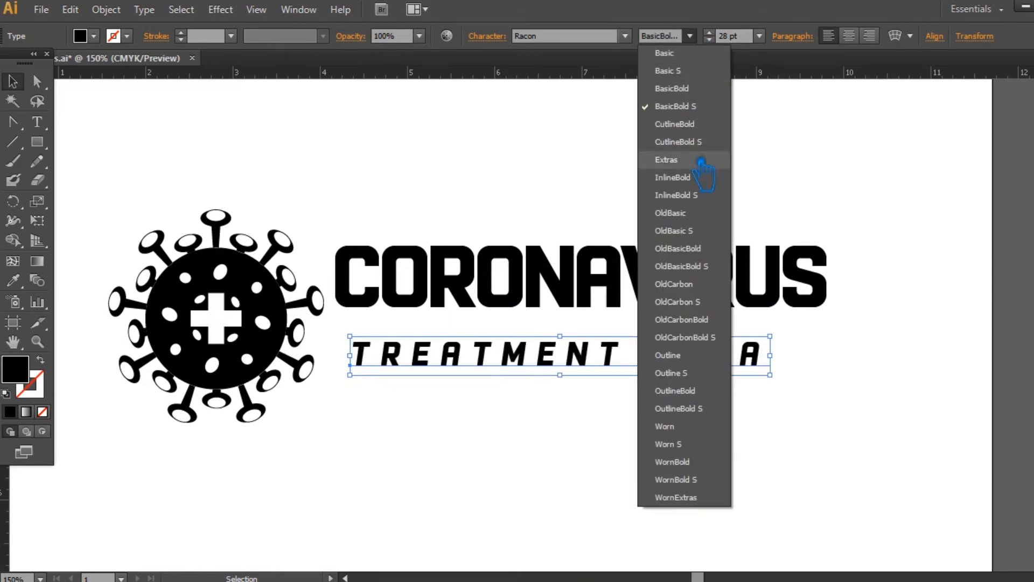
{"action": "left_click", "coordinate": [700, 159]}
{"action": "left_click", "coordinate": [691, 36]}
{"action": "left_click", "coordinate": [700, 214]}
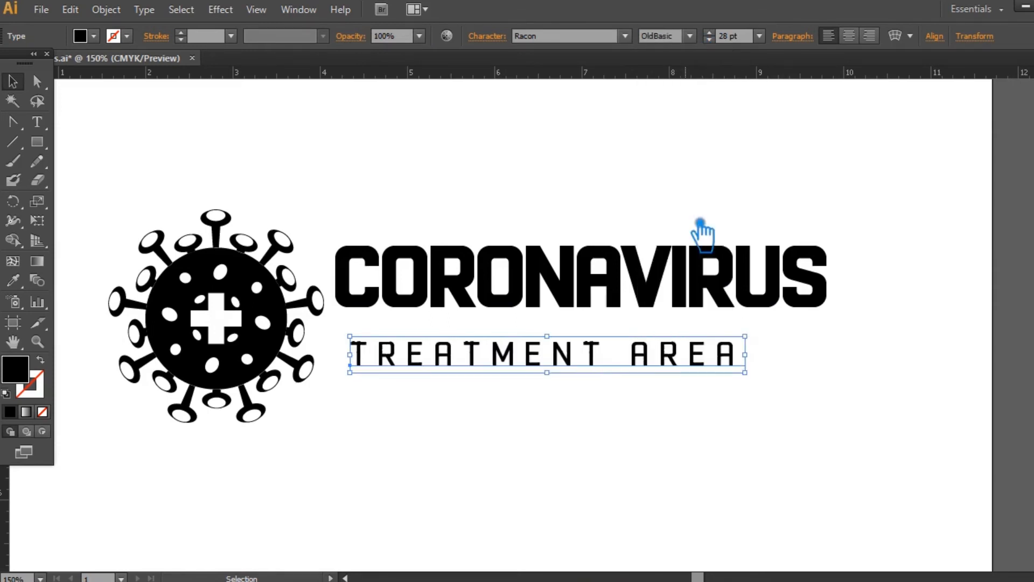
{"action": "left_click", "coordinate": [647, 191]}
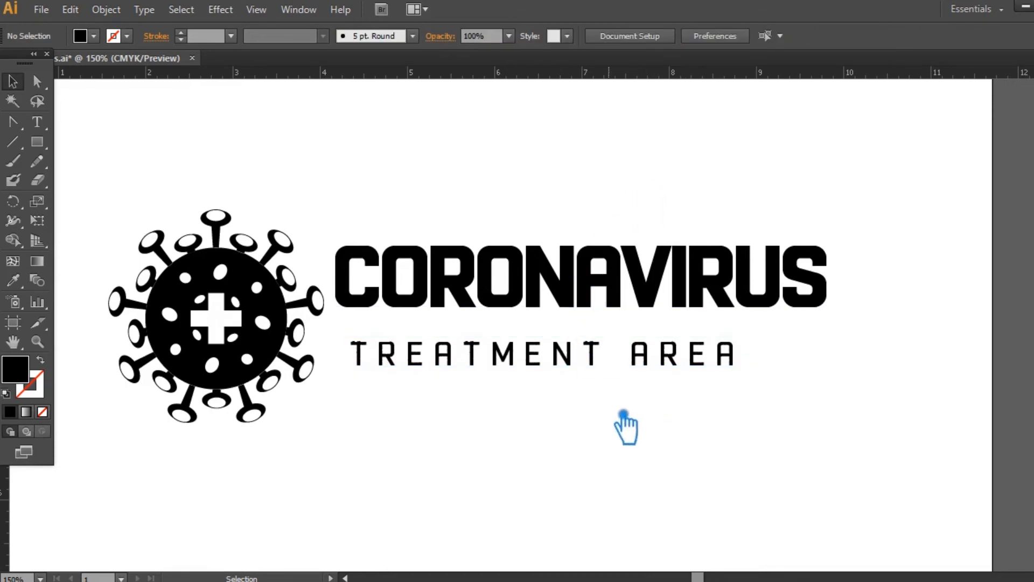
- Widen the tracking of the TREATMENT AREA text so it spans more of the width of CORONAVIRUS
{"action": "key", "text": "ctrl+equal"}
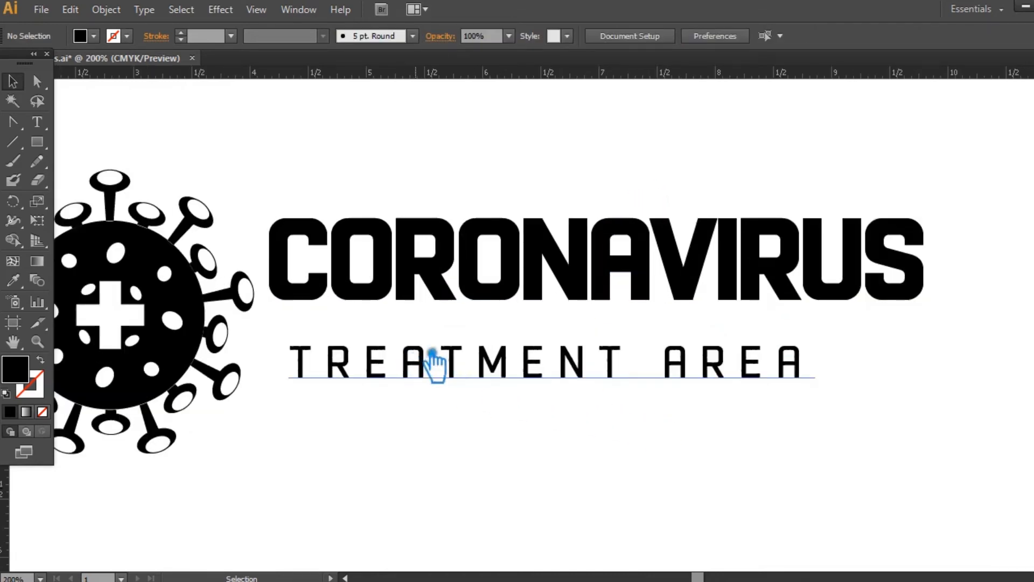
{"action": "left_click", "coordinate": [599, 388]}
{"action": "left_click", "coordinate": [486, 35]}
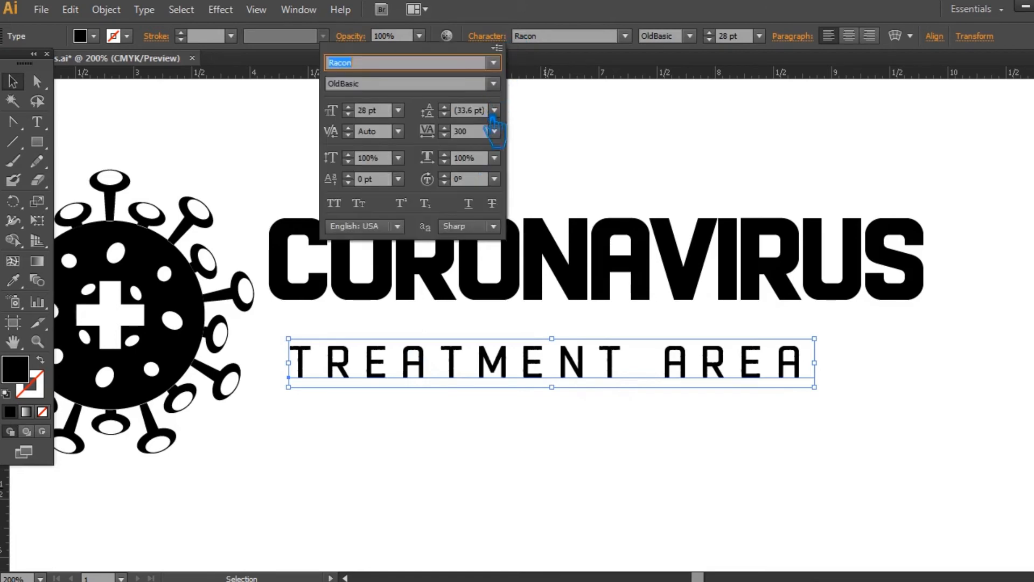
{"action": "left_click", "coordinate": [469, 131]}
{"action": "key", "text": "Return"}
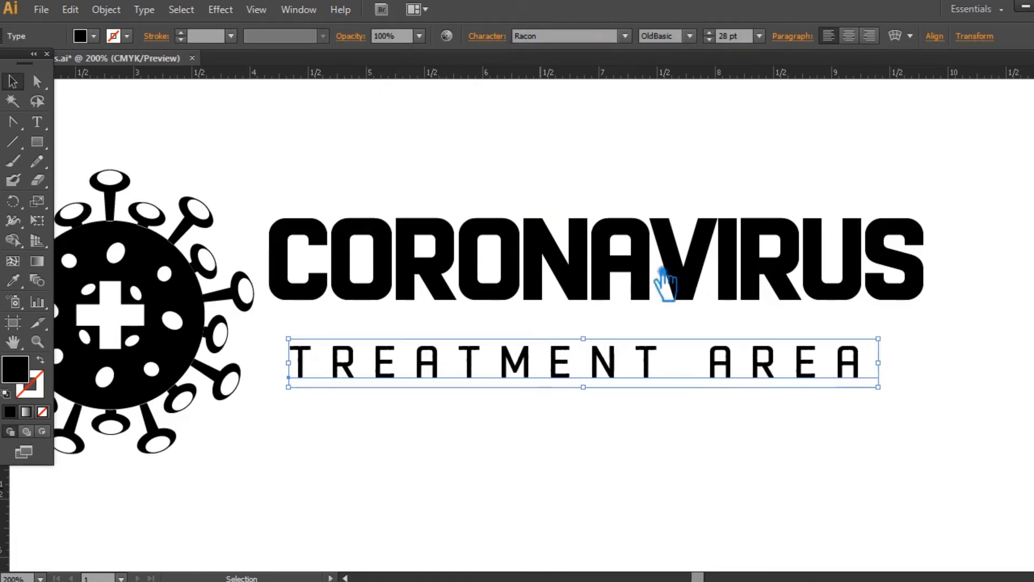
- Remove the extra tracking after the final letter A of TREATMENT AREA
{"action": "left_click", "coordinate": [37, 121]}
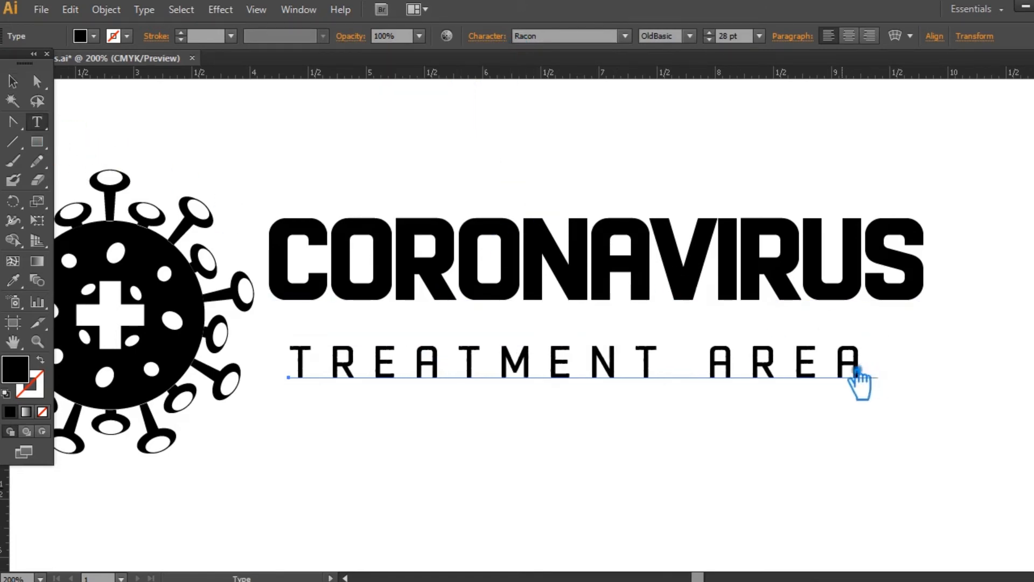
{"action": "left_click_drag", "start_coordinate": [856, 372], "coordinate": [907, 393]}
{"action": "left_click", "coordinate": [486, 36]}
{"action": "left_click", "coordinate": [494, 131]}
{"action": "left_click", "coordinate": [532, 232]}
{"action": "left_click", "coordinate": [12, 81]}
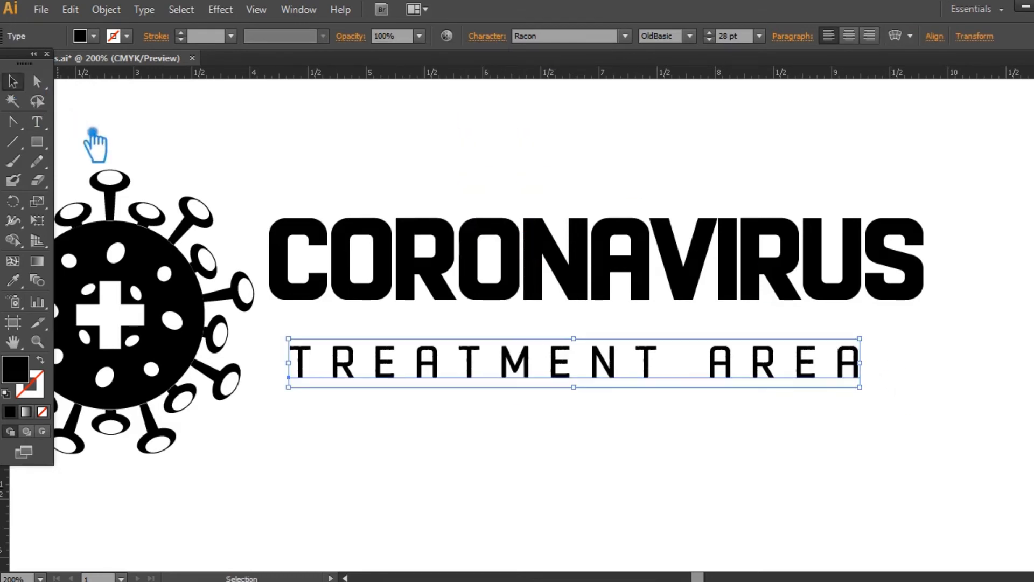
{"action": "left_click", "coordinate": [840, 474]}
- Move the TREATMENT AREA text up and slightly left so it sits closely beneath CORONAVIRUS
{"action": "key", "text": "ctrl+1"}
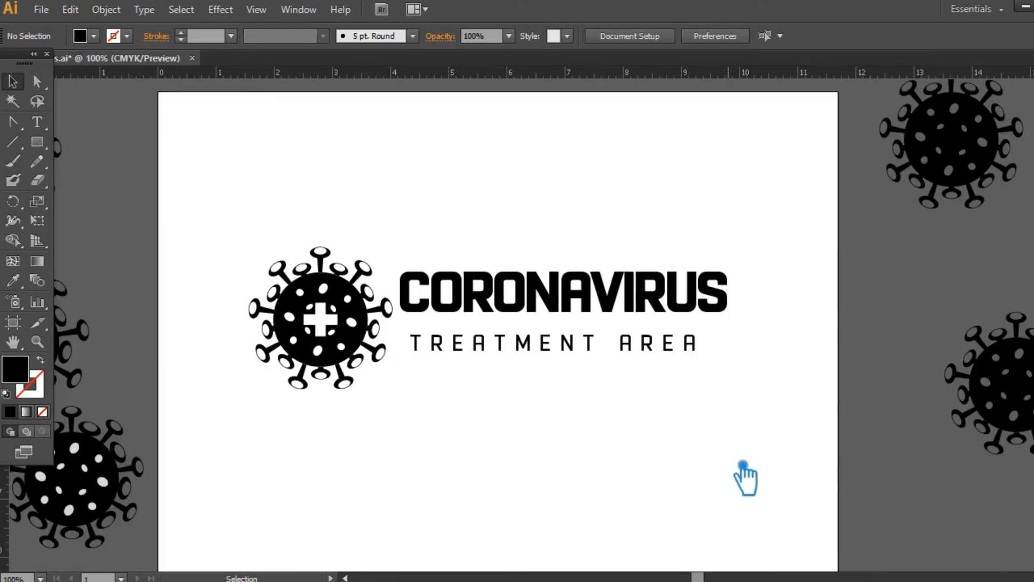
{"action": "left_click_drag", "start_coordinate": [567, 353], "coordinate": [566, 337]}
{"action": "left_click", "coordinate": [539, 425]}
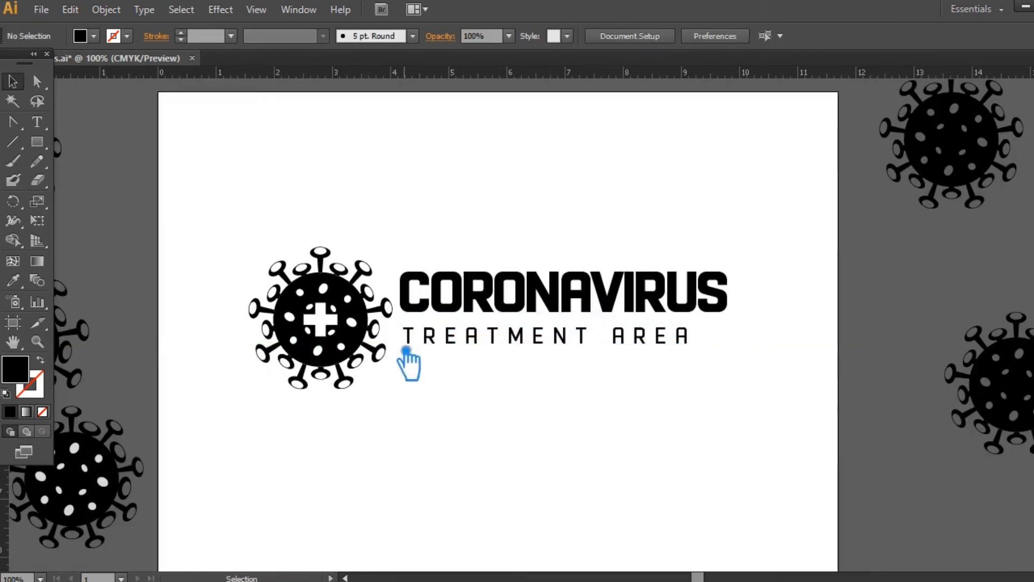
- Scale the whole logo, icon and both text lines, down to about 3.2 in wide around its centre
{"action": "left_click_drag", "start_coordinate": [678, 431], "coordinate": [249, 215]}
{"action": "left_click_drag", "start_coordinate": [727, 389], "coordinate": [580, 344]}
{"action": "left_click", "coordinate": [686, 340]}
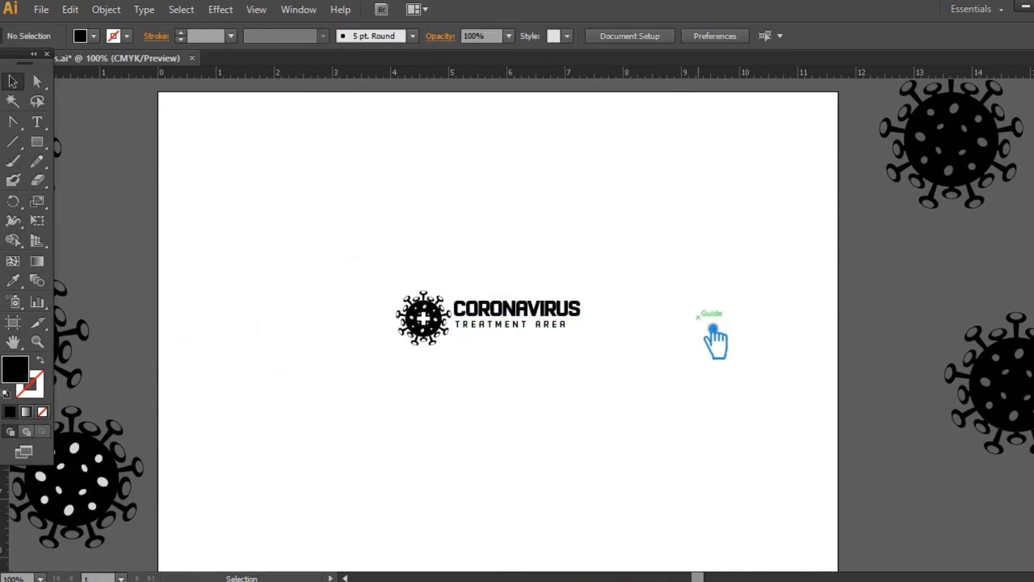
- Align the CORONAVIRUS and TREATMENT AREA text objects by their left edges
{"action": "left_click", "coordinate": [37, 342]}
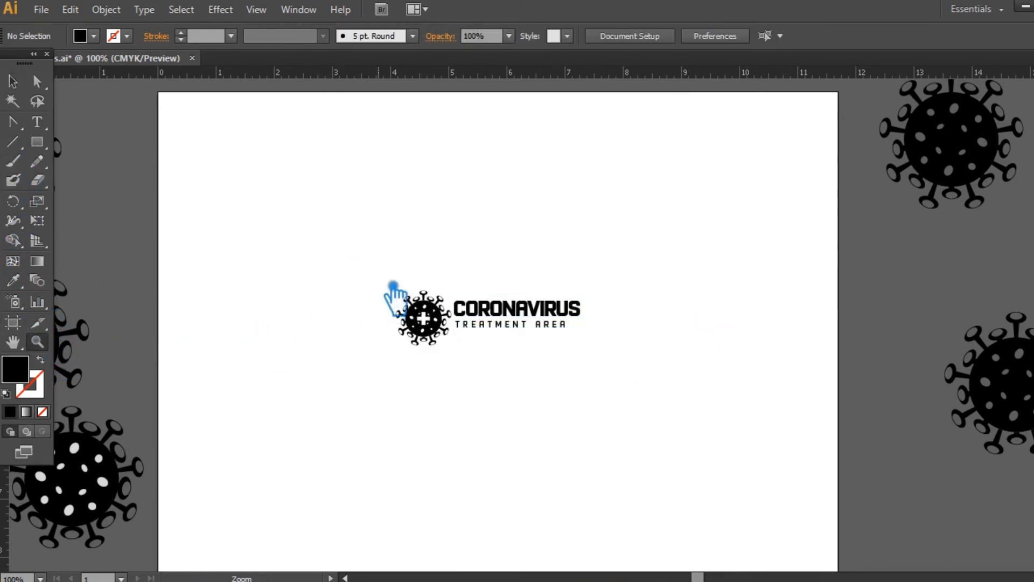
{"action": "left_click_drag", "start_coordinate": [377, 267], "coordinate": [535, 365]}
{"action": "left_click", "coordinate": [613, 398]}
{"action": "left_click_drag", "start_coordinate": [841, 463], "coordinate": [474, 253]}
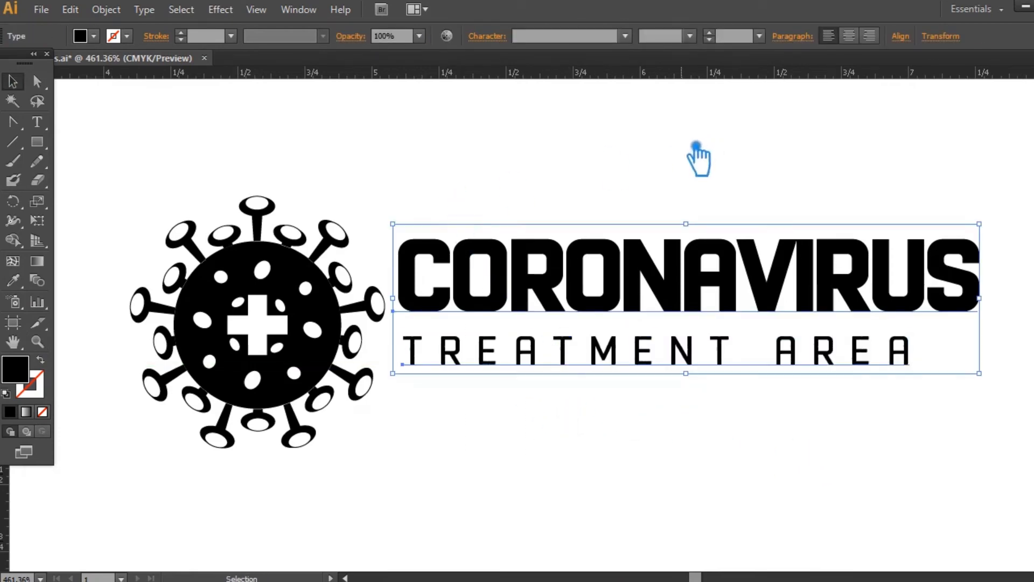
{"action": "left_click", "coordinate": [917, 43]}
{"action": "left_click", "coordinate": [738, 79]}
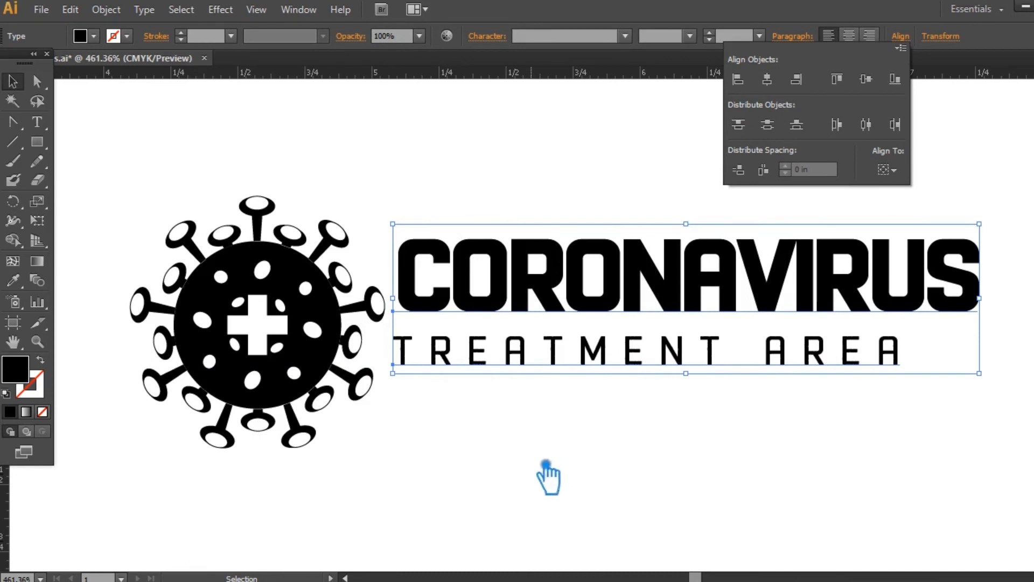
{"action": "left_click", "coordinate": [547, 464]}
- Try a tracking of -100 on the letter C of CORONAVIRUS
{"action": "left_click", "coordinate": [38, 124]}
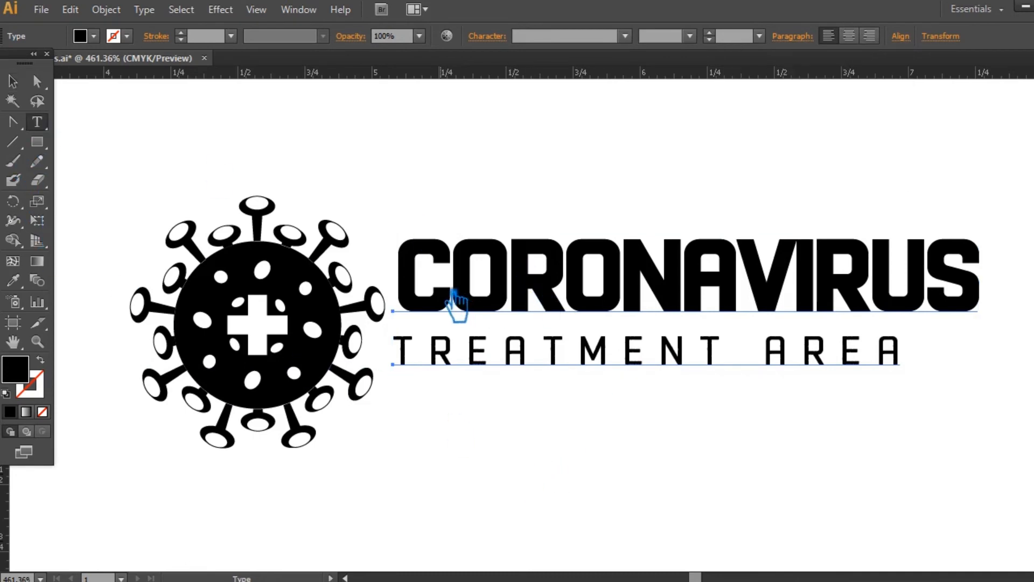
{"action": "left_click_drag", "start_coordinate": [454, 294], "coordinate": [404, 288]}
{"action": "left_click", "coordinate": [496, 46]}
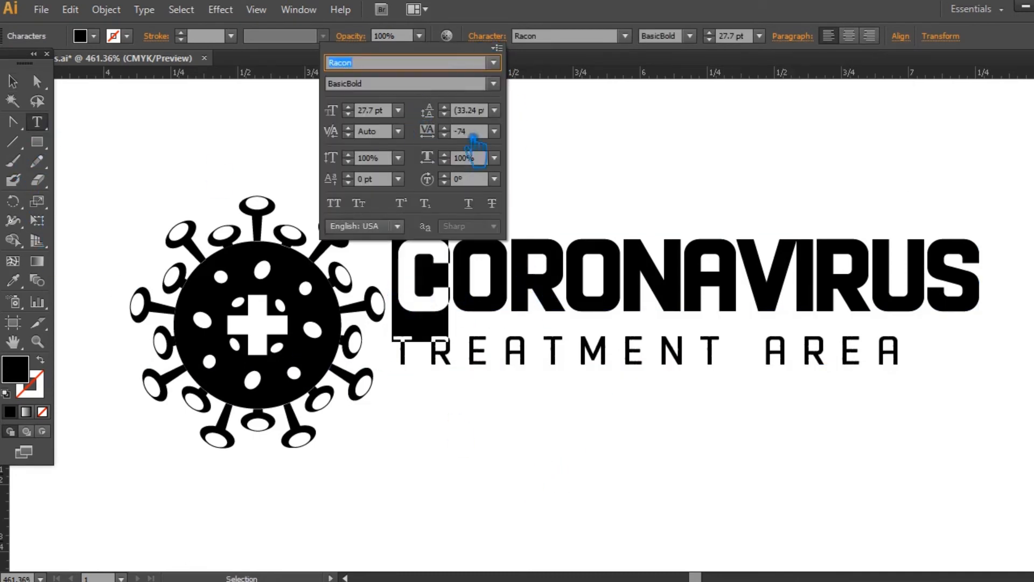
{"action": "left_click", "coordinate": [510, 141]}
{"action": "left_click", "coordinate": [512, 149]}
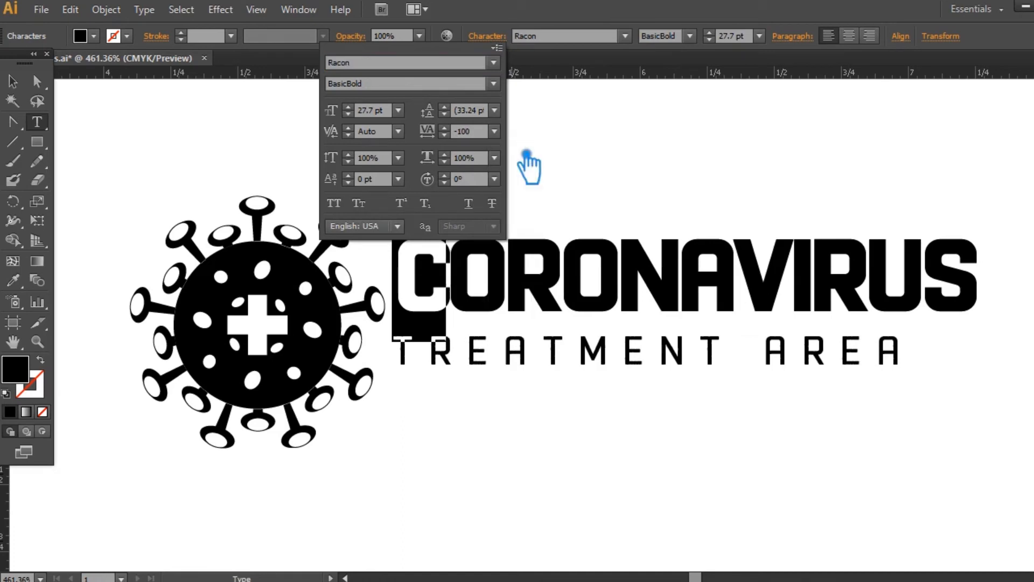
{"action": "key", "text": "ctrl+z"}
{"action": "left_click", "coordinate": [13, 81]}
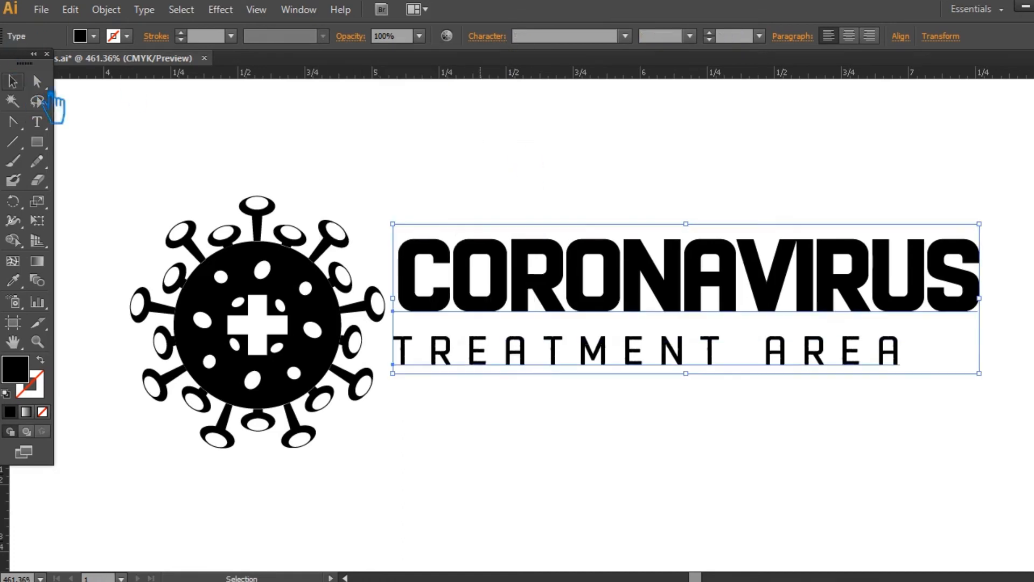
{"action": "left_click", "coordinate": [382, 159]}
- Place a vertical ruler guide exactly at the left edge of the letter C in CORONAVIRUS
{"action": "left_click_drag", "start_coordinate": [19, 490], "coordinate": [411, 301]}
{"action": "key", "text": "ctrl+plus"}
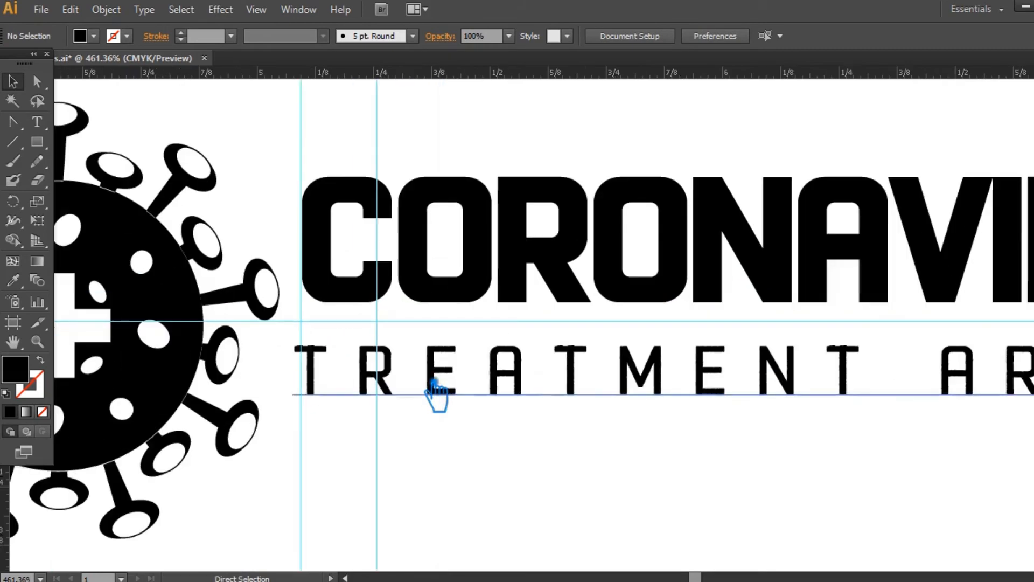
{"action": "key", "text": "ctrl+z"}
{"action": "key", "text": "ctrl+plus"}
{"action": "left_click_drag", "start_coordinate": [246, 189], "coordinate": [585, 306]}
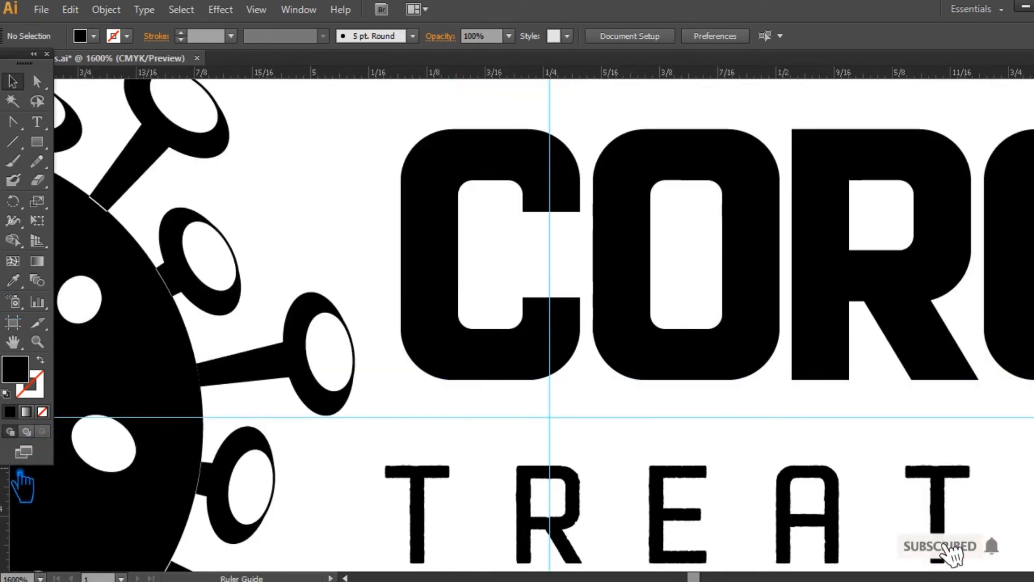
{"action": "left_click_drag", "start_coordinate": [8, 493], "coordinate": [400, 324]}
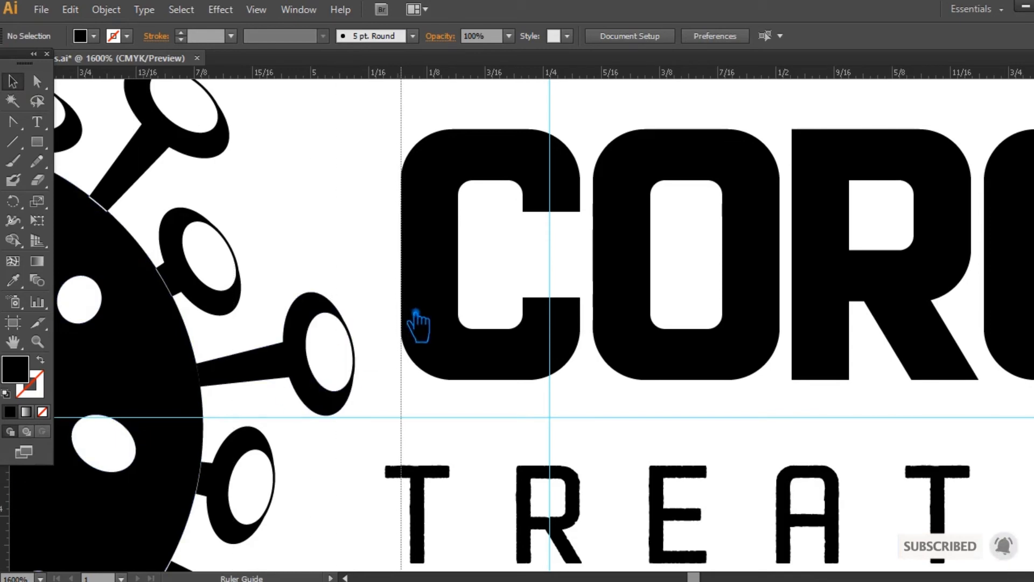
- Move TREATMENT AREA so its first T starts on the guide at the C's left edge, and set its style to Basic
{"action": "left_click", "coordinate": [427, 482]}
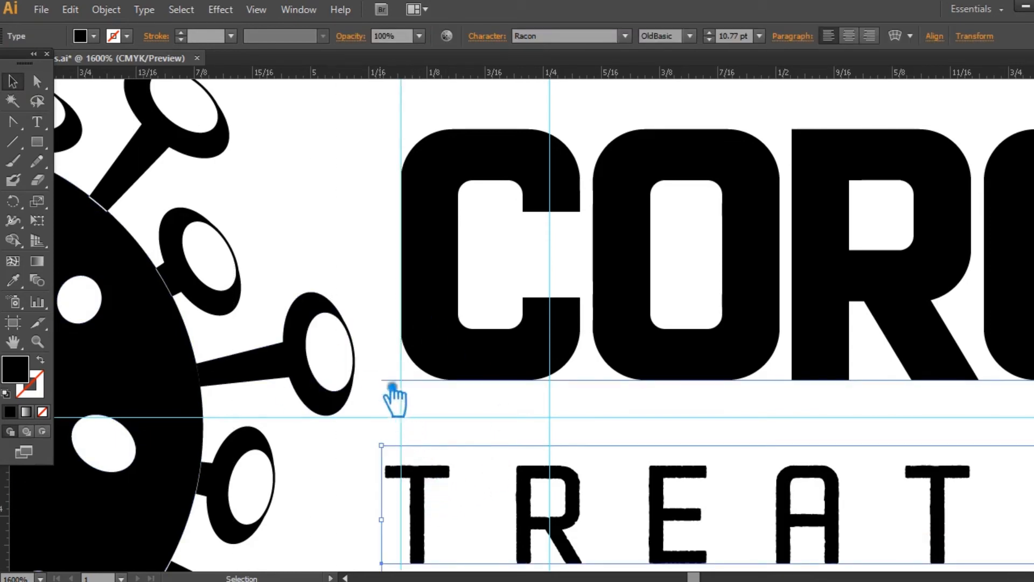
{"action": "left_click", "coordinate": [372, 492]}
{"action": "left_click_drag", "start_coordinate": [445, 487], "coordinate": [436, 491]}
{"action": "left_click", "coordinate": [691, 36]}
{"action": "left_click", "coordinate": [687, 71]}
{"action": "left_click", "coordinate": [372, 195]}
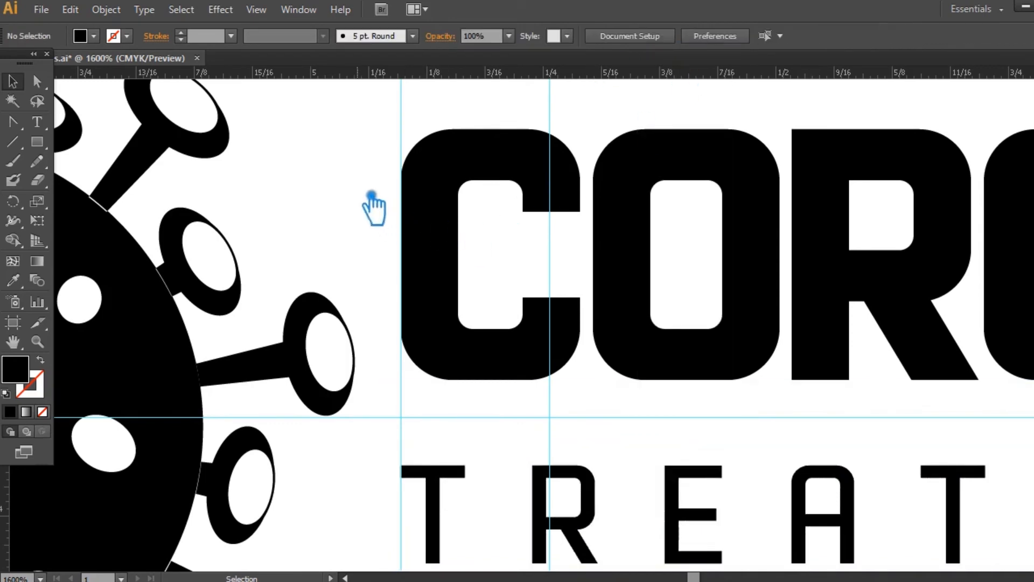
- Enlarge the virus icon to about 1.06 in wide, growing up and left from its corner nearest the text
{"action": "key", "text": "ctrl+minus"}
{"action": "key", "text": "ctrl+minus"}
{"action": "key", "text": "ctrl+minus"}
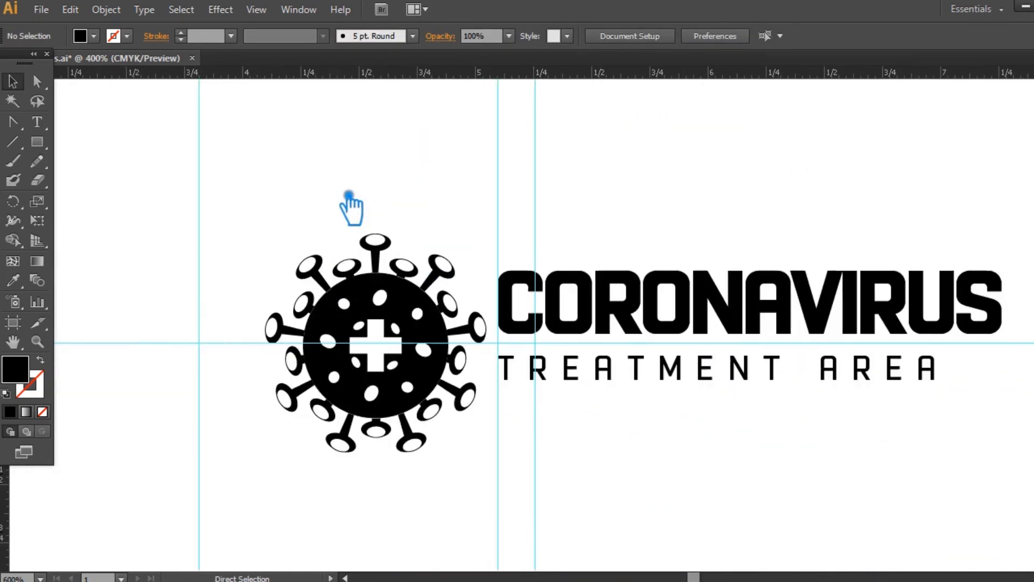
{"action": "left_click_drag", "start_coordinate": [486, 221], "coordinate": [419, 204]}
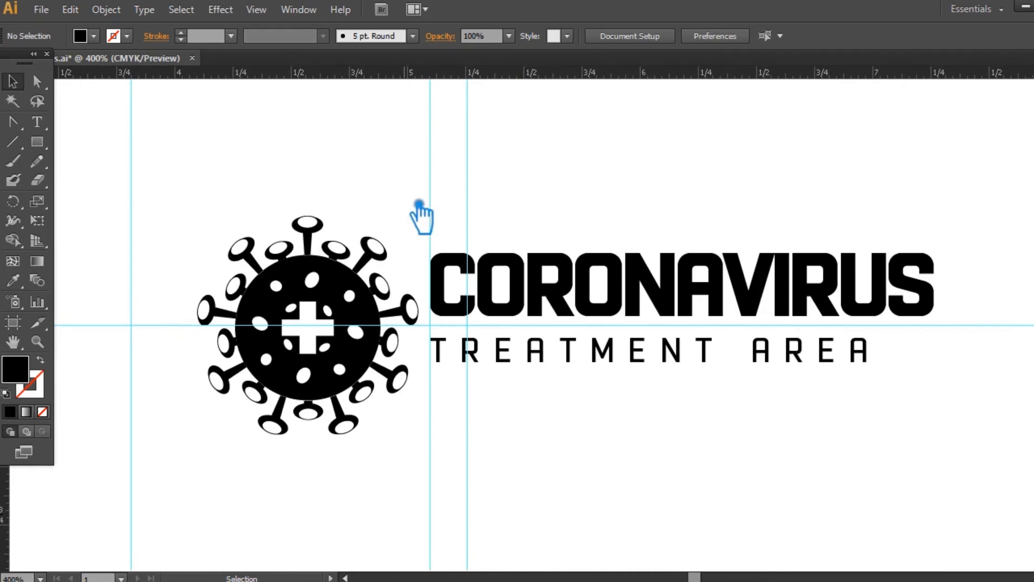
{"action": "left_click", "coordinate": [343, 284]}
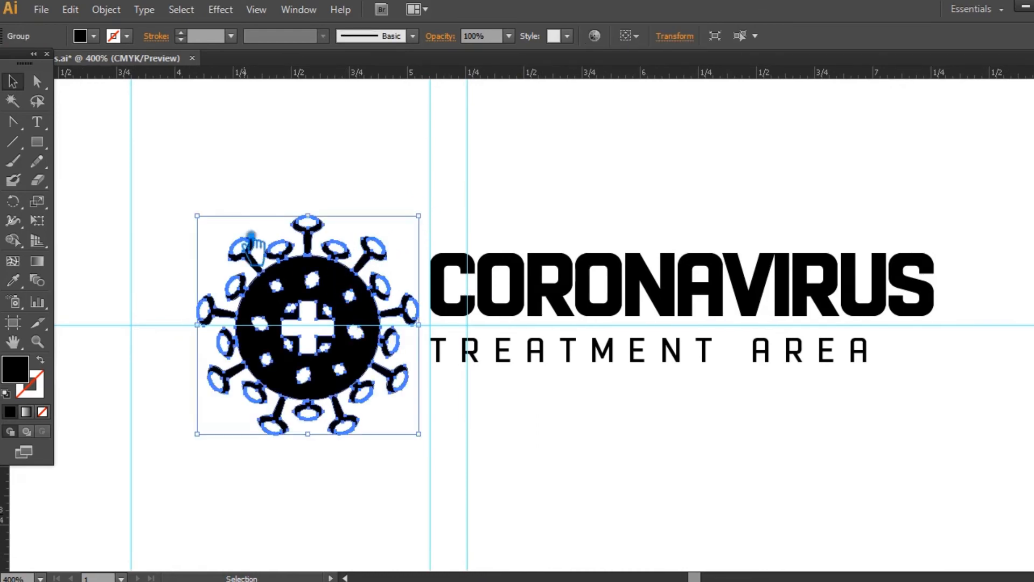
{"action": "left_click_drag", "start_coordinate": [196, 214], "coordinate": [186, 191]}
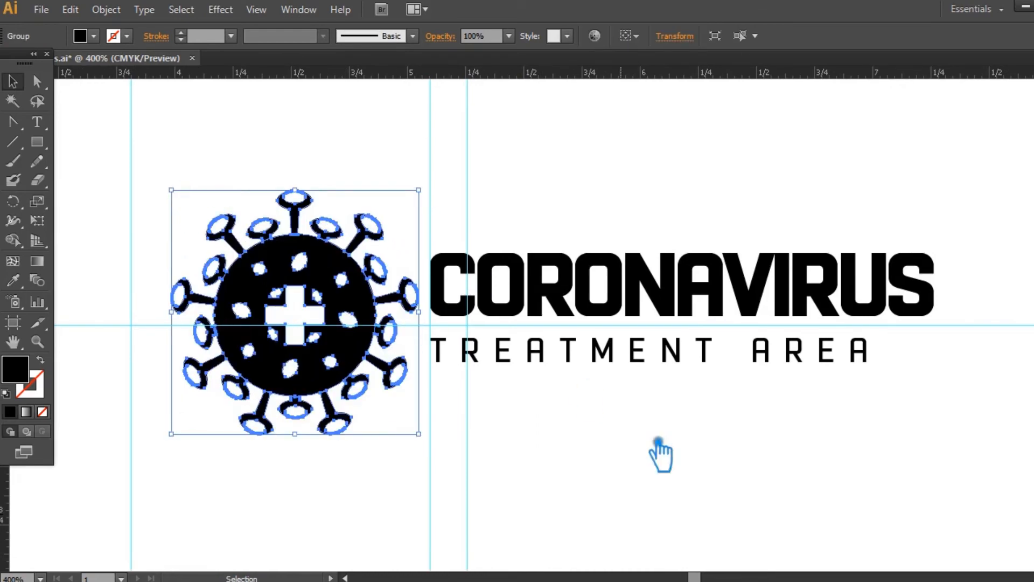
{"action": "left_click", "coordinate": [619, 421]}
{"action": "left_click", "coordinate": [671, 358]}
{"action": "left_click", "coordinate": [619, 306], "text": "shift"}
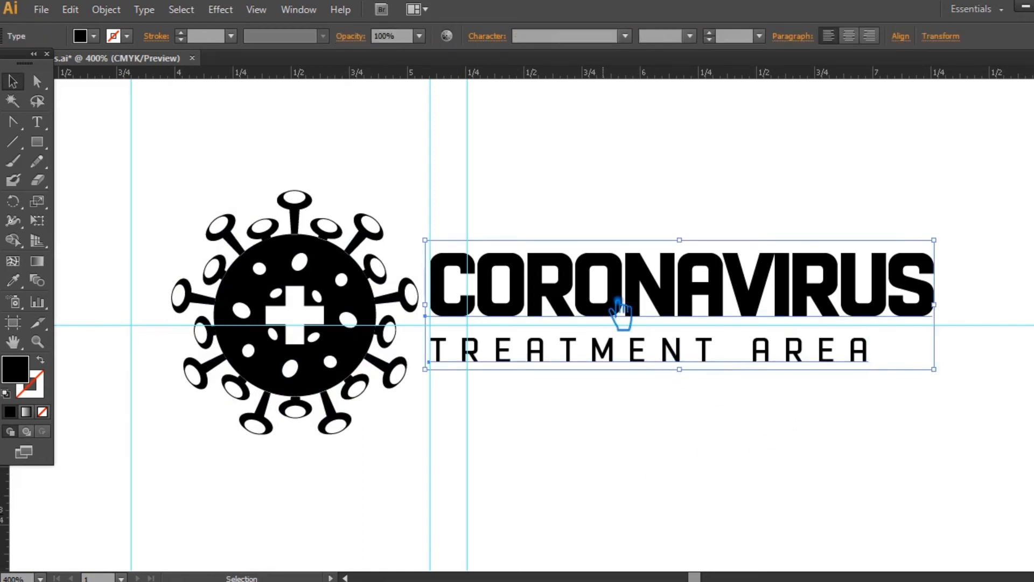
{"action": "left_click", "coordinate": [702, 467]}
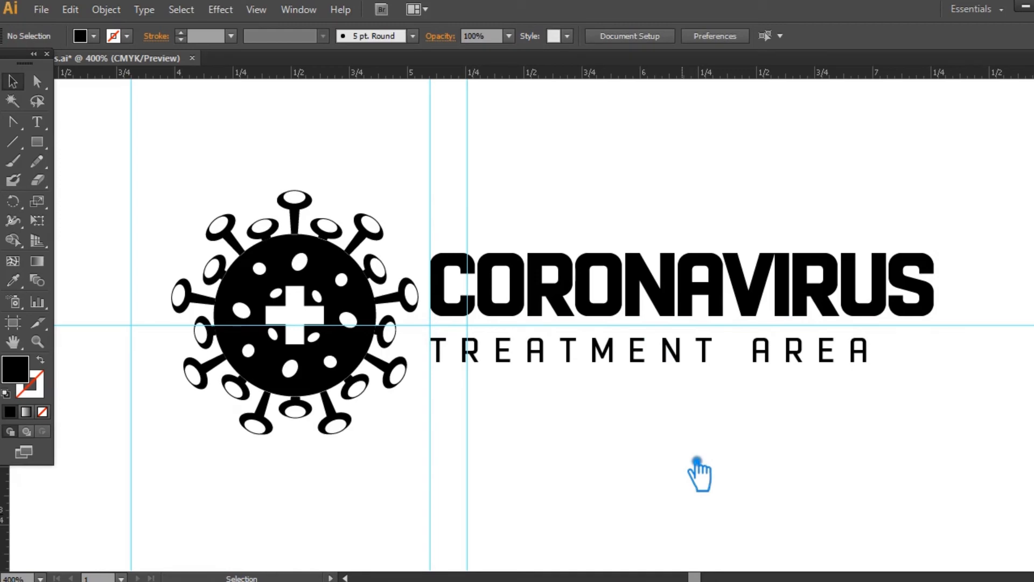
- Set the tracking of the TREATMENT AREA text to 200
{"action": "left_click", "coordinate": [656, 358]}
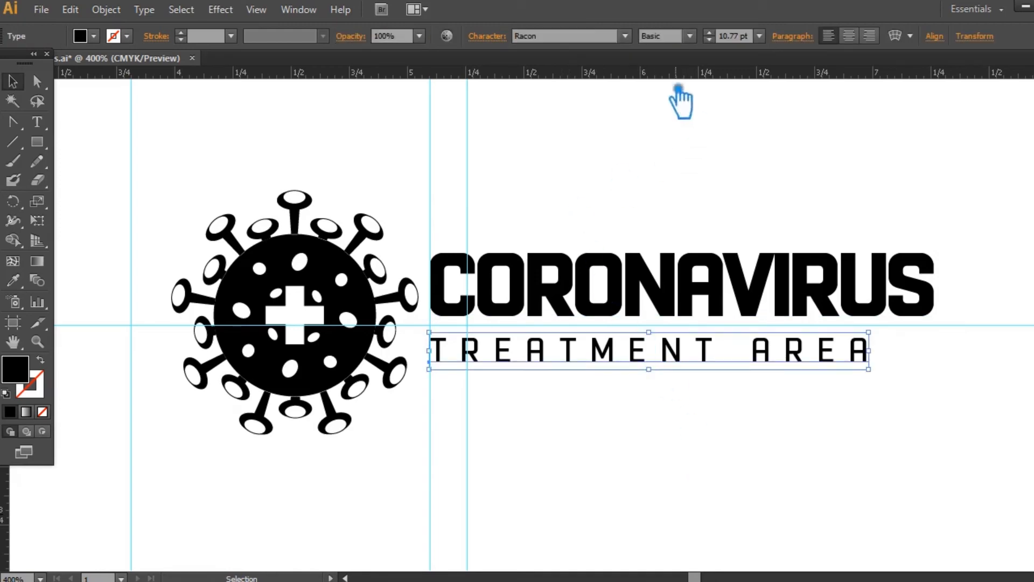
{"action": "left_click", "coordinate": [499, 42]}
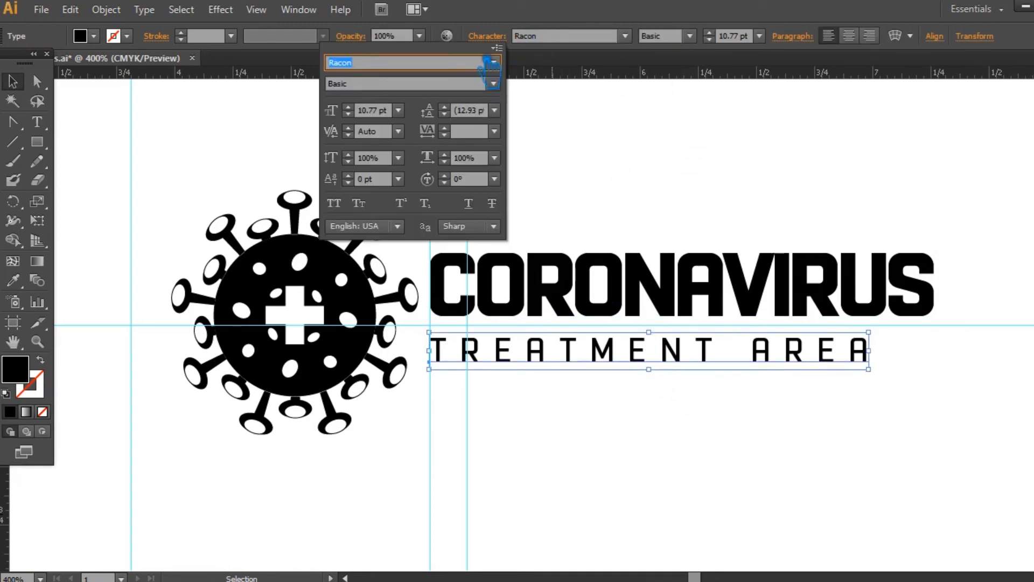
{"action": "left_click", "coordinate": [495, 132]}
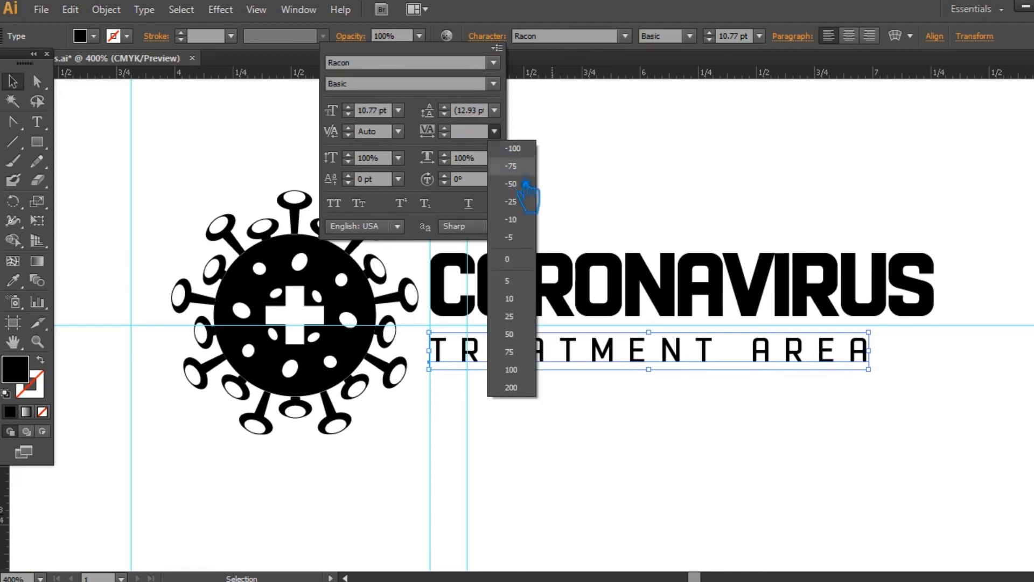
{"action": "left_click", "coordinate": [516, 260]}
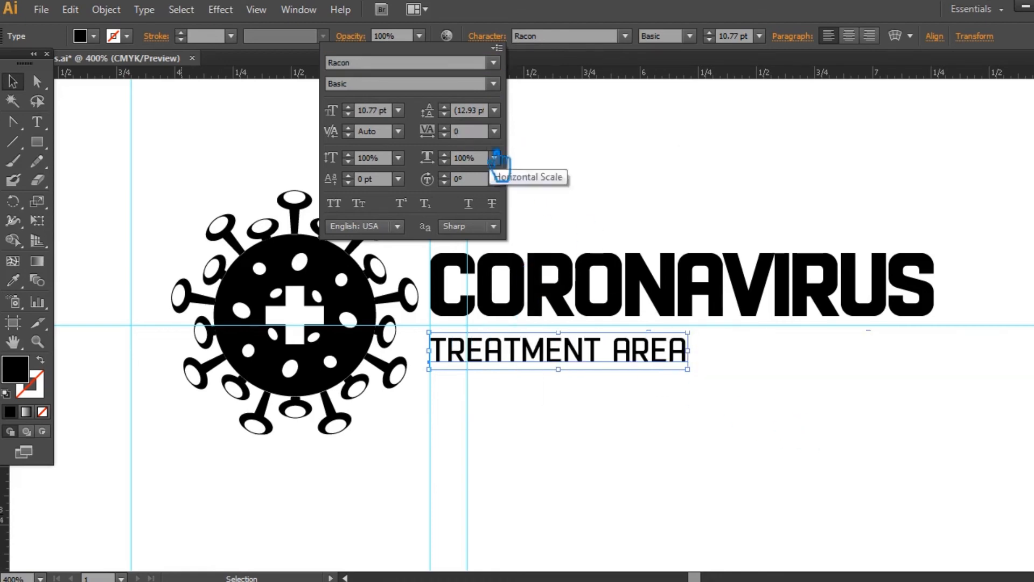
{"action": "left_click", "coordinate": [494, 132]}
{"action": "left_click", "coordinate": [523, 388]}
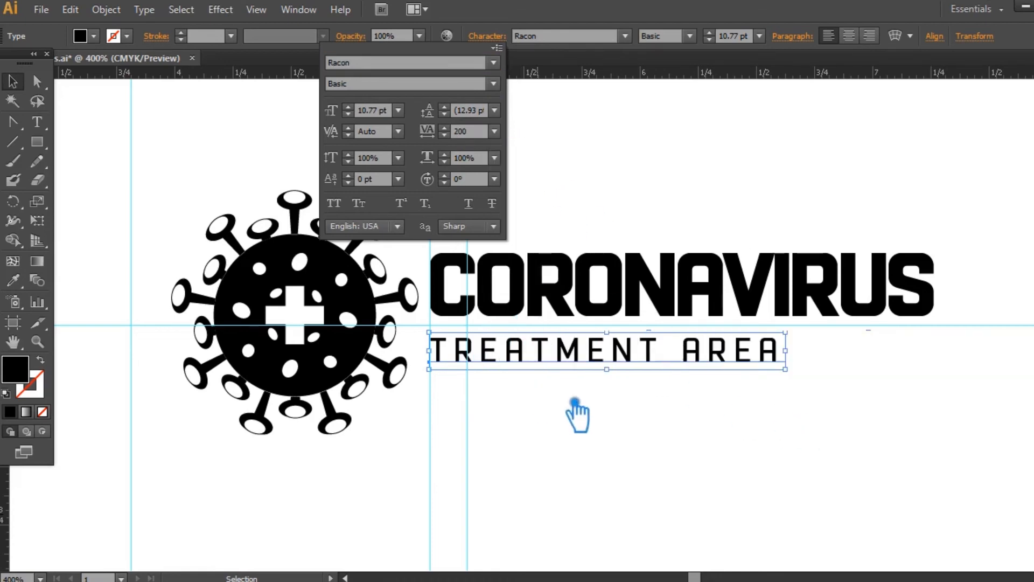
{"action": "left_click", "coordinate": [620, 426]}
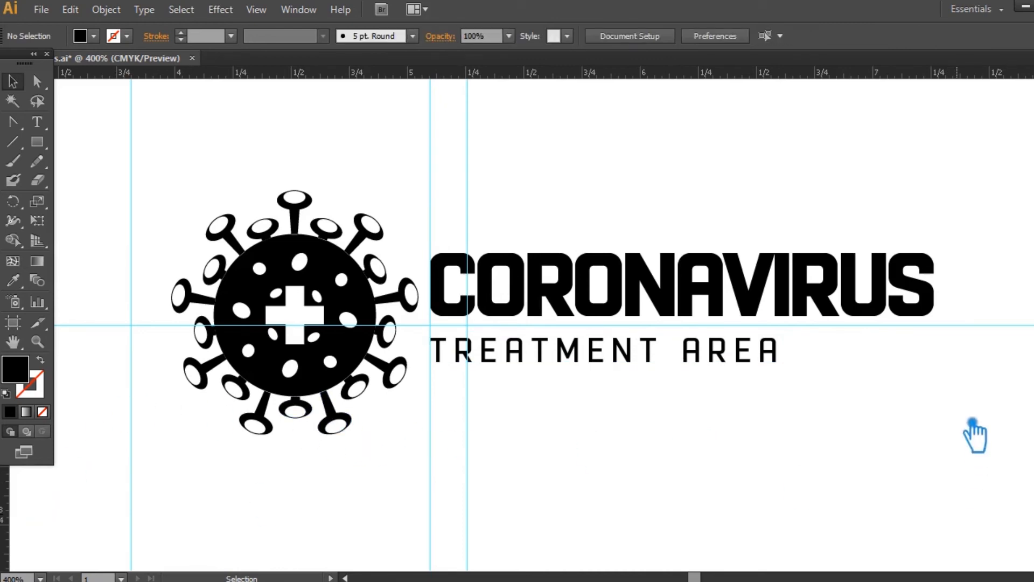
- Place a vertical ruler guide exactly at the right edge of the S in CORONAVIRUS
{"action": "left_click_drag", "start_coordinate": [973, 428], "coordinate": [947, 449]}
{"action": "left_click_drag", "start_coordinate": [5, 501], "coordinate": [911, 321]}
{"action": "left_click_drag", "start_coordinate": [976, 344], "coordinate": [716, 420]}
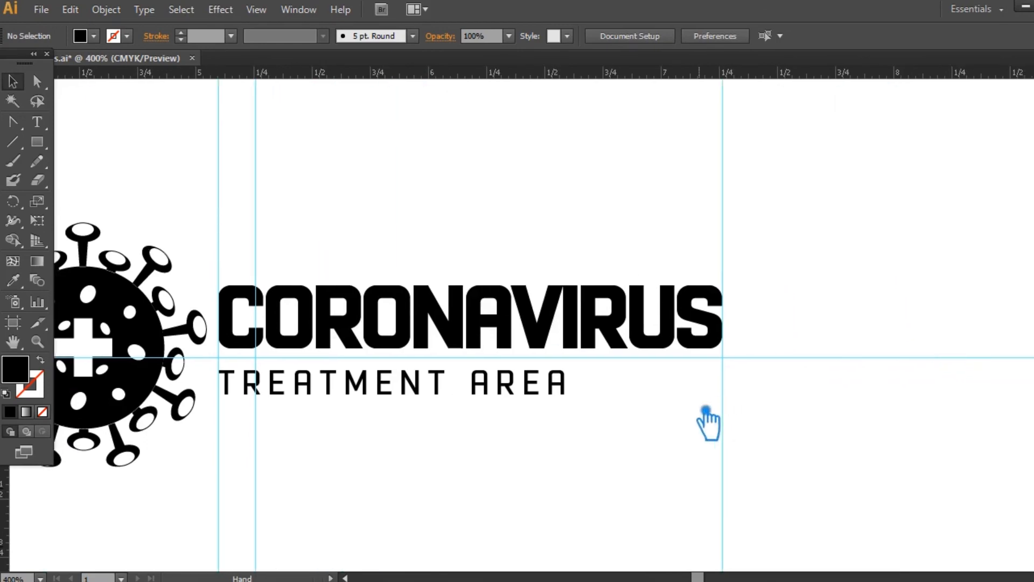
{"action": "key", "text": "ctrl+plus"}
{"action": "key", "text": "ctrl+plus"}
{"action": "key", "text": "ctrl+plus"}
{"action": "left_click_drag", "start_coordinate": [815, 492], "coordinate": [319, 435]}
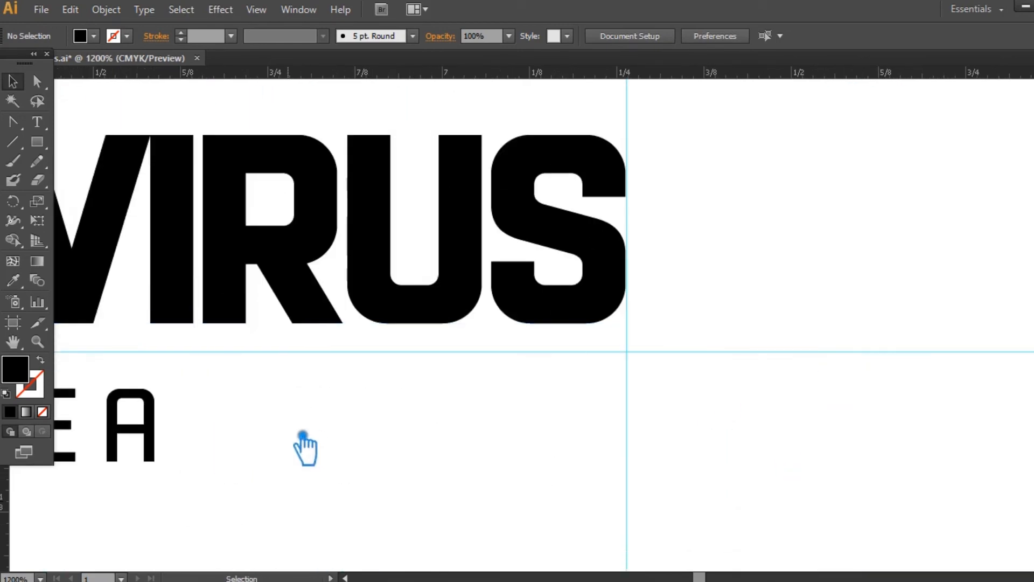
- Move TREATMENT AREA right so its last A ends on the guide at the S's right edge, and save the document
{"action": "left_click_drag", "start_coordinate": [154, 462], "coordinate": [630, 479]}
{"action": "left_click_drag", "start_coordinate": [756, 489], "coordinate": [997, 480]}
{"action": "left_click_drag", "start_coordinate": [302, 479], "coordinate": [781, 479]}
{"action": "left_click_drag", "start_coordinate": [223, 478], "coordinate": [630, 437]}
{"action": "left_click", "coordinate": [514, 436]}
{"action": "left_click", "coordinate": [52, 145]}
{"action": "key", "text": "ctrl+s"}
- Draw a thin black rounded bar about 0.67 in long from the guide at the C's left edge to the T of TREATMENT
{"action": "left_click_drag", "start_coordinate": [54, 149], "coordinate": [139, 159]}
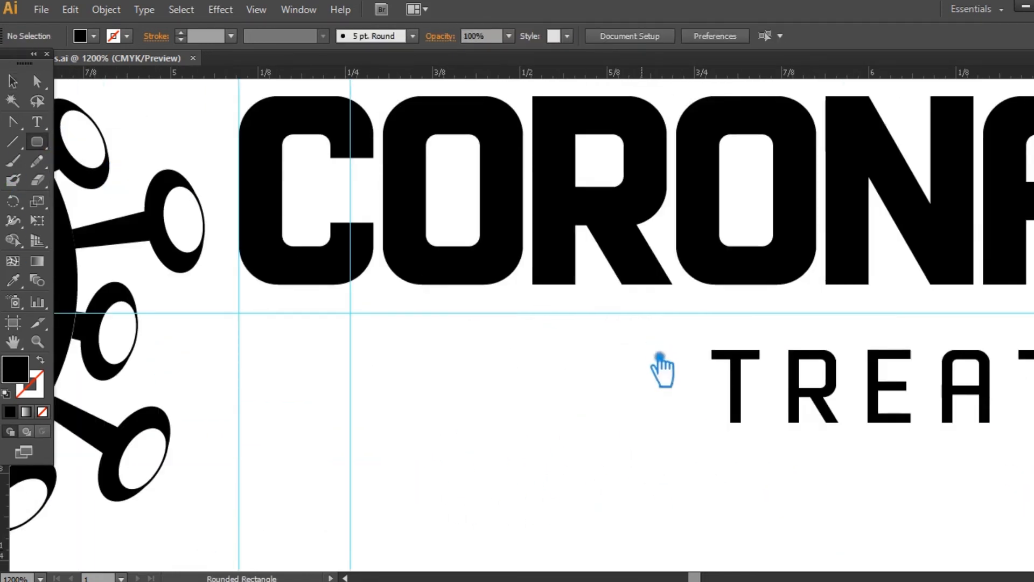
{"action": "left_click_drag", "start_coordinate": [723, 400], "coordinate": [252, 392]}
{"action": "left_click", "coordinate": [12, 82]}
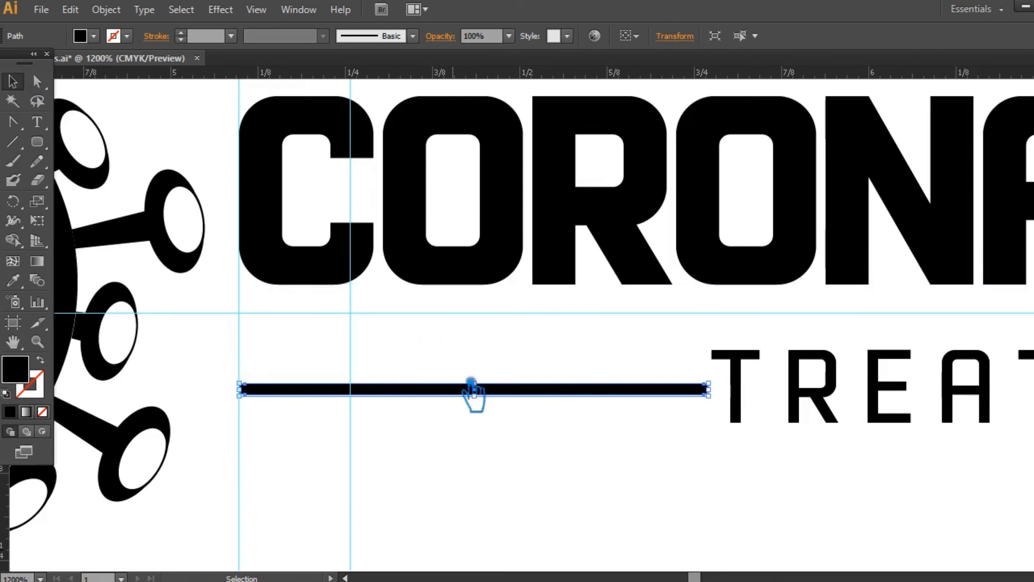
{"action": "left_click", "coordinate": [525, 460]}
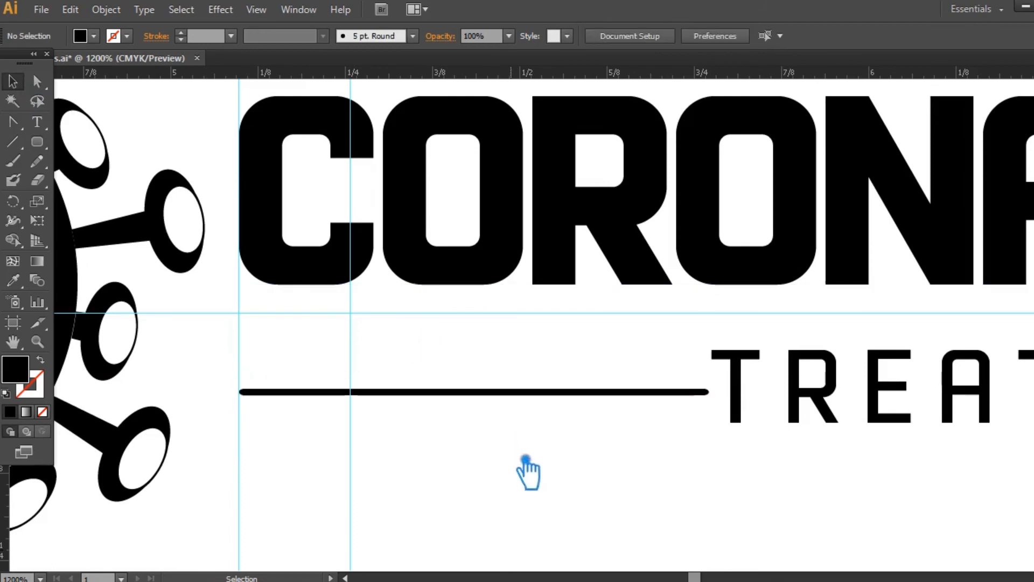
- Shorten the thin bar from its right end to about 0.57 in, leaving a gap before TREATMENT AREA
{"action": "key", "text": "ctrl+minus"}
{"action": "key", "text": "ctrl+minus"}
{"action": "key", "text": "ctrl+minus"}
{"action": "key", "text": "ctrl+minus"}
{"action": "key", "text": "space"}
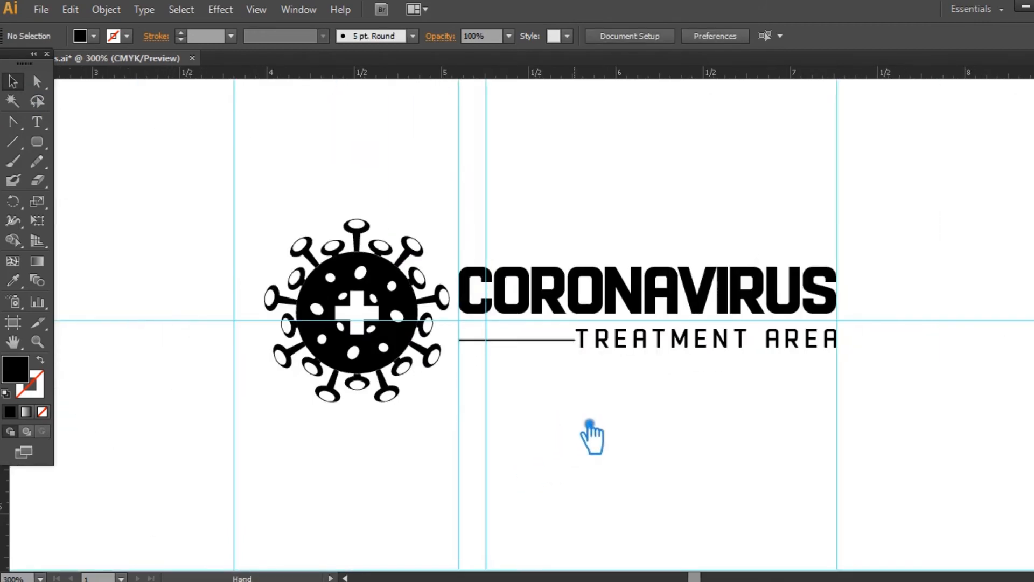
{"action": "left_click_drag", "start_coordinate": [590, 422], "coordinate": [551, 427]}
{"action": "left_click", "coordinate": [506, 346]}
{"action": "left_click_drag", "start_coordinate": [537, 345], "coordinate": [520, 346]}
{"action": "left_click", "coordinate": [603, 408]}
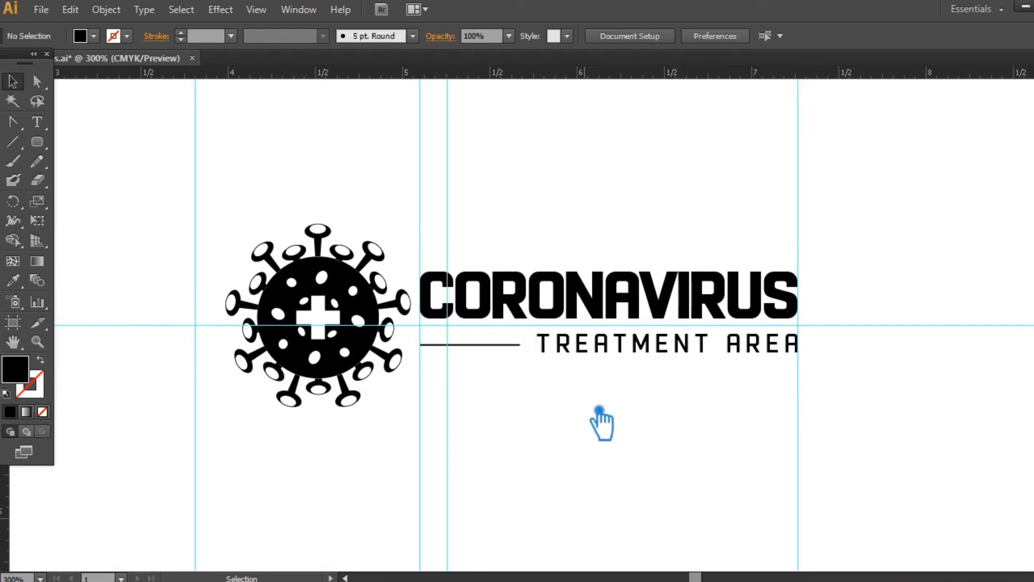
- Remove the thin bar and undo the move of TREATMENT AREA away from the C's left edge, keeping the guide at the S
{"action": "left_click", "coordinate": [499, 346]}
{"action": "key", "text": "Delete"}
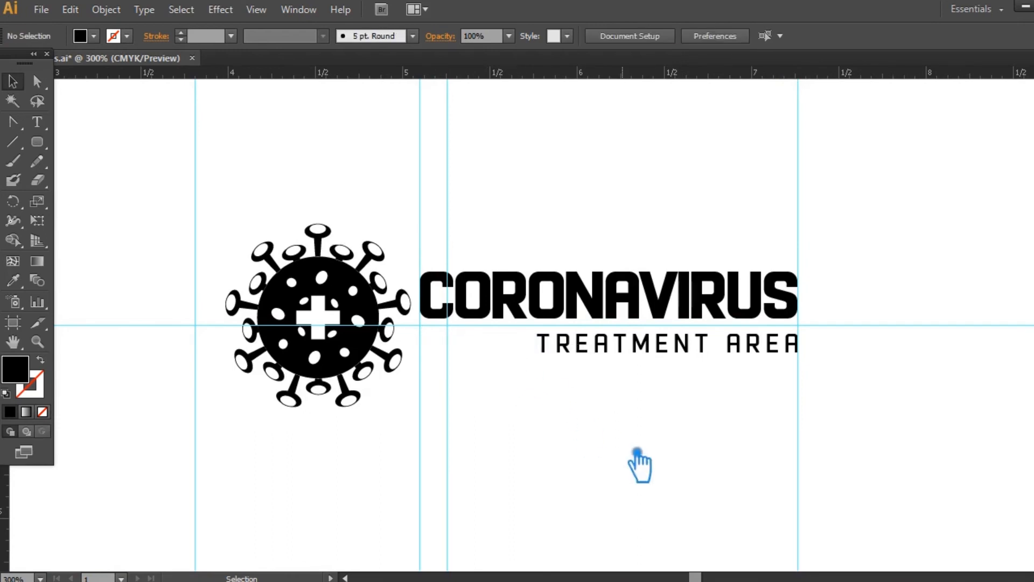
{"action": "key", "text": "ctrl+z"}
{"action": "key", "text": "ctrl+z"}
{"action": "key", "text": "ctrl+z"}
{"action": "key", "text": "ctrl+z"}
{"action": "key", "text": "ctrl+z"}
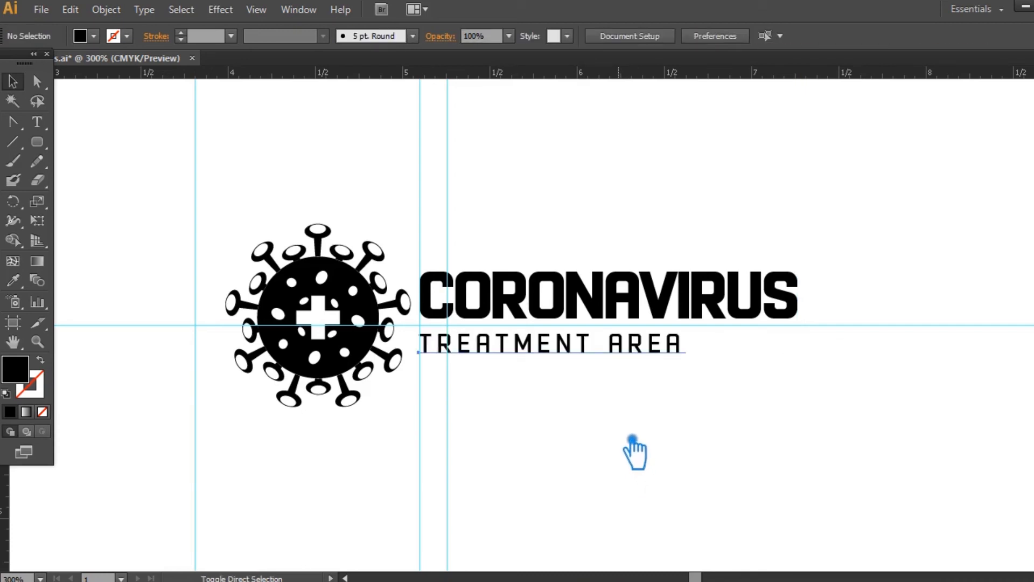
{"action": "key", "text": "ctrl+shift+z"}
{"action": "left_click_drag", "start_coordinate": [662, 435], "coordinate": [663, 447]}
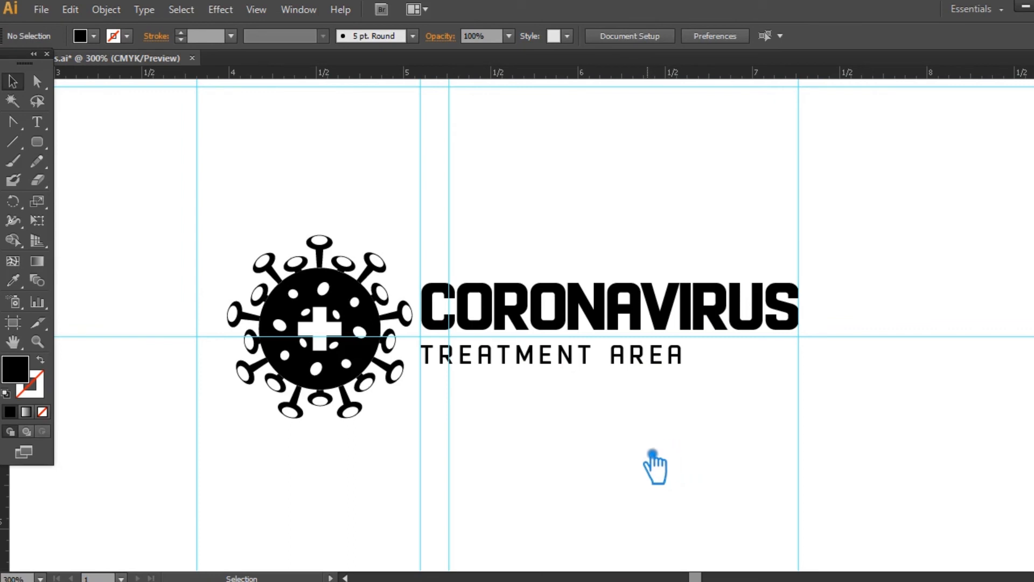
- Enlarge the virus icon to about 1.14 in wide, growing up and left from its lower corner nearest the text
{"action": "left_click", "coordinate": [361, 302]}
{"action": "left_click_drag", "start_coordinate": [228, 236], "coordinate": [228, 223]}
{"action": "left_click", "coordinate": [679, 462]}
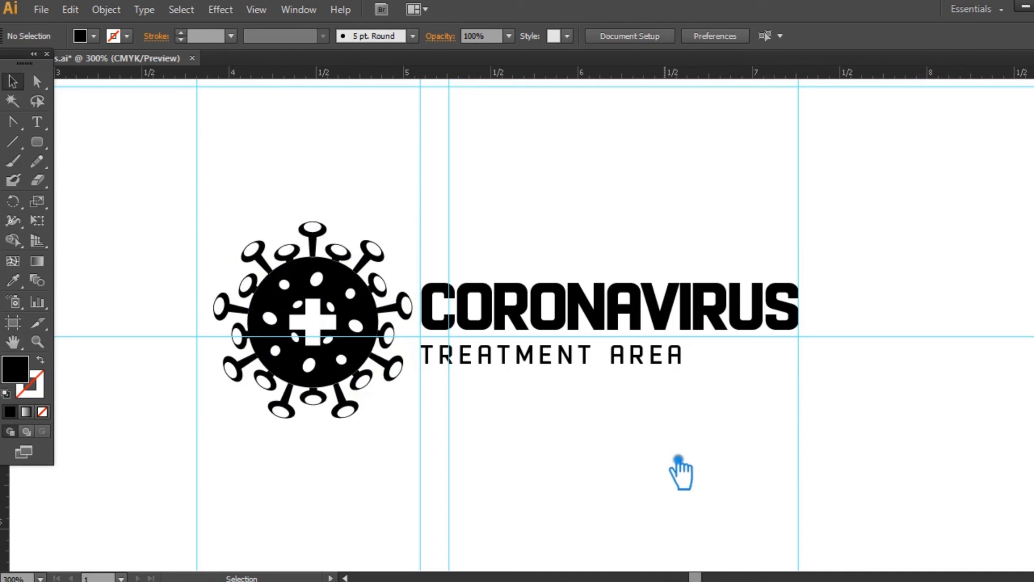
- Change the fill colour of the CORONAVIRUS text to bright red, #E51717
{"action": "left_click", "coordinate": [596, 322]}
{"action": "double_click", "coordinate": [19, 379]}
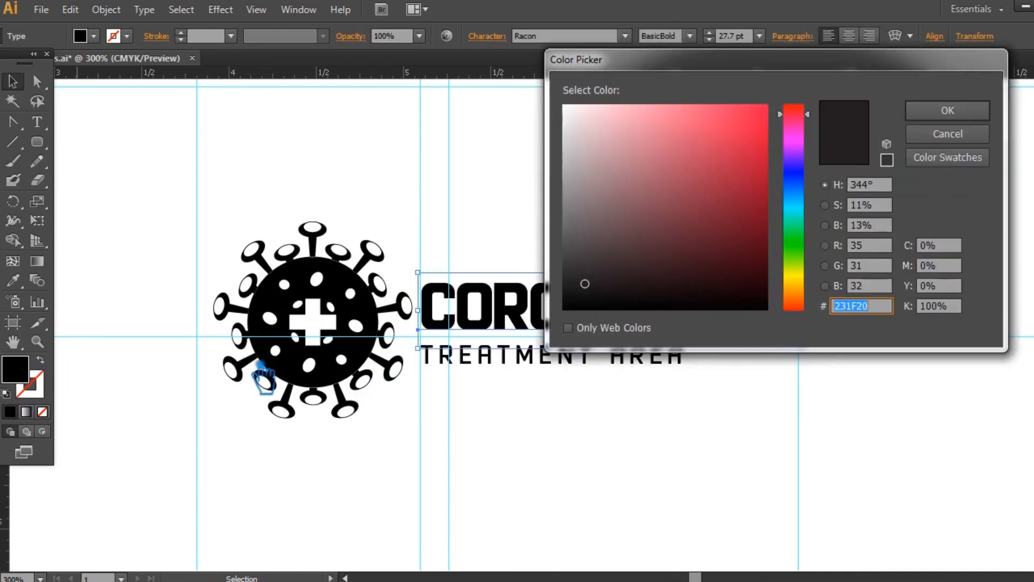
{"action": "left_click", "coordinate": [807, 307]}
{"action": "left_click_drag", "start_coordinate": [749, 178], "coordinate": [747, 126]}
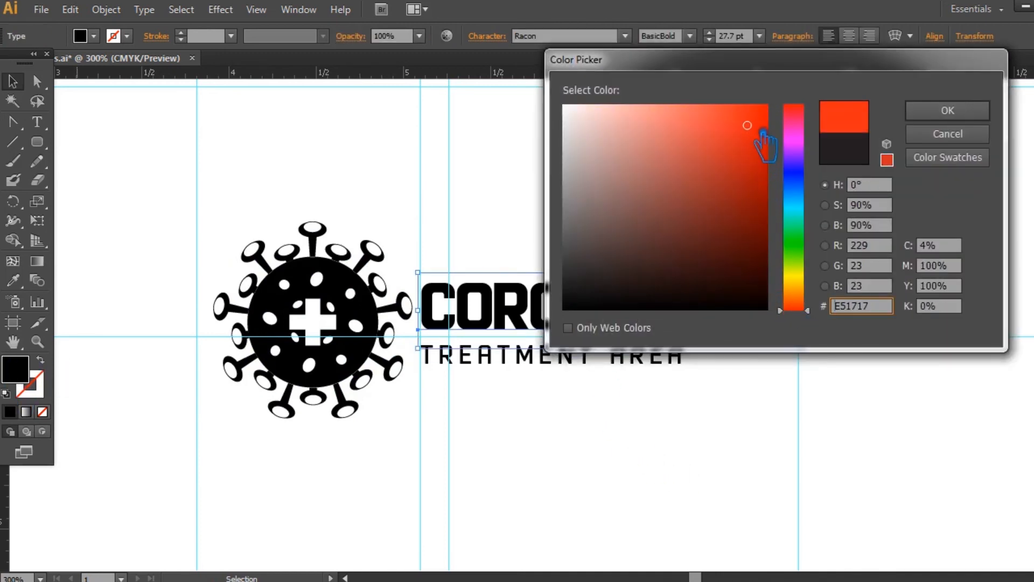
{"action": "left_click", "coordinate": [946, 111]}
{"action": "left_click", "coordinate": [678, 208]}
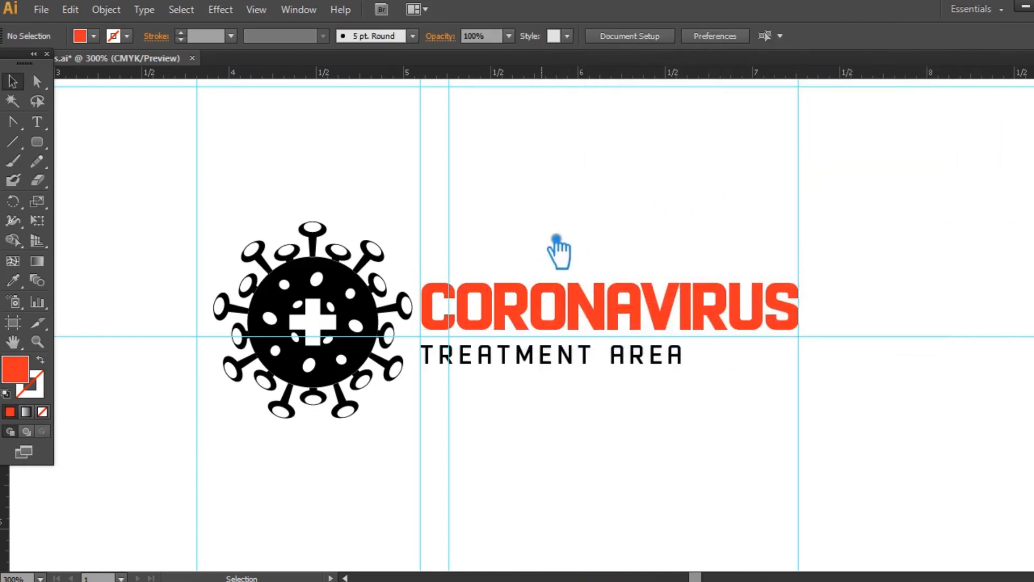
- Try a green fill, #75AF1B, on the TREATMENT AREA text
{"action": "left_click", "coordinate": [531, 359]}
{"action": "double_click", "coordinate": [30, 376]}
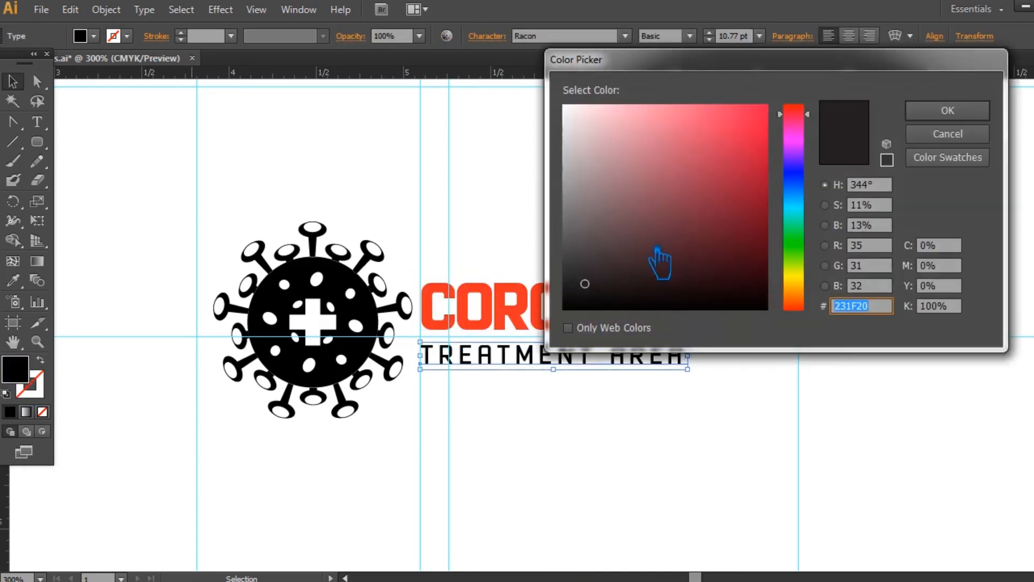
{"action": "left_click_drag", "start_coordinate": [808, 273], "coordinate": [814, 279]}
{"action": "left_click", "coordinate": [737, 170]}
{"action": "left_click", "coordinate": [947, 111]}
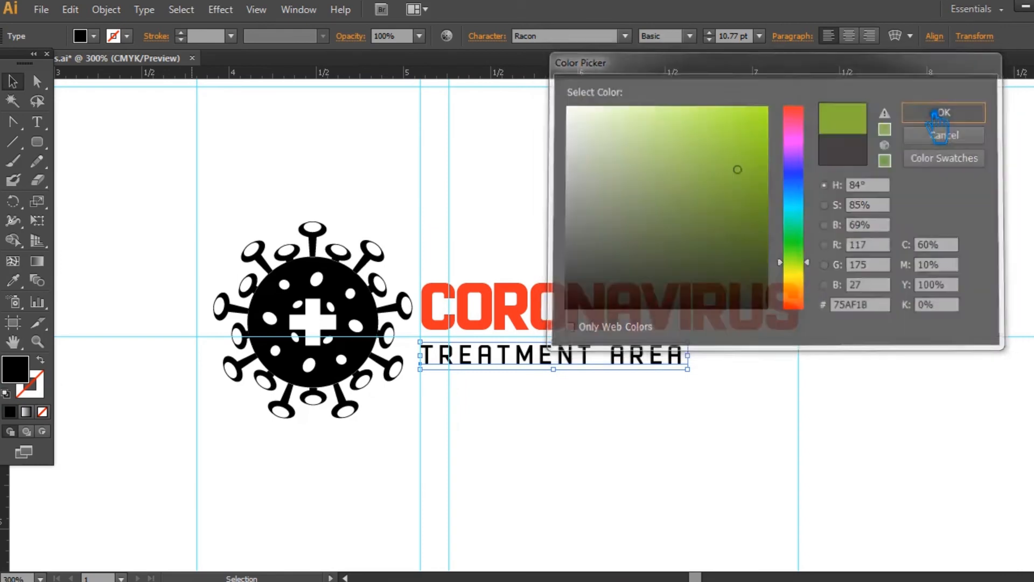
- Change the fill colour of the TREATMENT AREA text to neutral grey, about #777777
{"action": "double_click", "coordinate": [33, 377]}
{"action": "left_click_drag", "start_coordinate": [566, 257], "coordinate": [561, 225]}
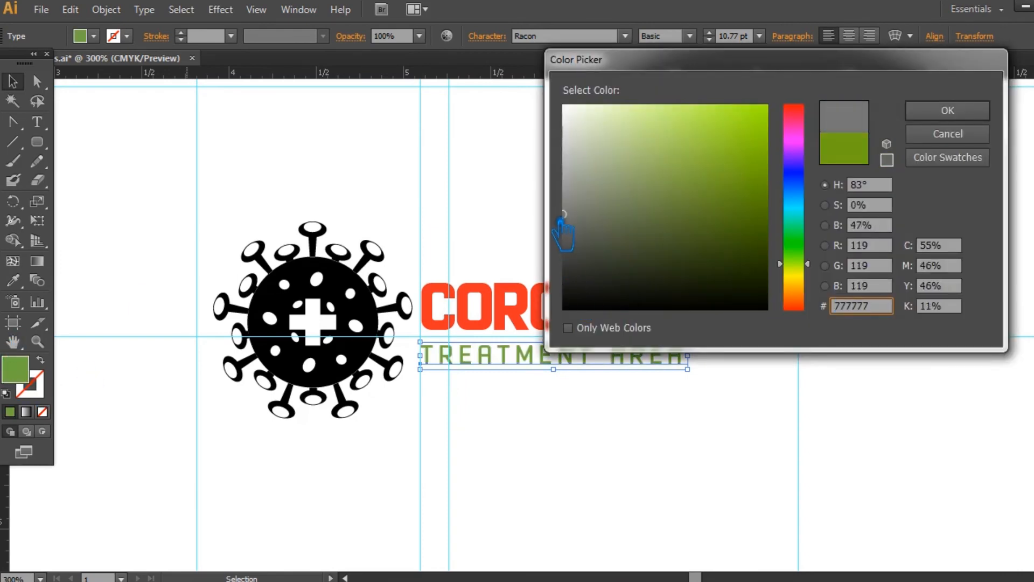
{"action": "left_click", "coordinate": [947, 111]}
{"action": "left_click", "coordinate": [825, 177]}
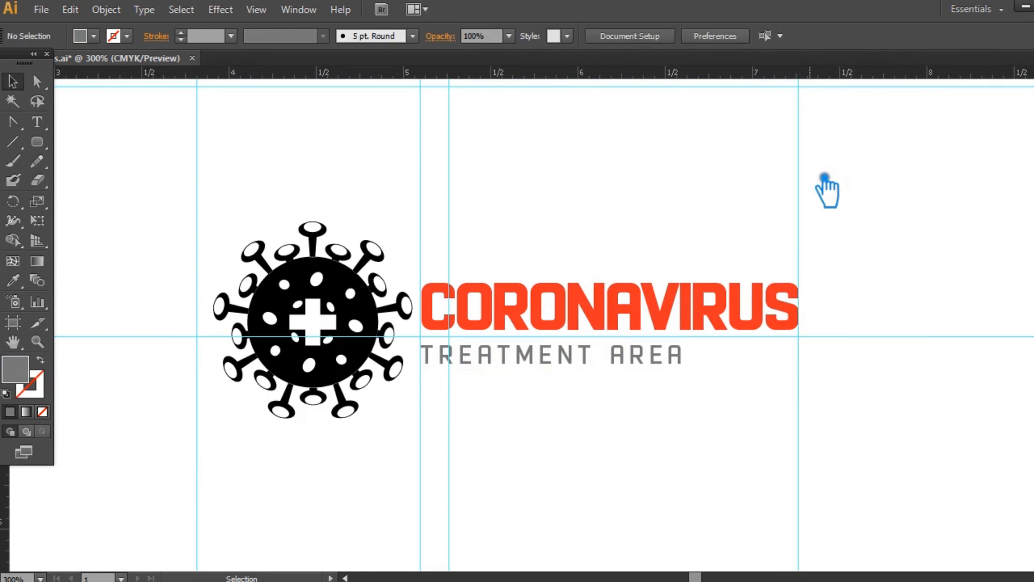
- Try applying the red colour sampled from CORONAVIRUS to the virus icon with the Eyedropper, and undo it
{"action": "left_click", "coordinate": [353, 291]}
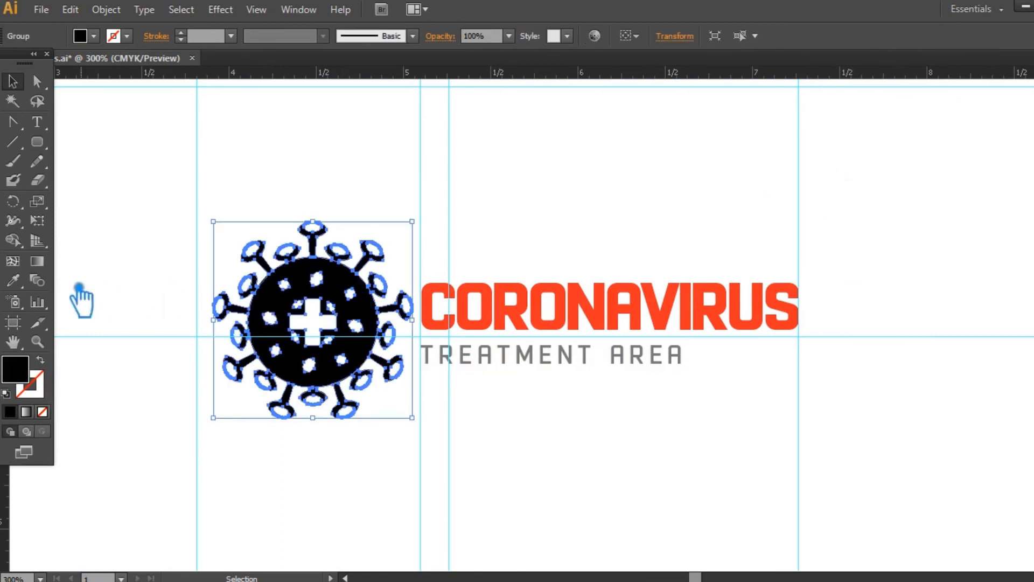
{"action": "key", "text": "i"}
{"action": "left_click", "coordinate": [445, 296]}
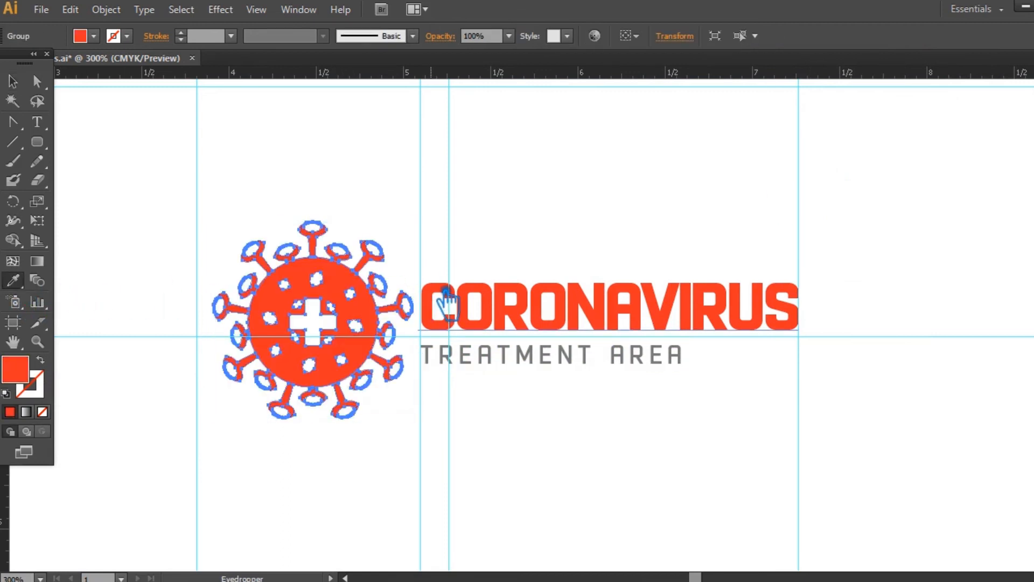
{"action": "key", "text": "ctrl+z"}
{"action": "left_click", "coordinate": [12, 81]}
{"action": "left_click", "coordinate": [845, 305]}
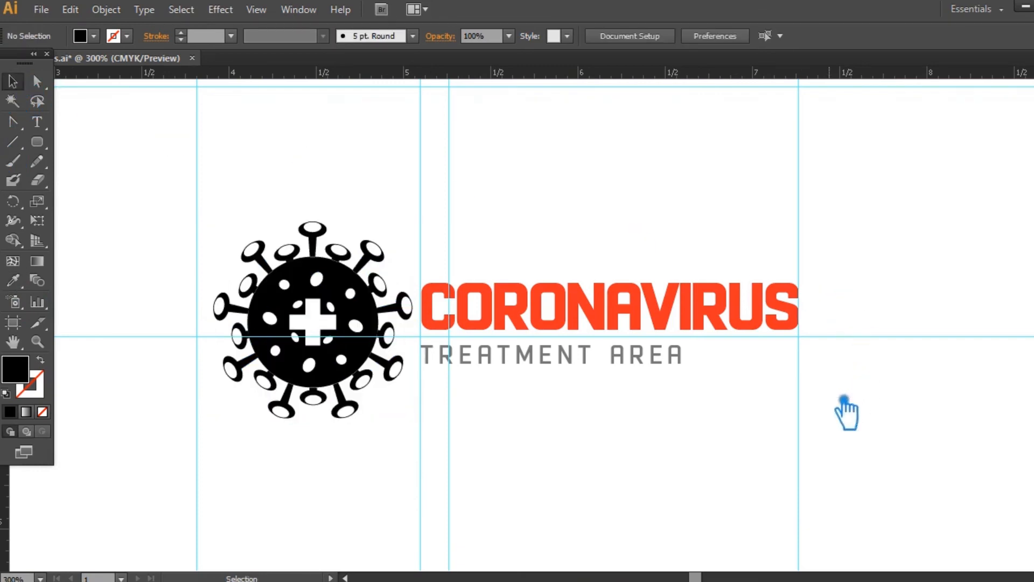
- Draw a tiny circle about 0.015 in across just after TREATMENT AREA, using the text's grey fill
{"action": "left_click", "coordinate": [649, 360]}
{"action": "left_click", "coordinate": [812, 398]}
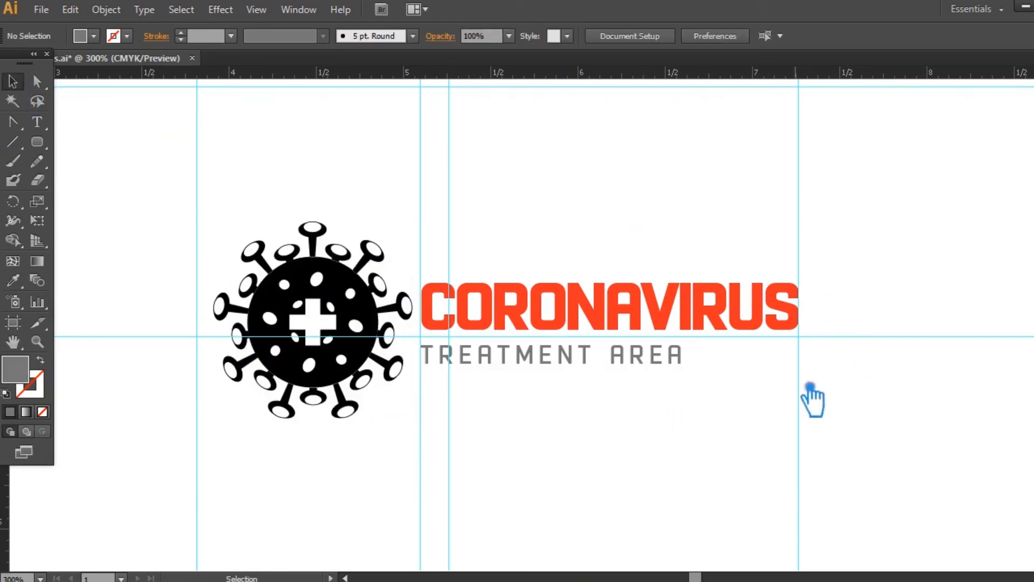
{"action": "left_click", "coordinate": [48, 147]}
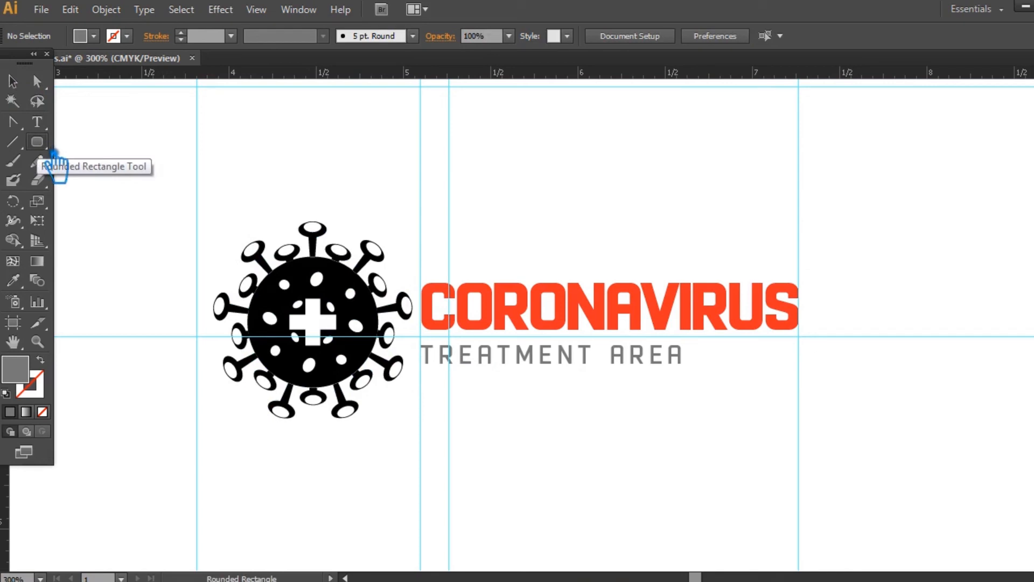
{"action": "left_click_drag", "start_coordinate": [53, 148], "coordinate": [68, 177]}
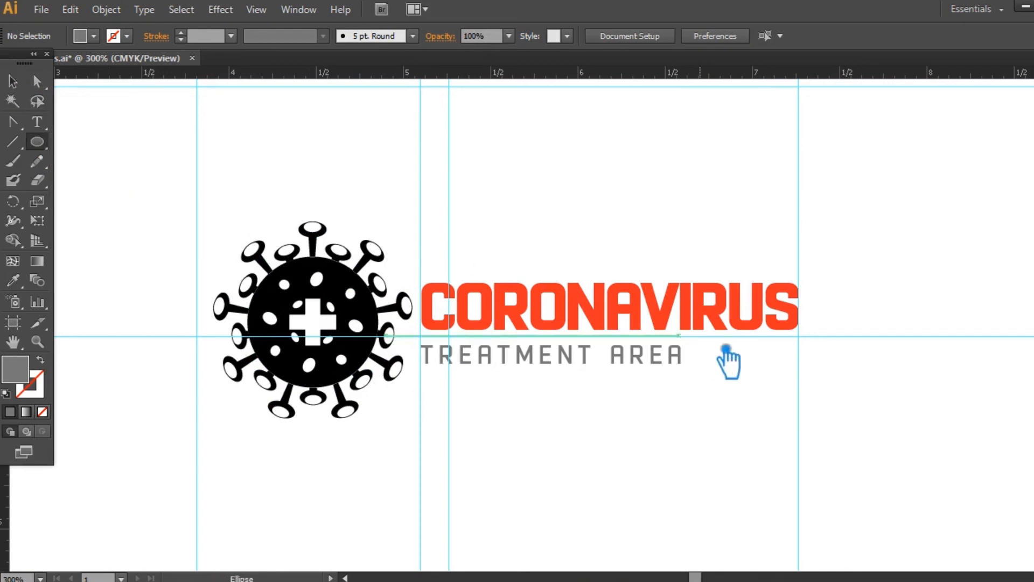
{"action": "left_click_drag", "start_coordinate": [713, 364], "coordinate": [715, 367]}
{"action": "left_click", "coordinate": [13, 82]}
- Duplicate the grey dot at equal spacing of about 0.11 in to form a row of six ending at the guide
{"action": "key", "text": "space"}
{"action": "left_click_drag", "start_coordinate": [791, 440], "coordinate": [557, 399]}
{"action": "key", "text": "ctrl+plus"}
{"action": "key", "text": "ctrl+plus"}
{"action": "key", "text": "ctrl+plus"}
{"action": "key", "text": "ctrl+plus"}
{"action": "key", "text": "ctrl+plus"}
{"action": "left_click_drag", "start_coordinate": [438, 374], "coordinate": [590, 391]}
{"action": "left_click", "coordinate": [521, 377]}
{"action": "key", "text": "ctrl+d"}
{"action": "key", "text": "ctrl+d"}
{"action": "key", "text": "ctrl+d"}
{"action": "key", "text": "ctrl+d"}
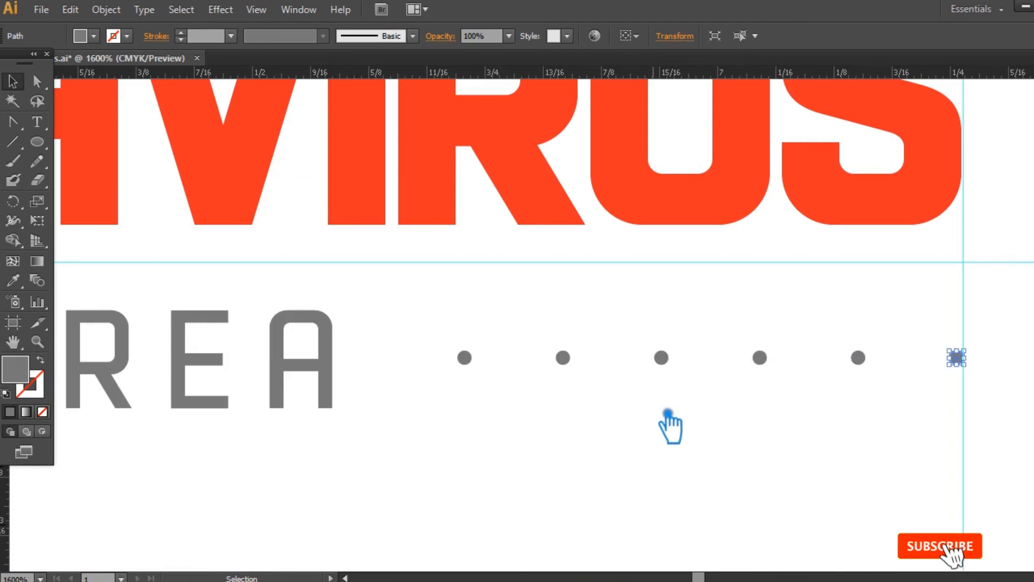
- Select all six grey dots of the row and group them
{"action": "left_click", "coordinate": [900, 504]}
{"action": "left_click_drag", "start_coordinate": [998, 412], "coordinate": [452, 331]}
{"action": "left_click", "coordinate": [988, 401]}
{"action": "left_click_drag", "start_coordinate": [997, 377], "coordinate": [453, 375]}
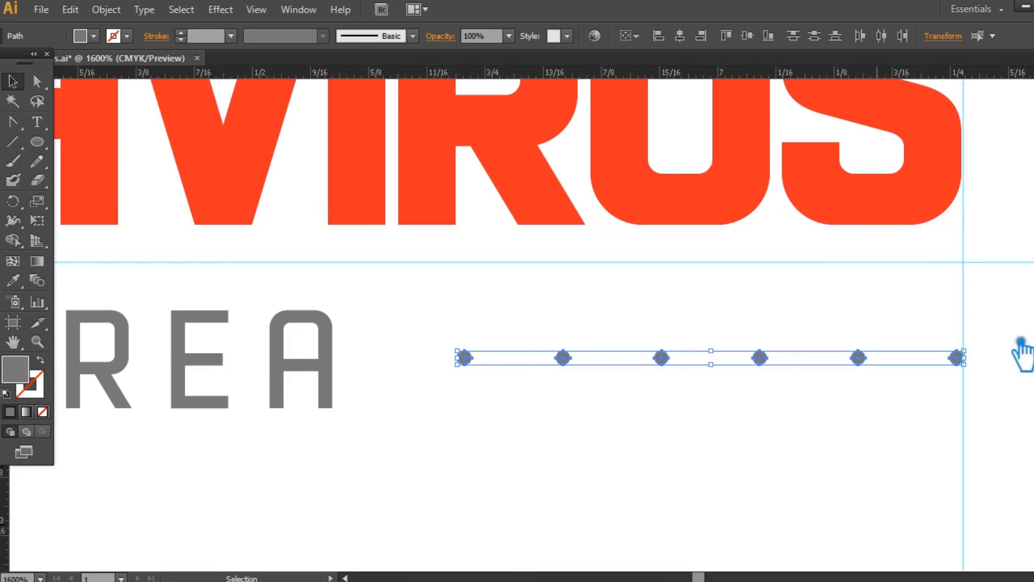
{"action": "left_click", "coordinate": [884, 491]}
- Align the row of dots and the TREATMENT AREA text on their vertical centres
{"action": "left_click", "coordinate": [465, 359]}
{"action": "left_click", "coordinate": [351, 377], "text": "shift"}
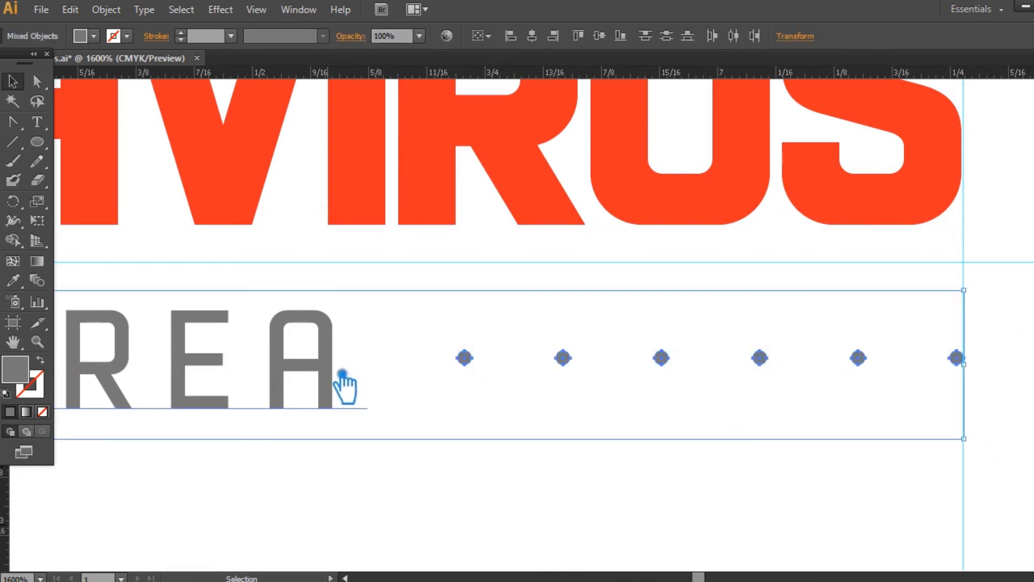
{"action": "left_click", "coordinate": [614, 46]}
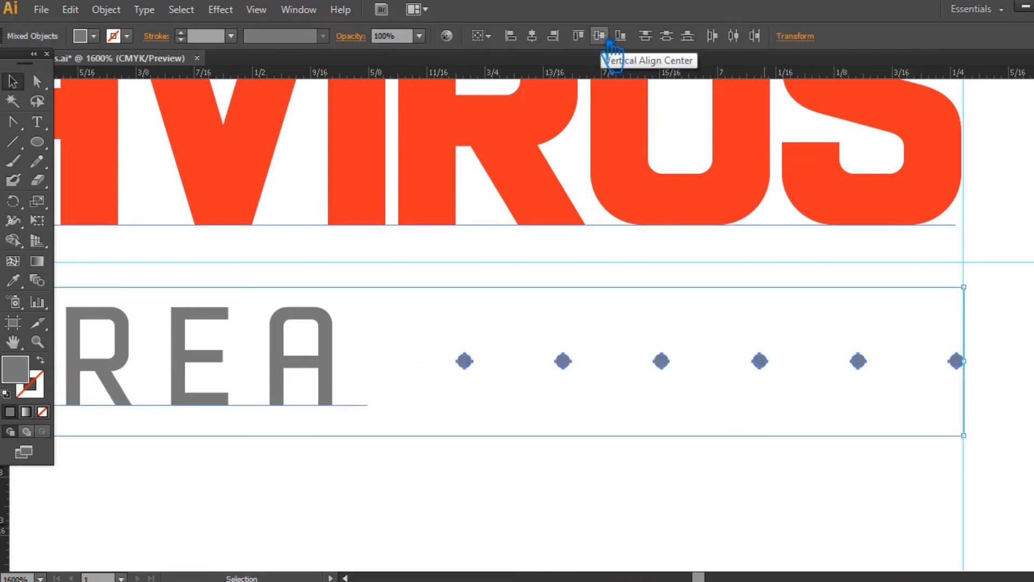
{"action": "left_click", "coordinate": [525, 491]}
{"action": "key", "text": "ctrl+minus"}
{"action": "key", "text": "ctrl+minus"}
{"action": "key", "text": "ctrl+minus"}
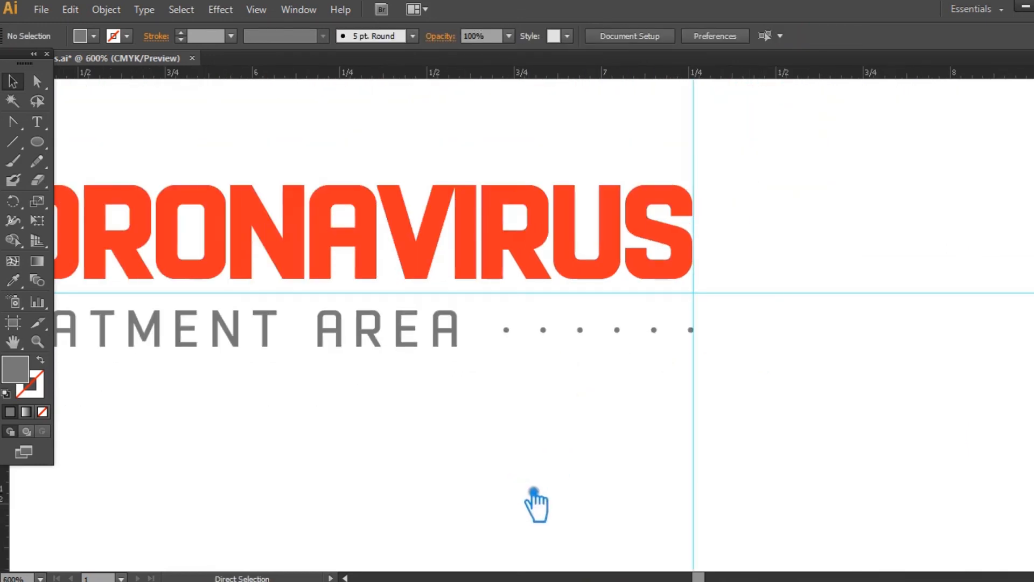
- Hide the guides around the logo
{"action": "key", "text": "ctrl+minus"}
{"action": "key", "text": "ctrl+minus"}
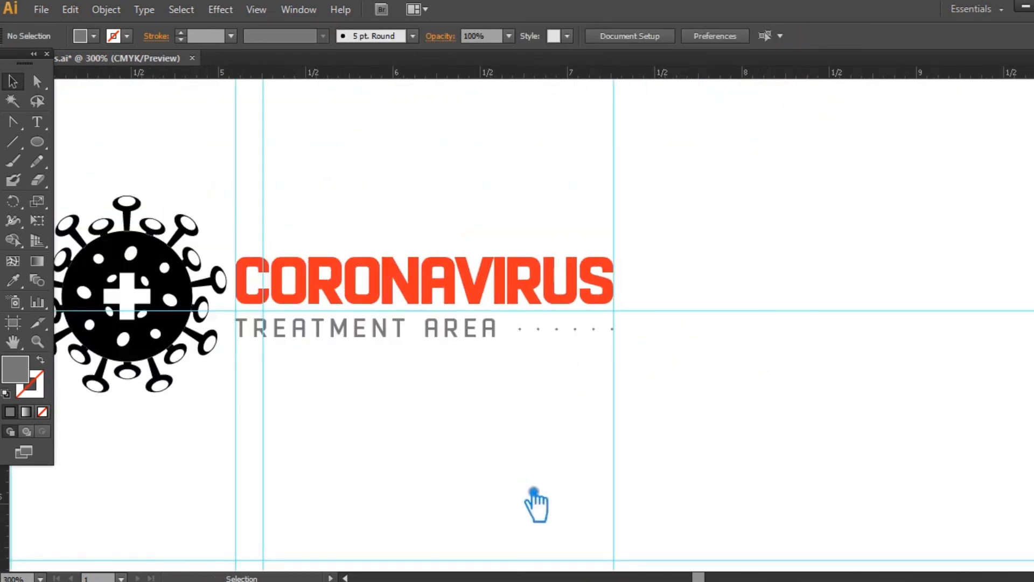
{"action": "key", "text": "ctrl+semicolon"}
{"action": "left_click_drag", "start_coordinate": [533, 491], "coordinate": [679, 480]}
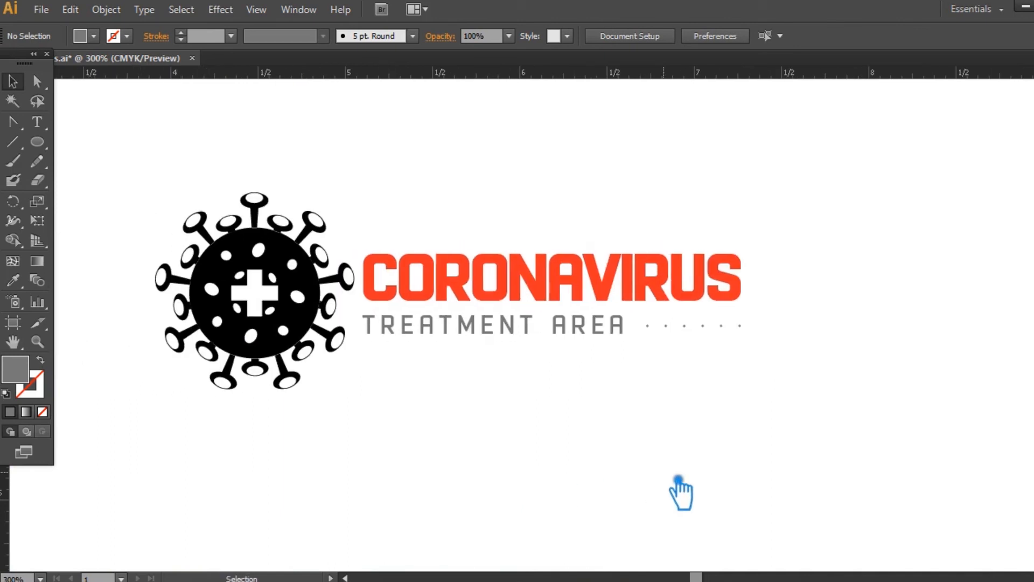
- Recolour the grouped row of dots beside TREATMENT AREA with a very light grey fill
{"action": "right_click", "coordinate": [719, 331]}
{"action": "left_click", "coordinate": [699, 336]}
{"action": "left_click", "coordinate": [702, 326]}
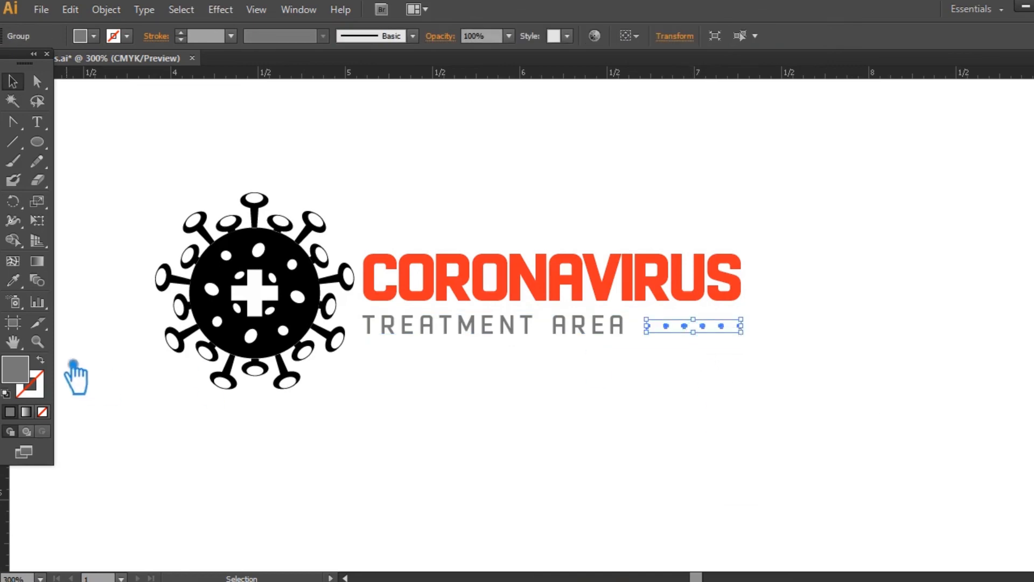
{"action": "double_click", "coordinate": [21, 370]}
{"action": "left_click_drag", "start_coordinate": [589, 203], "coordinate": [570, 150]}
{"action": "left_click", "coordinate": [928, 108]}
{"action": "left_click", "coordinate": [717, 389]}
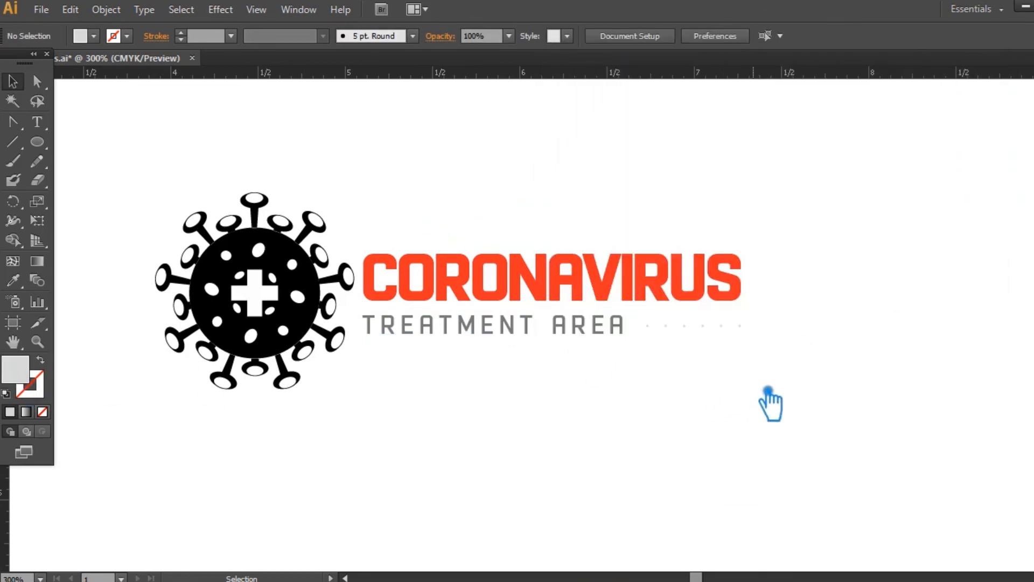
- Darken the dot row's fill to a medium light grey, still lighter than the TREATMENT AREA text
{"action": "left_click", "coordinate": [716, 334]}
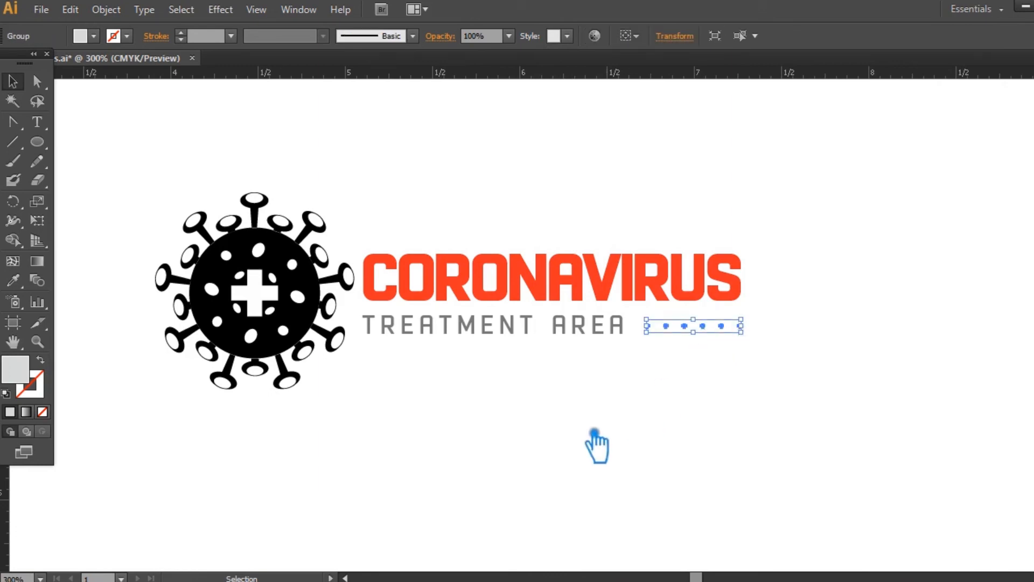
{"action": "left_click", "coordinate": [631, 413]}
{"action": "left_click", "coordinate": [715, 335]}
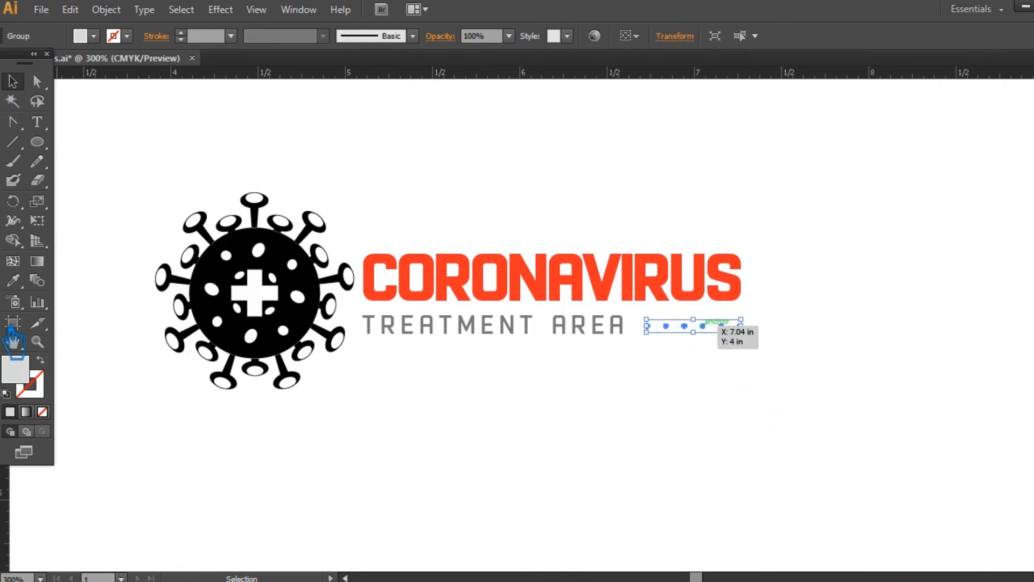
{"action": "double_click", "coordinate": [21, 369]}
{"action": "left_click_drag", "start_coordinate": [589, 201], "coordinate": [580, 168]}
{"action": "left_click", "coordinate": [948, 110]}
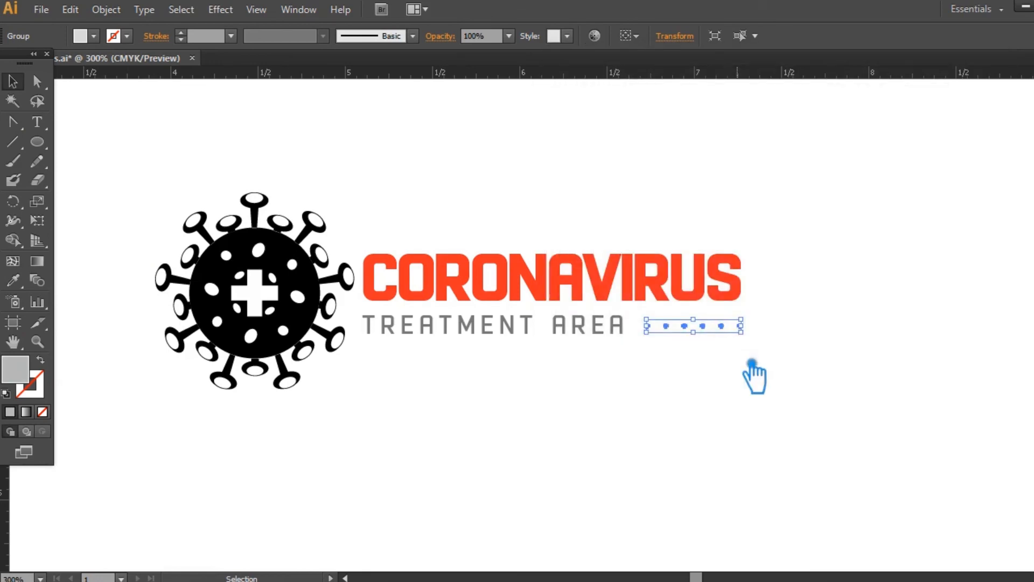
{"action": "left_click", "coordinate": [751, 358]}
- Group the virus icon, both text lines and the dot row into one logo object
{"action": "left_click_drag", "start_coordinate": [810, 394], "coordinate": [162, 168]}
{"action": "key", "text": "ctrl+g"}
{"action": "left_click", "coordinate": [882, 258]}
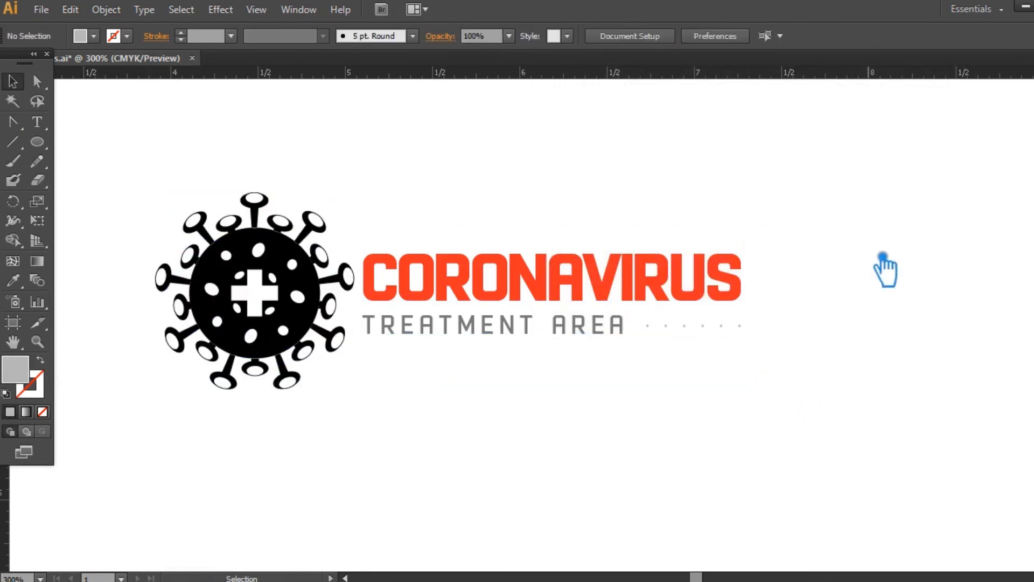
{"action": "left_click_drag", "start_coordinate": [863, 308], "coordinate": [926, 316]}
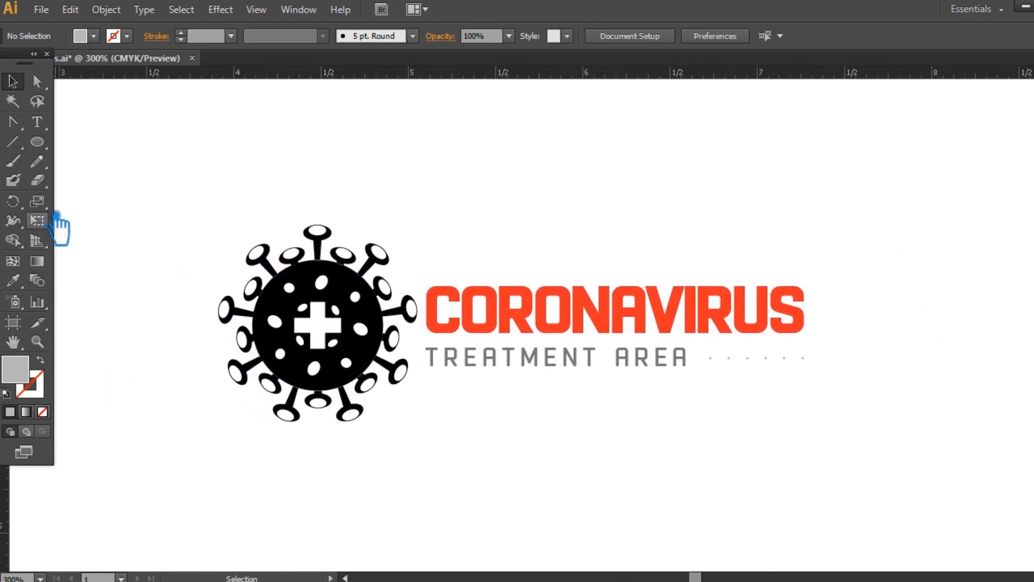
{"action": "left_click", "coordinate": [37, 341]}
{"action": "left_click_drag", "start_coordinate": [167, 184], "coordinate": [889, 481]}
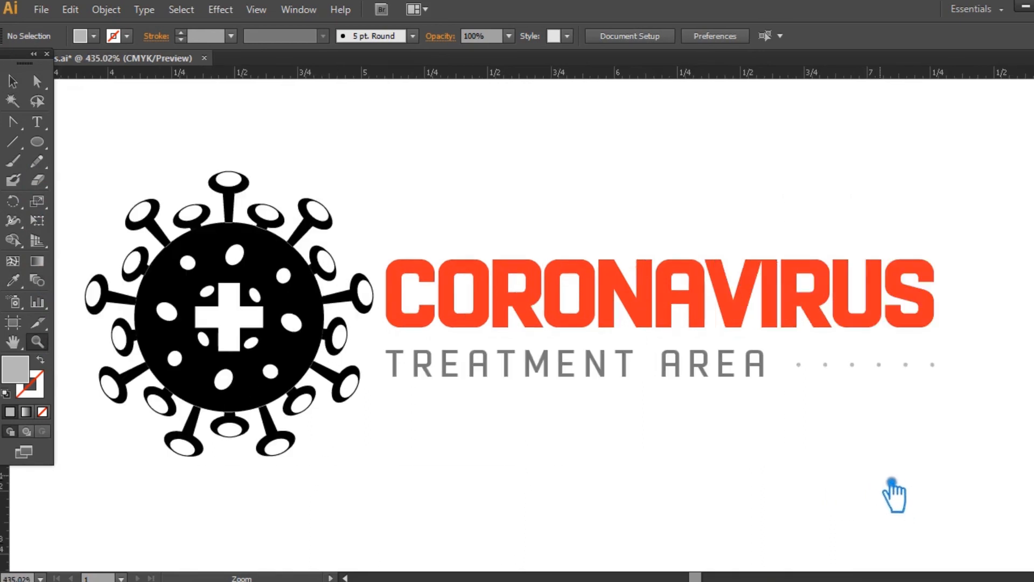
{"action": "left_click_drag", "start_coordinate": [725, 446], "coordinate": [750, 449]}
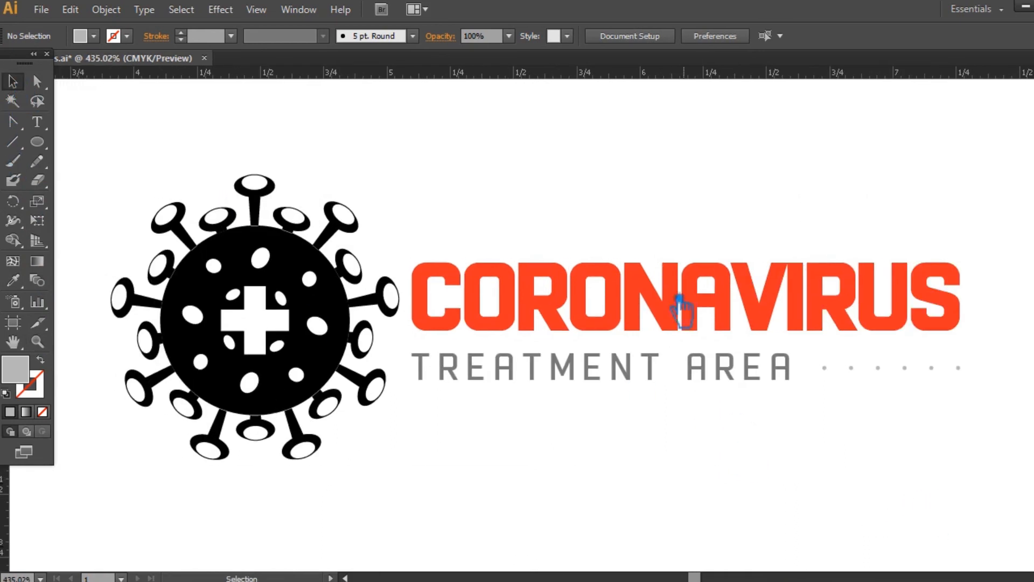